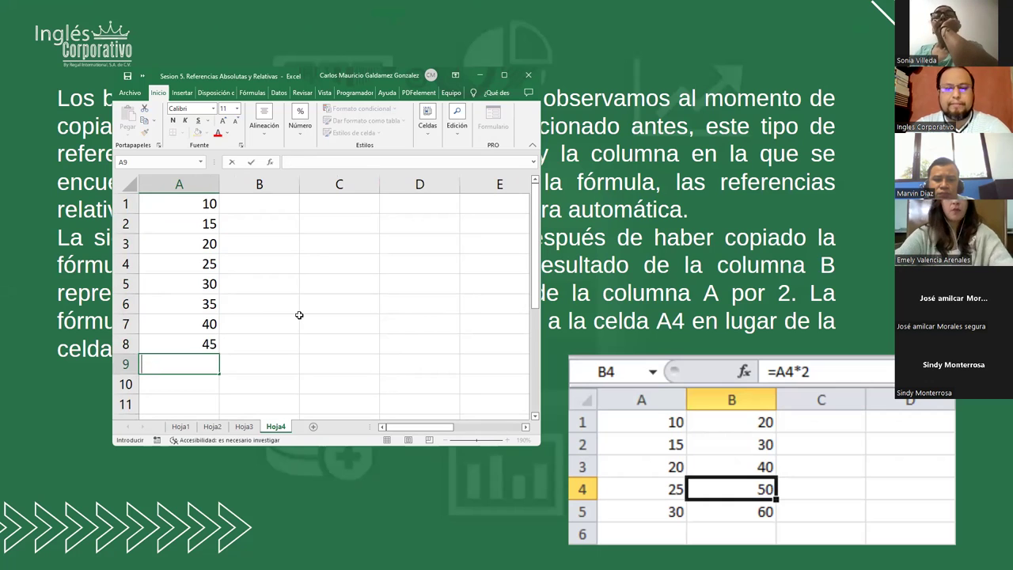
Step: Confirm 50 in cell A9 and enter the formula =A1*4 in cell B1
{"action": "key", "text": "Return"}
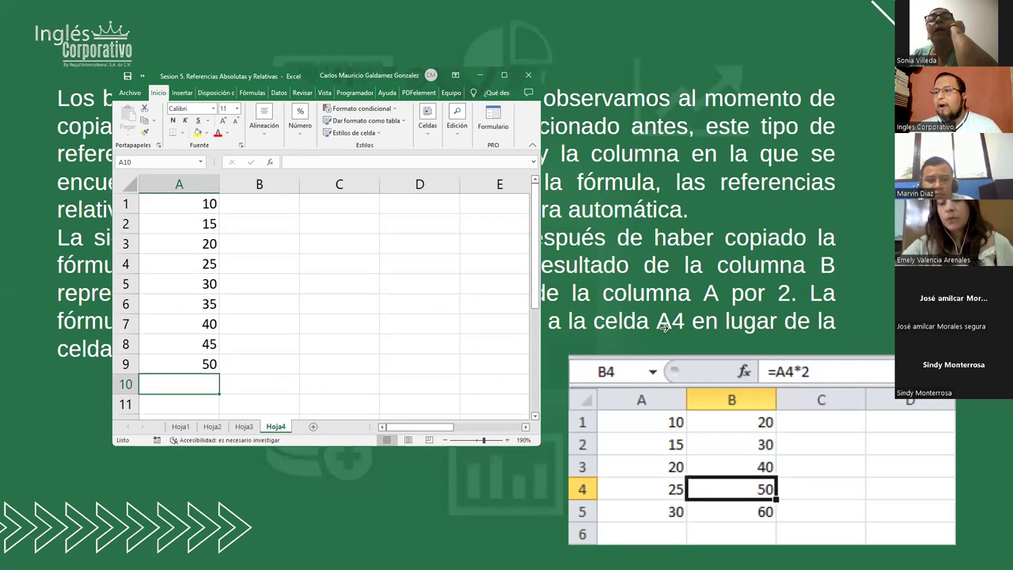
{"action": "left_click", "coordinate": [258, 212]}
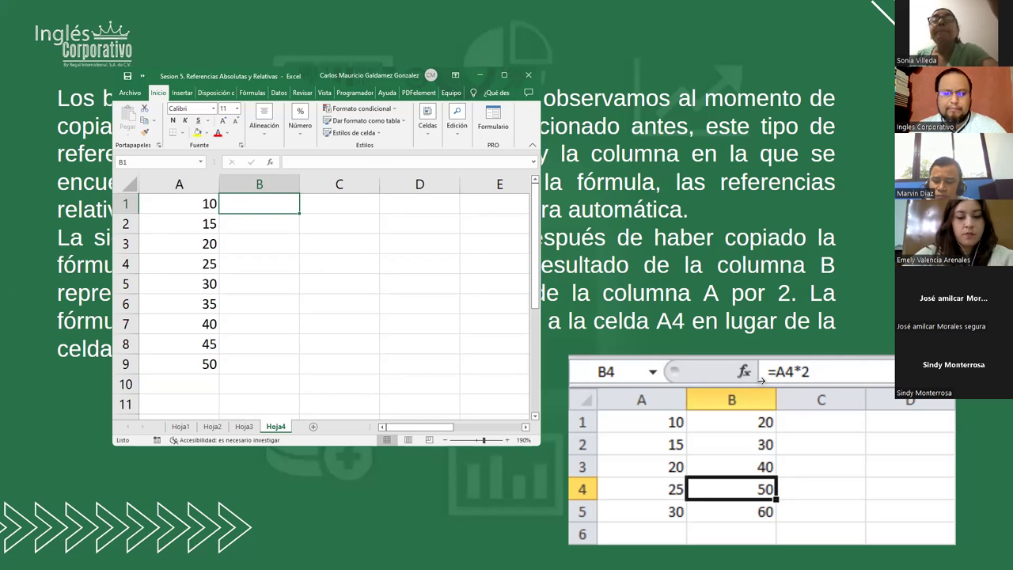
{"action": "type", "text": "="}
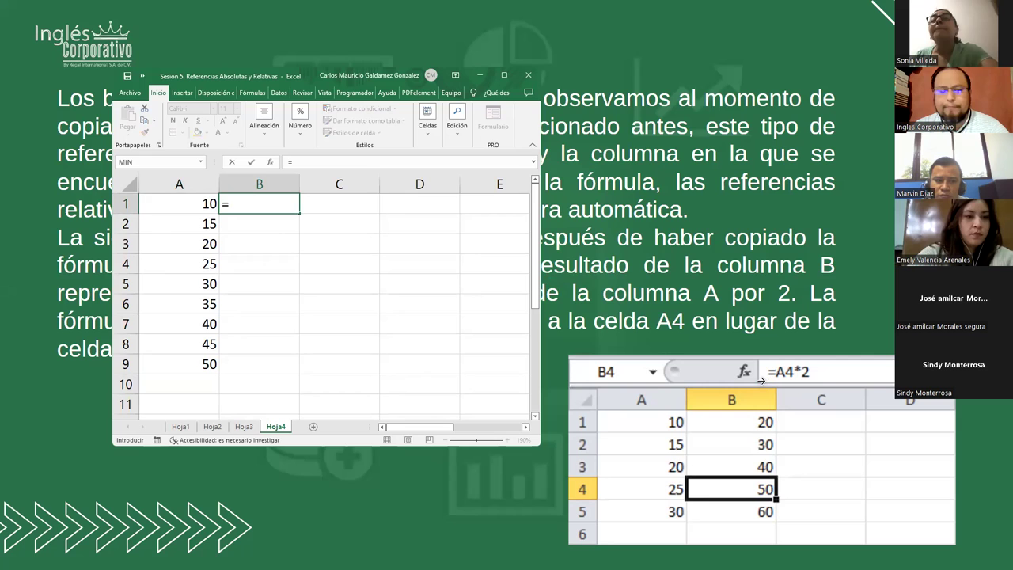
{"action": "type", "text": "A1*4"}
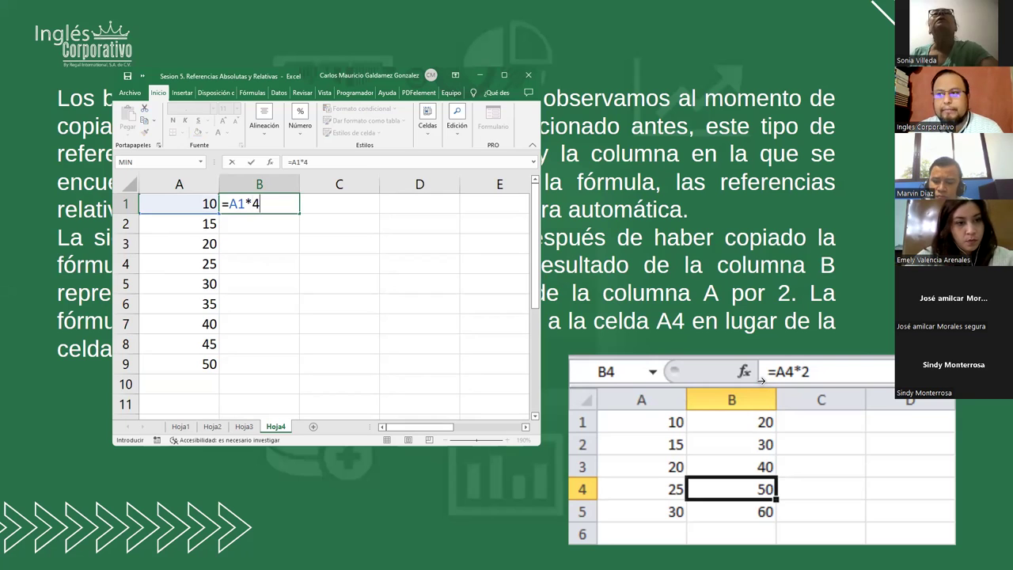
{"action": "key", "text": "Return"}
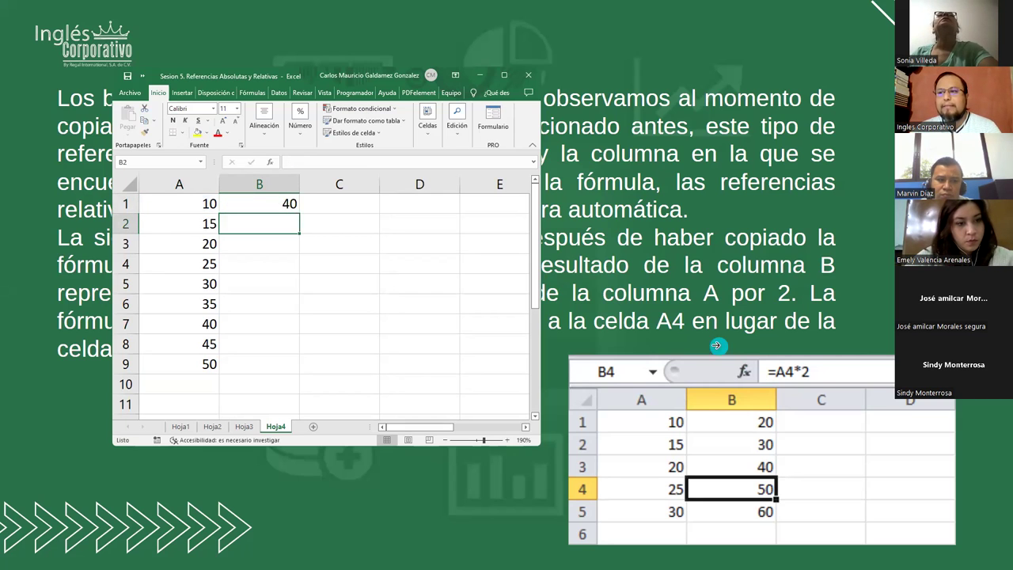
Step: Open the formula in B1 and examine its A1 cell reference and the multiplication by 4
{"action": "left_click", "coordinate": [256, 208]}
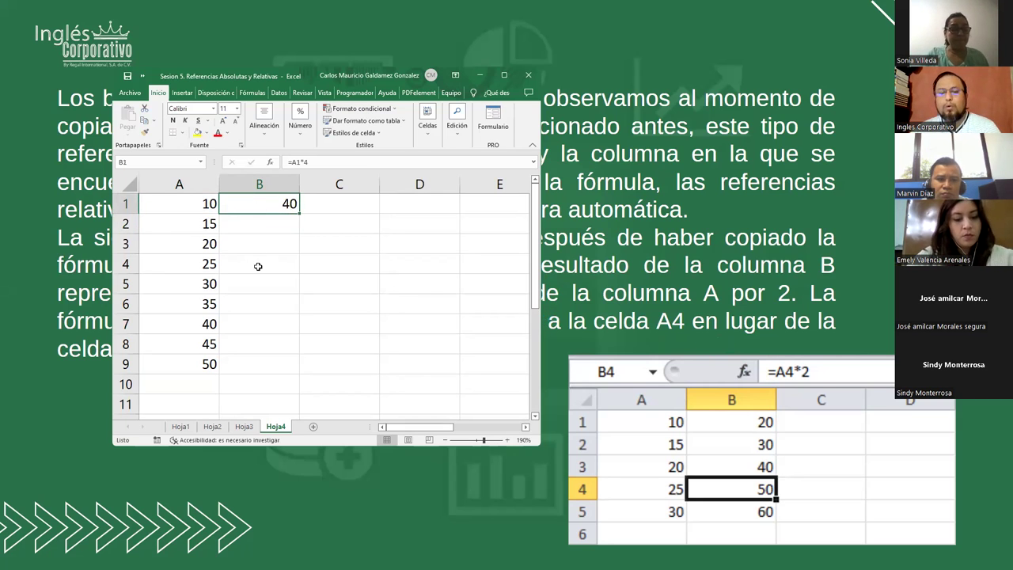
{"action": "left_click", "coordinate": [328, 163]}
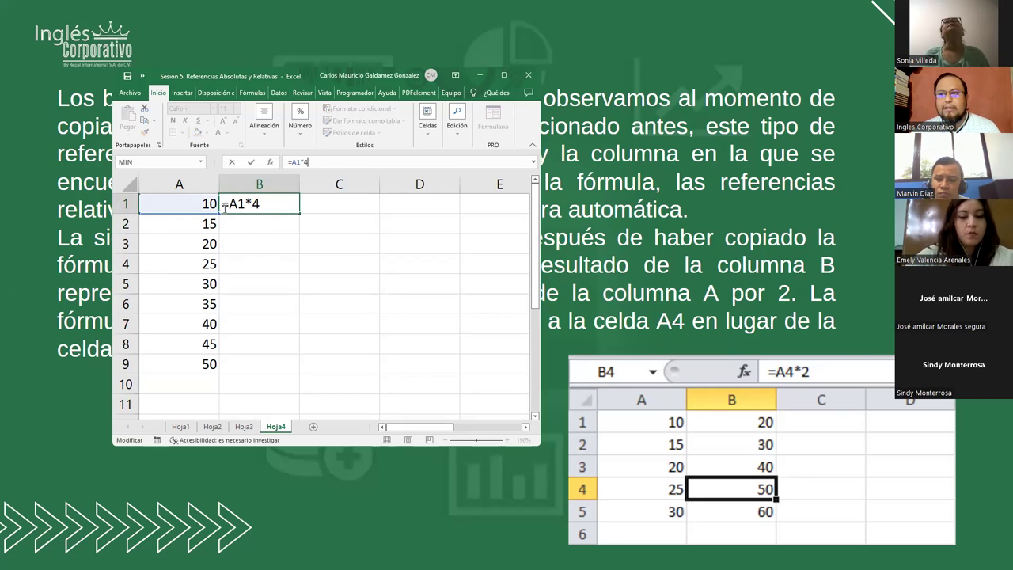
{"action": "left_click_drag", "start_coordinate": [229, 203], "coordinate": [244, 203]}
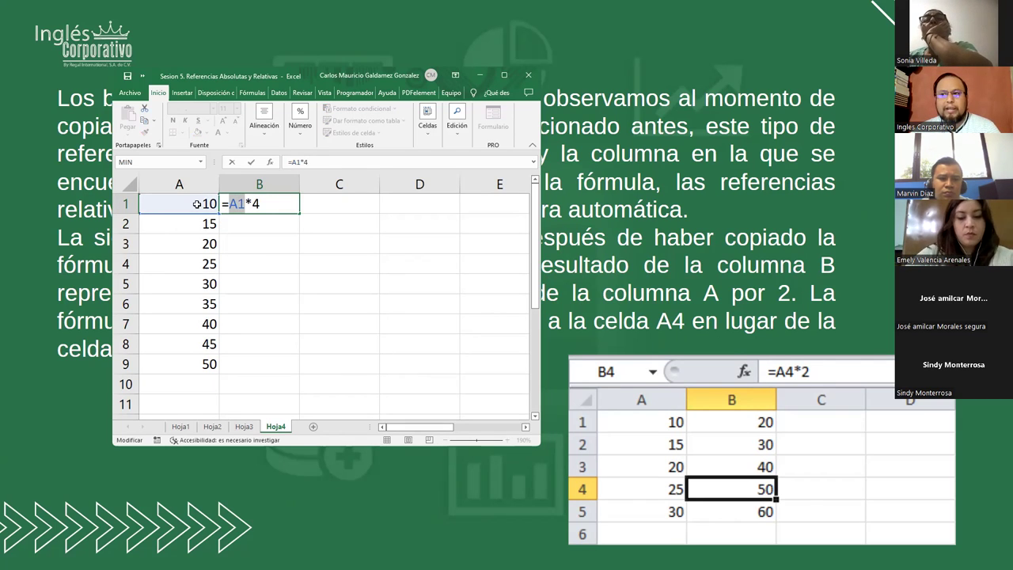
{"action": "left_click", "coordinate": [248, 204]}
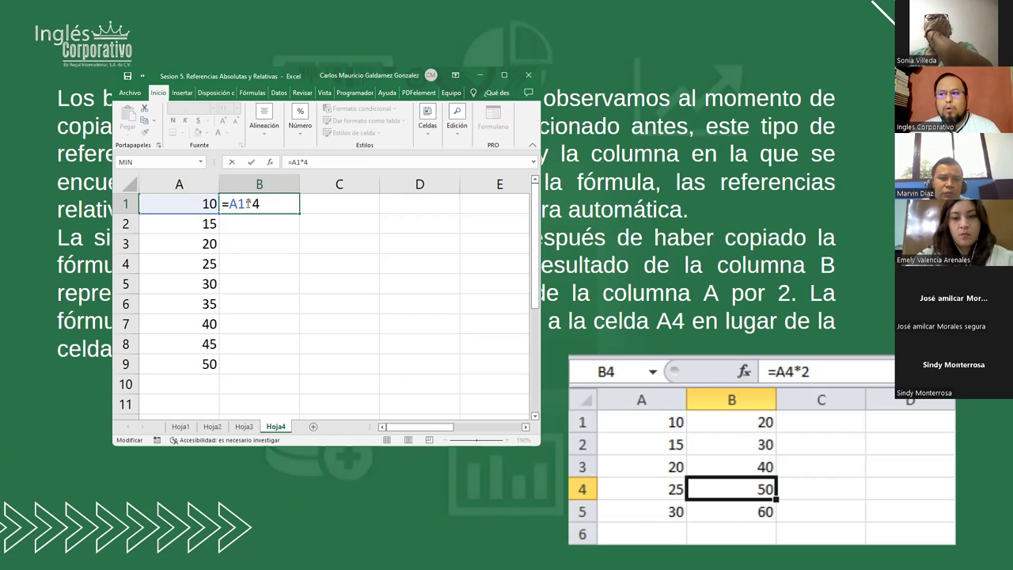
{"action": "left_click_drag", "start_coordinate": [245, 203], "coordinate": [263, 204]}
{"action": "left_click", "coordinate": [262, 204]}
{"action": "left_click", "coordinate": [228, 203]}
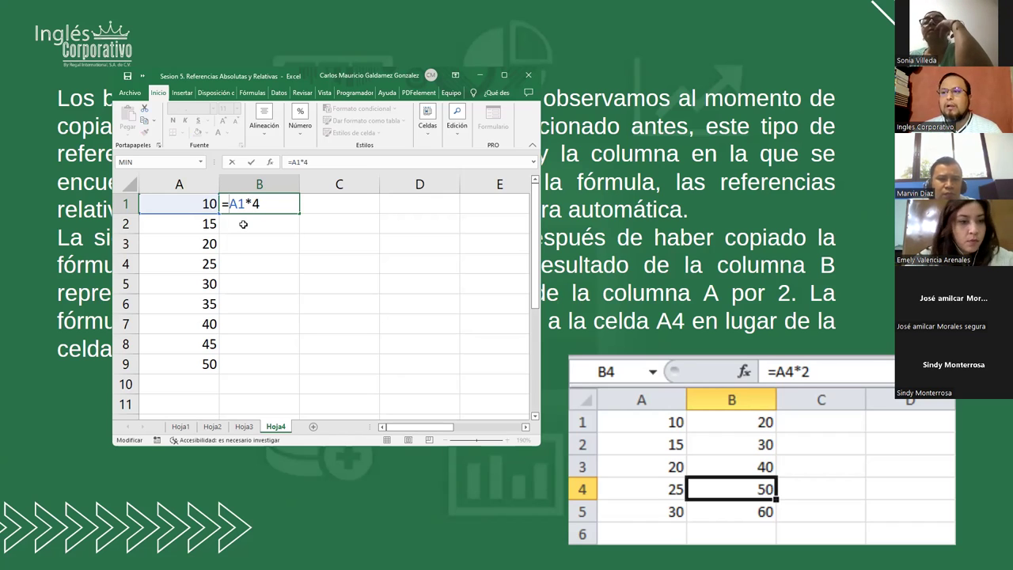
{"action": "key", "text": "Return"}
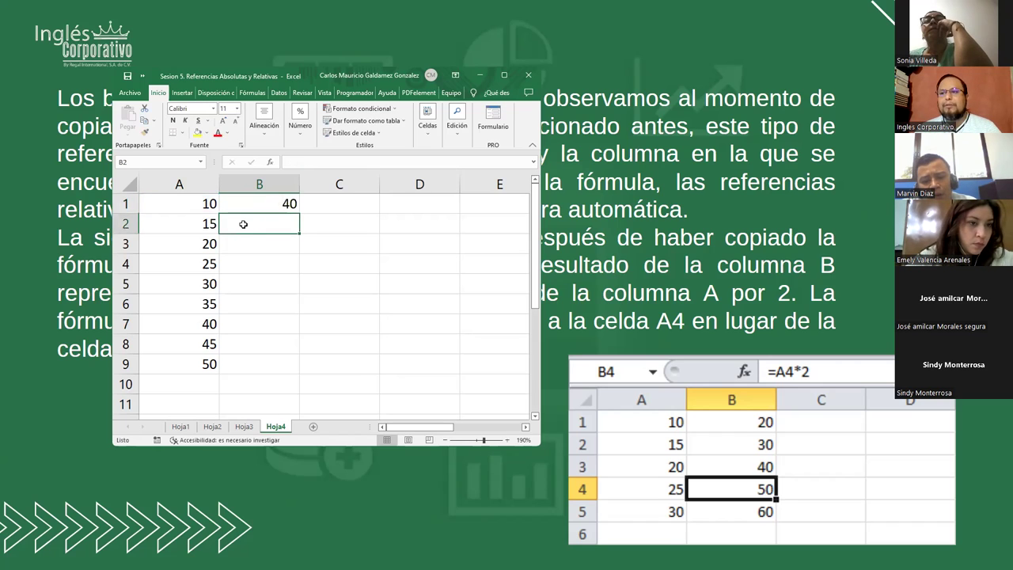
Step: Enter the formula =A2*4 in cell B2, referencing the adjacent cell in column A
{"action": "type", "text": "="}
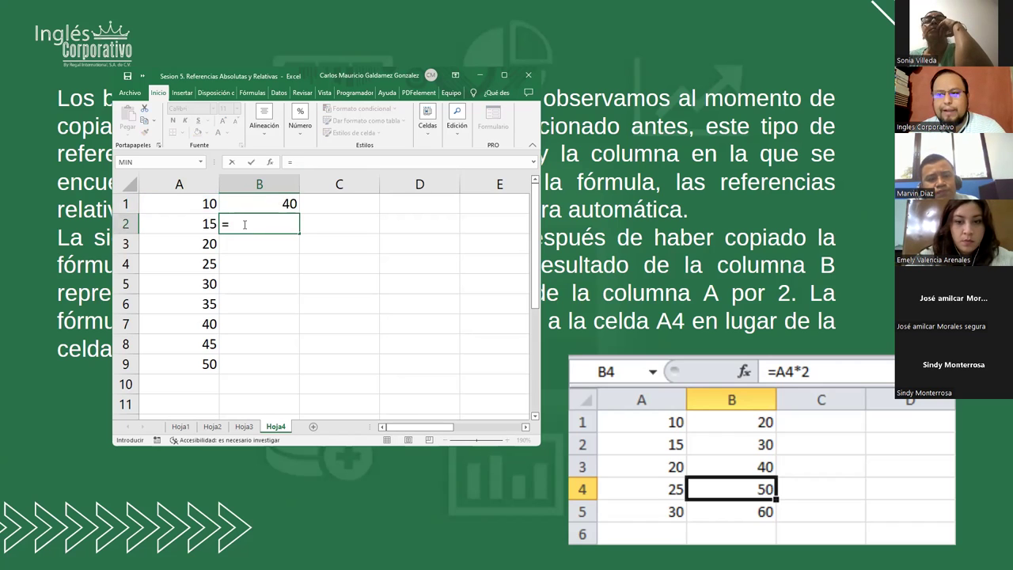
{"action": "key", "text": "Left"}
{"action": "type", "text": "*4"}
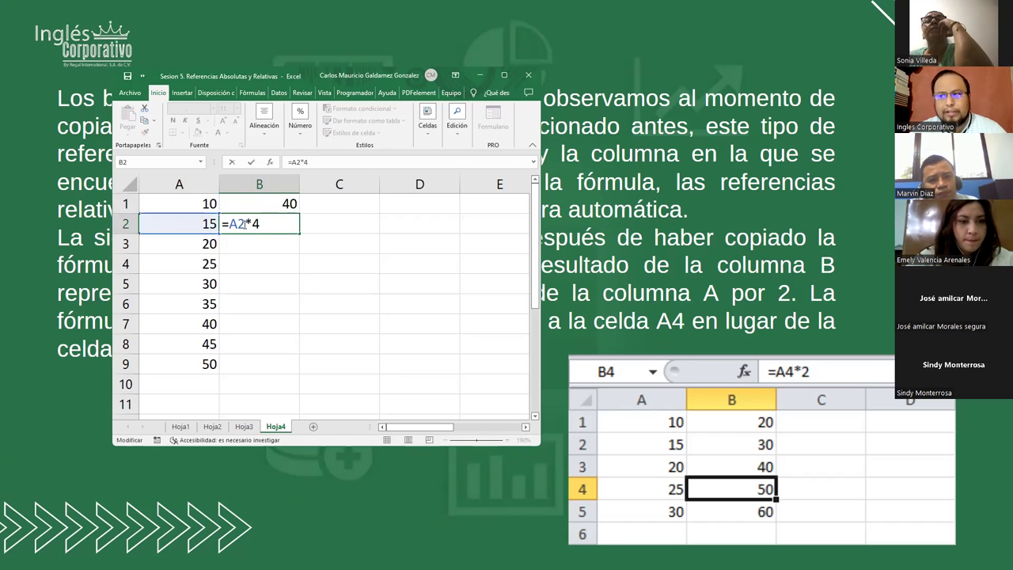
{"action": "key", "text": "Return"}
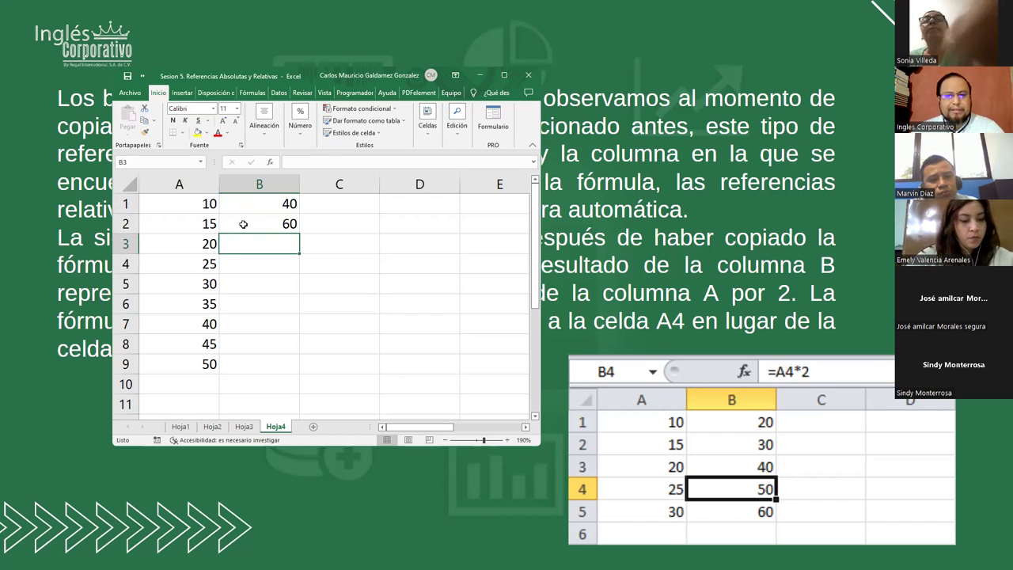
Step: Compare the formulas in B1 and B2 and the rows of column A that they reference
{"action": "left_click", "coordinate": [243, 224]}
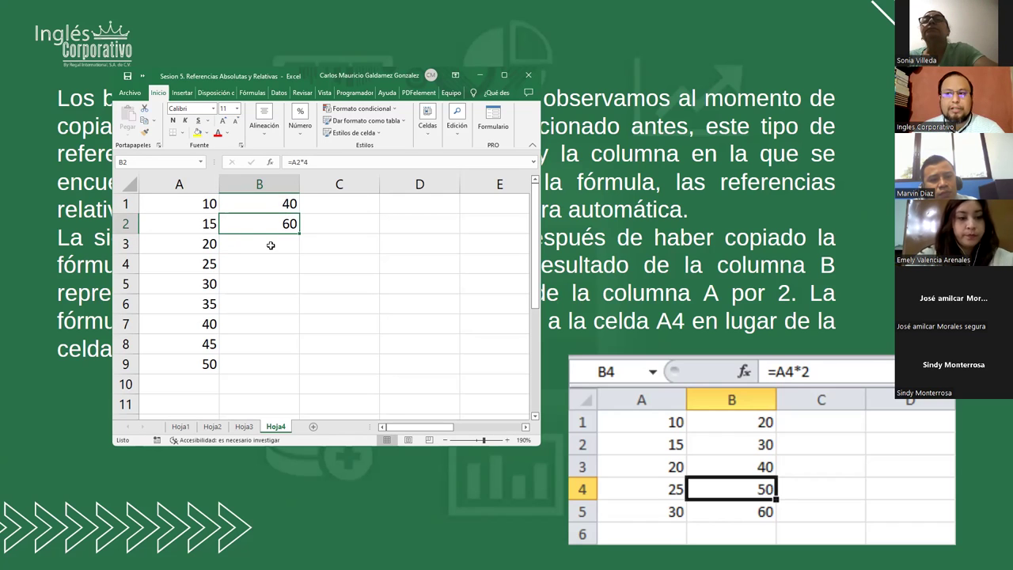
{"action": "left_click", "coordinate": [264, 202]}
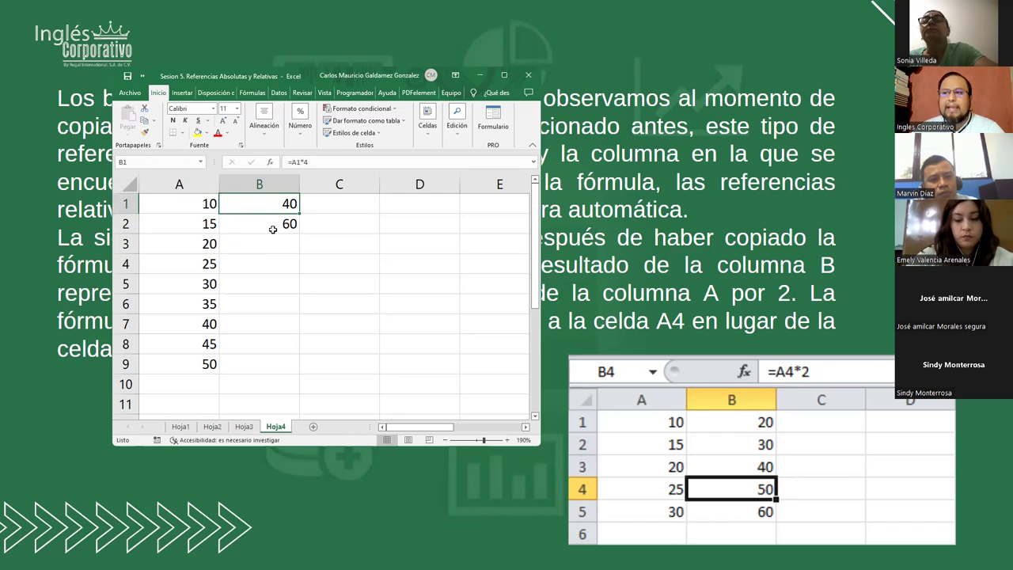
{"action": "left_click_drag", "start_coordinate": [264, 205], "coordinate": [264, 229]}
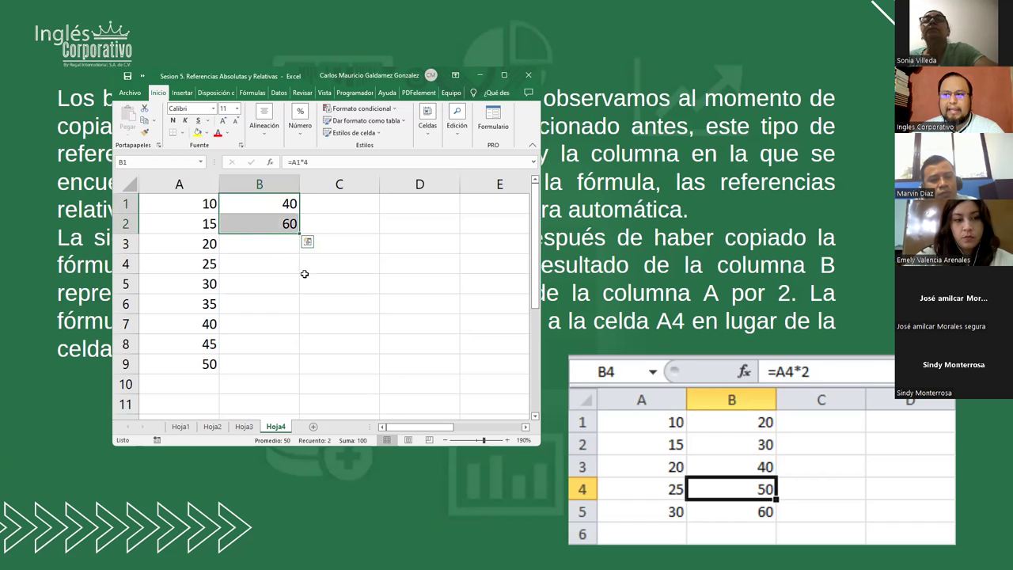
{"action": "left_click", "coordinate": [257, 227]}
{"action": "left_click", "coordinate": [258, 198]}
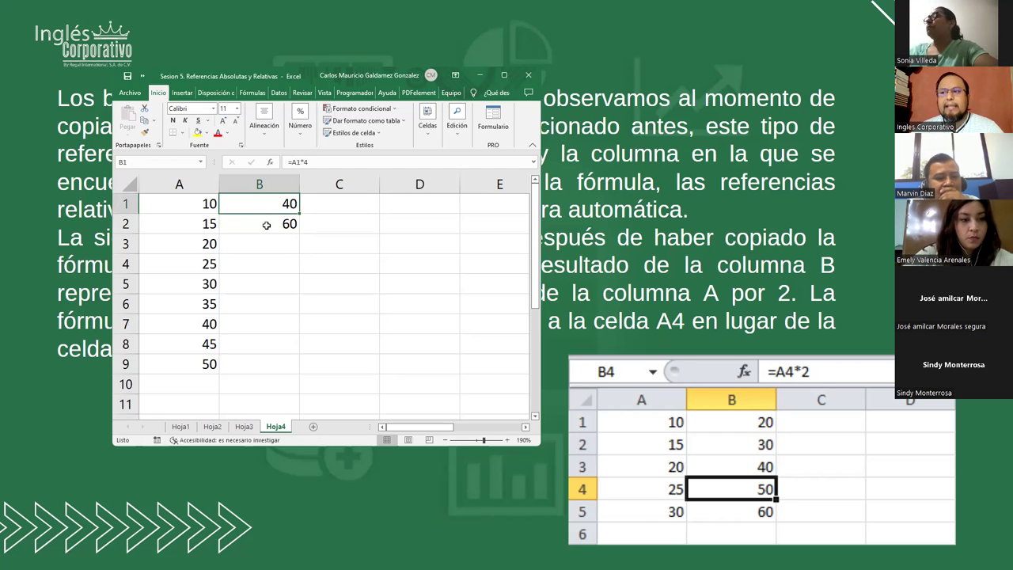
{"action": "left_click", "coordinate": [266, 224]}
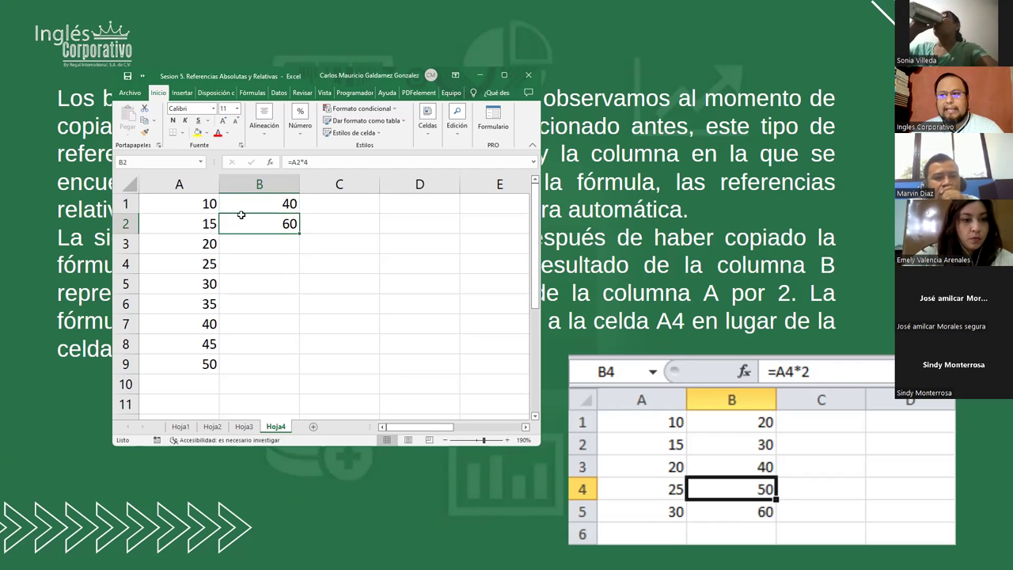
{"action": "left_click_drag", "start_coordinate": [241, 203], "coordinate": [240, 223]}
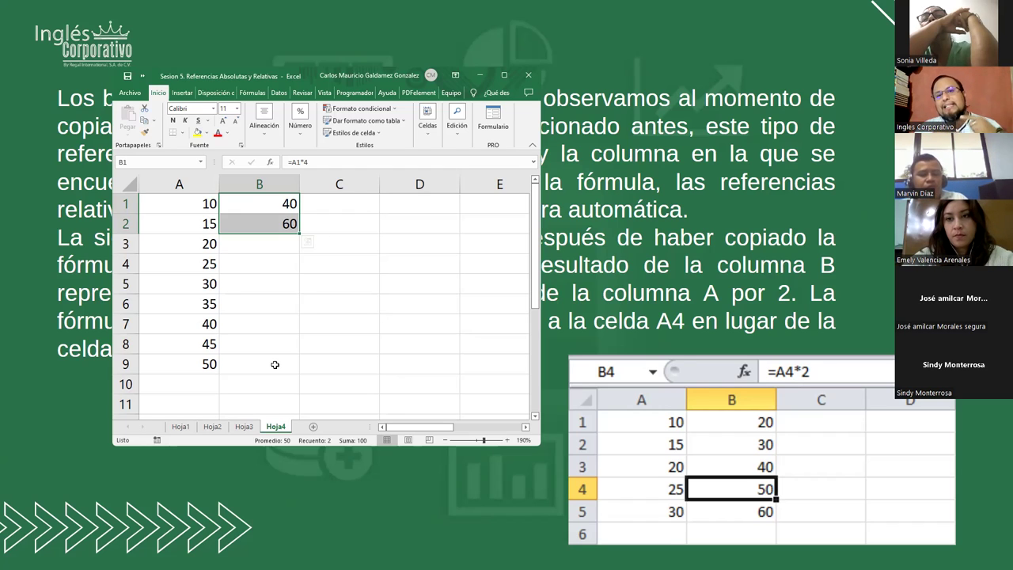
{"action": "left_click", "coordinate": [125, 244]}
{"action": "left_click", "coordinate": [123, 264]}
{"action": "left_click", "coordinate": [126, 283]}
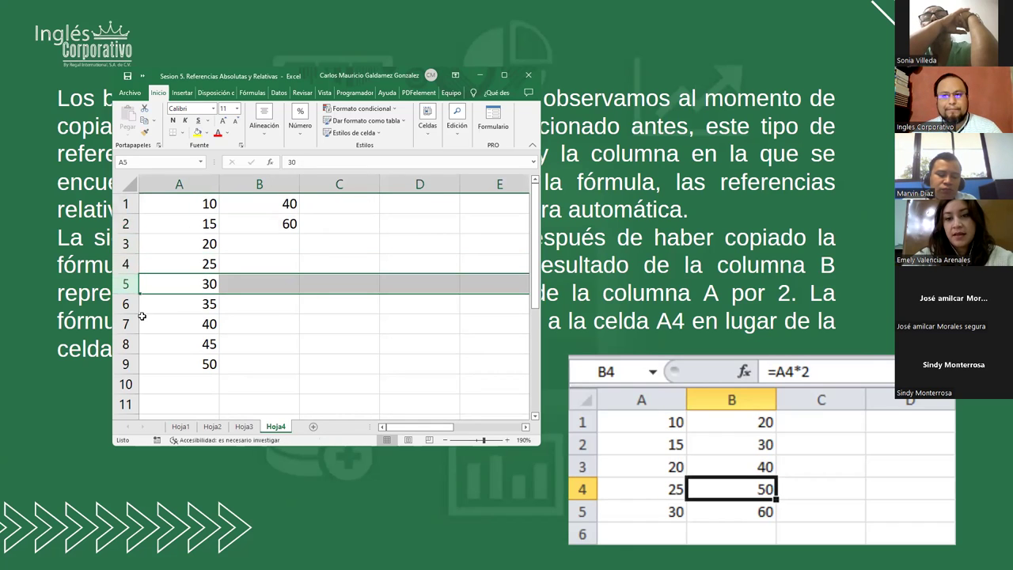
{"action": "left_click", "coordinate": [279, 223]}
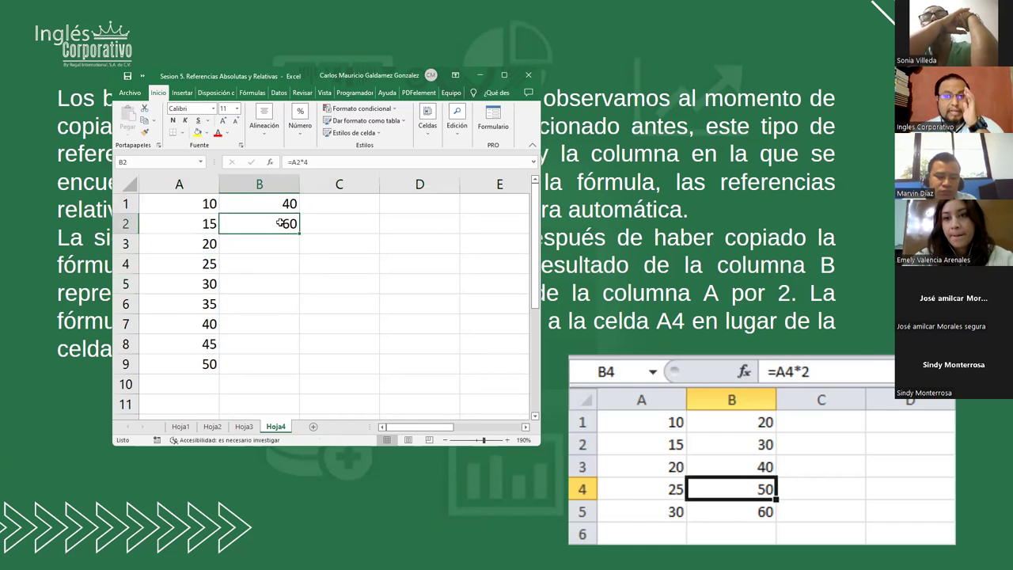
{"action": "left_click", "coordinate": [261, 199]}
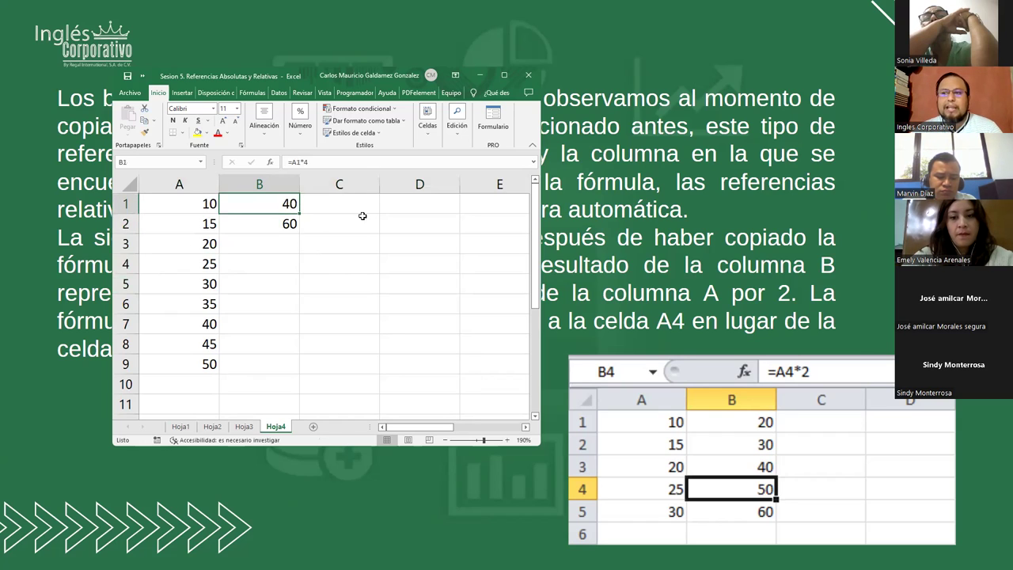
{"action": "left_click", "coordinate": [190, 204]}
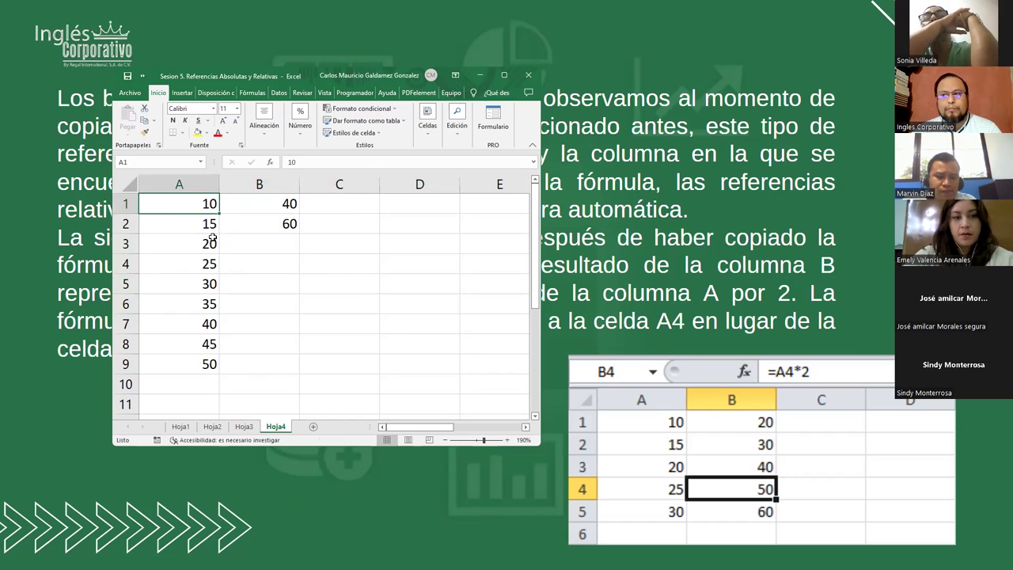
Step: Fill the formula in B2 down through cell B9
{"action": "left_click", "coordinate": [288, 231]}
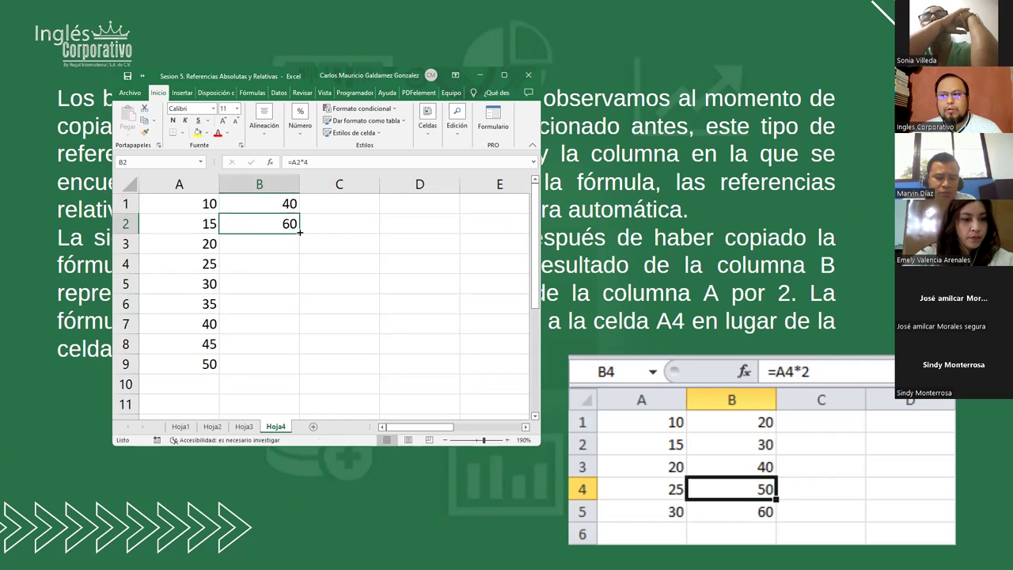
{"action": "left_click_drag", "start_coordinate": [300, 232], "coordinate": [297, 372]}
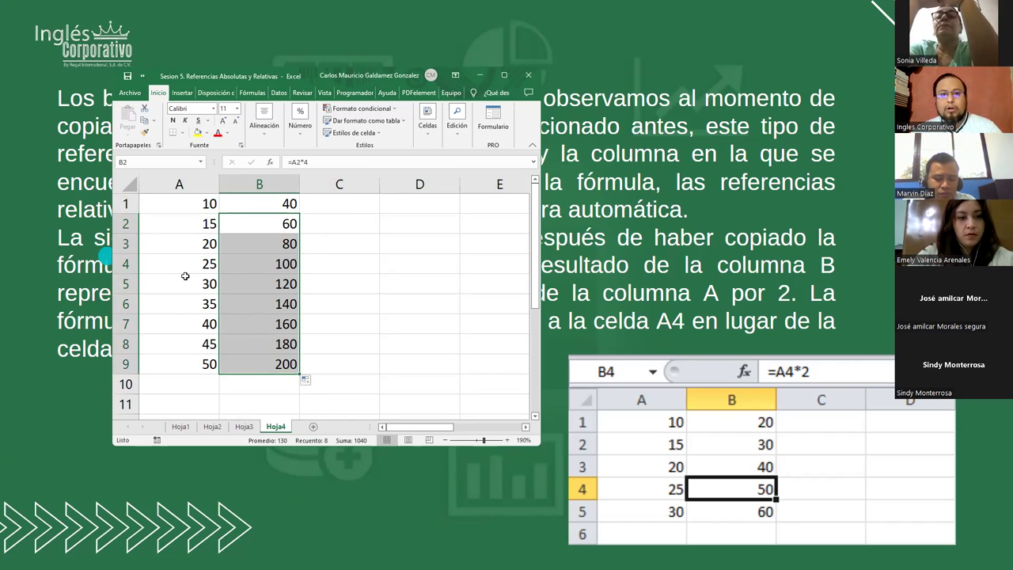
Step: Inspect the formulas in B1 through B9 one by one to examine how the relative reference to column A changes per row
{"action": "left_click", "coordinate": [268, 205]}
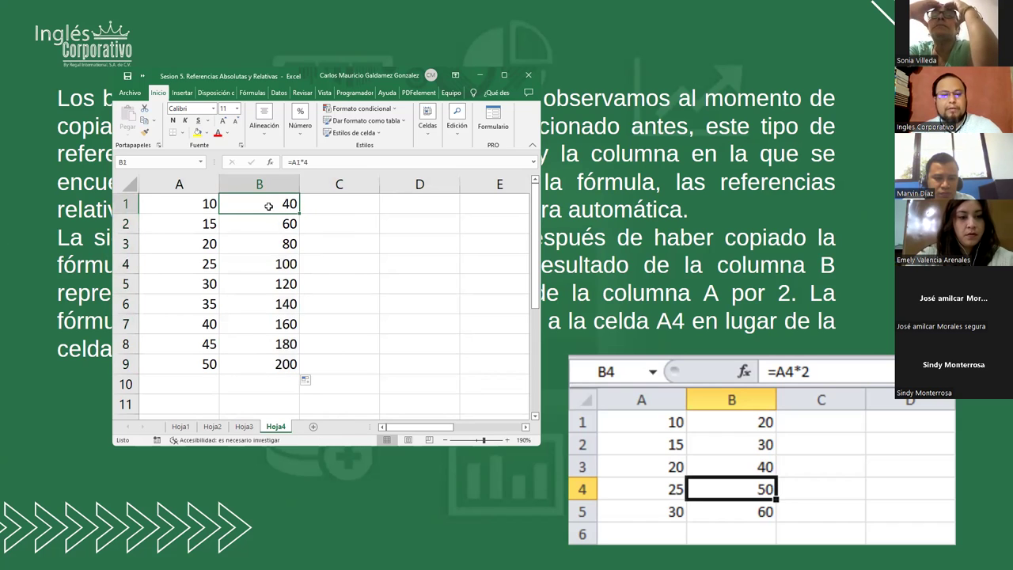
{"action": "double_click", "coordinate": [269, 206]}
{"action": "key", "text": "Escape"}
{"action": "left_click", "coordinate": [269, 223]}
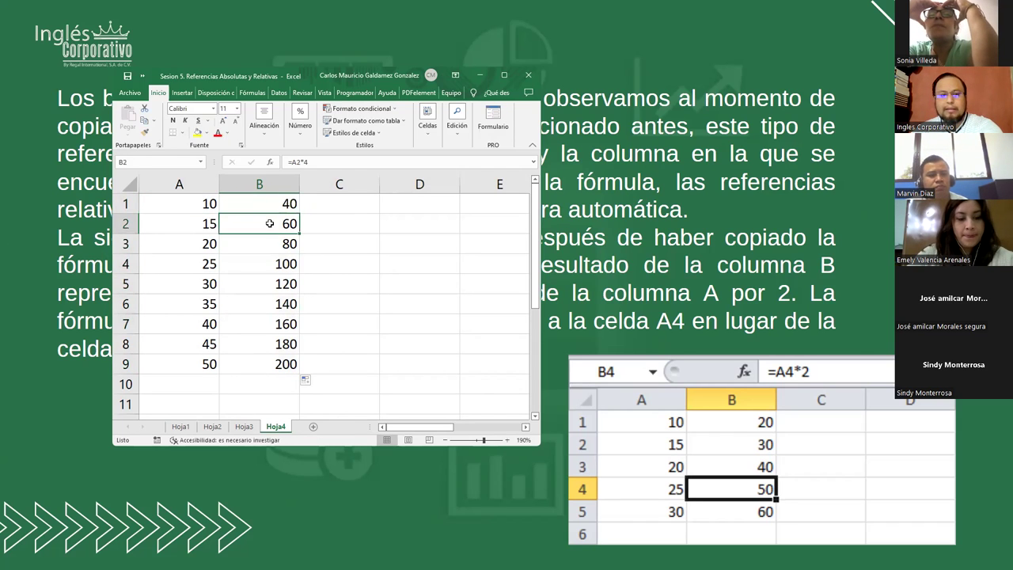
{"action": "double_click", "coordinate": [269, 224]}
{"action": "key", "text": "Escape"}
{"action": "left_click", "coordinate": [271, 244]}
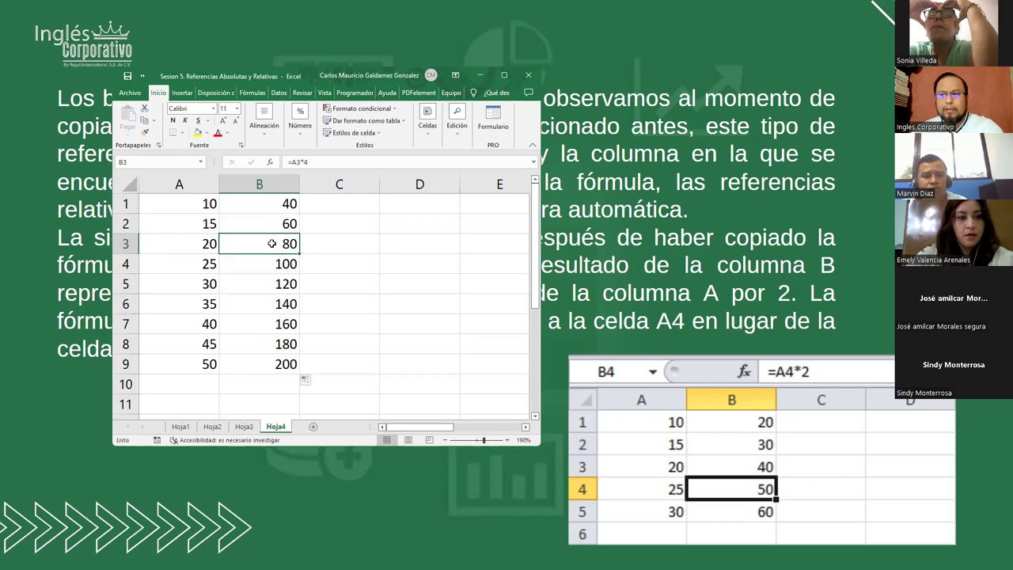
{"action": "double_click", "coordinate": [271, 244]}
{"action": "key", "text": "Escape"}
{"action": "left_click", "coordinate": [250, 265]}
{"action": "double_click", "coordinate": [249, 265]}
{"action": "key", "text": "Escape"}
{"action": "double_click", "coordinate": [255, 282]}
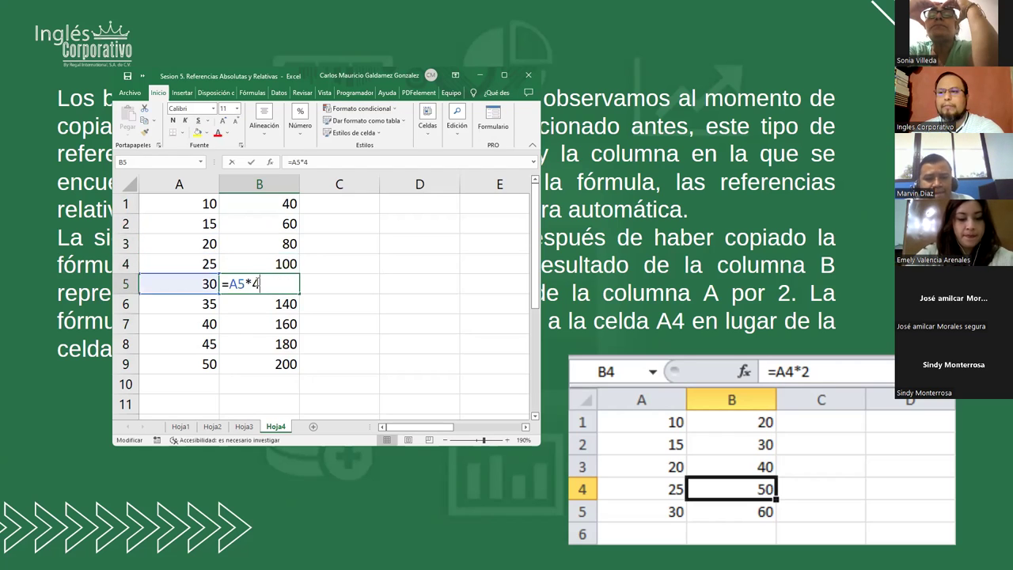
{"action": "key", "text": "Escape"}
{"action": "left_click", "coordinate": [255, 301]}
{"action": "double_click", "coordinate": [255, 302]}
{"action": "key", "text": "Escape"}
{"action": "left_click", "coordinate": [261, 323]}
{"action": "double_click", "coordinate": [261, 324]}
{"action": "key", "text": "Escape"}
{"action": "left_click", "coordinate": [258, 344]}
{"action": "double_click", "coordinate": [262, 344]}
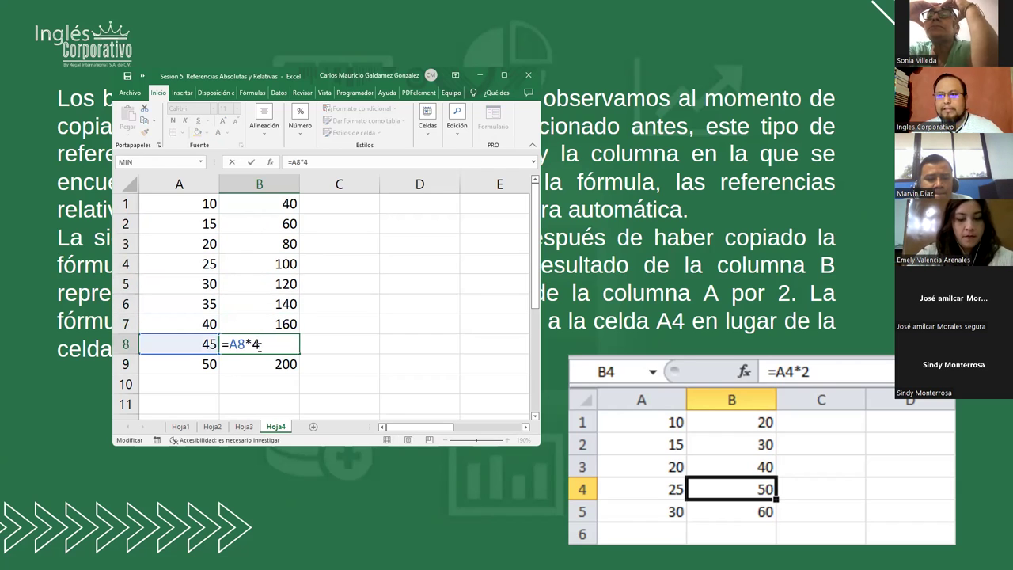
{"action": "key", "text": "Escape"}
{"action": "left_click", "coordinate": [262, 362]}
{"action": "double_click", "coordinate": [261, 362]}
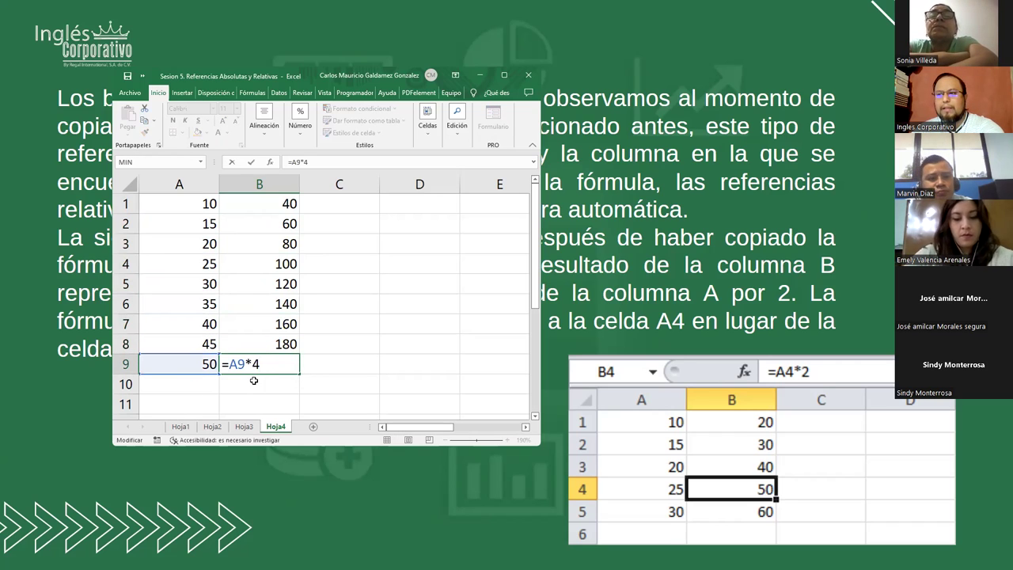
{"action": "key", "text": "Escape"}
{"action": "left_click_drag", "start_coordinate": [260, 204], "coordinate": [255, 355]}
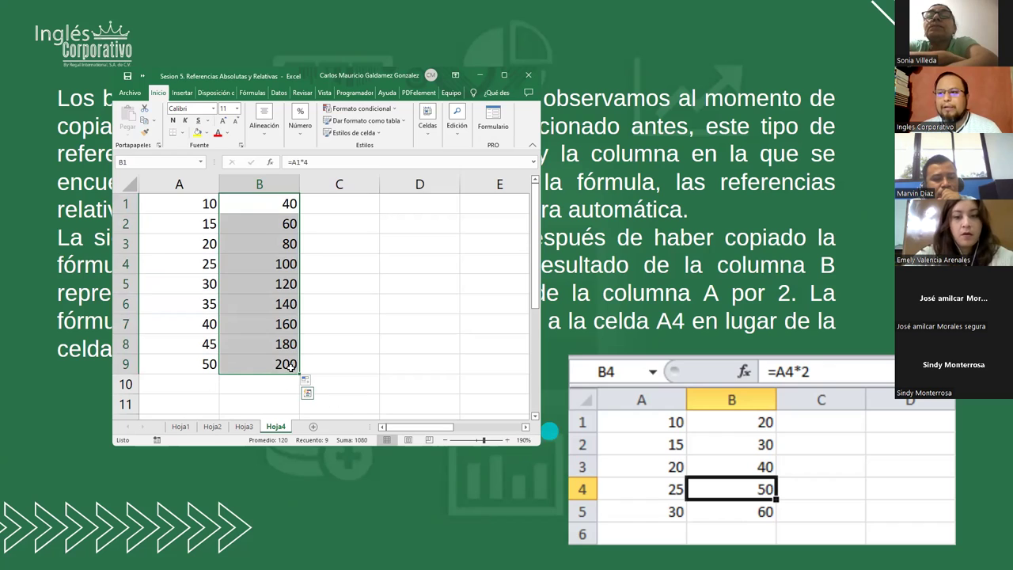
{"action": "left_click", "coordinate": [285, 363]}
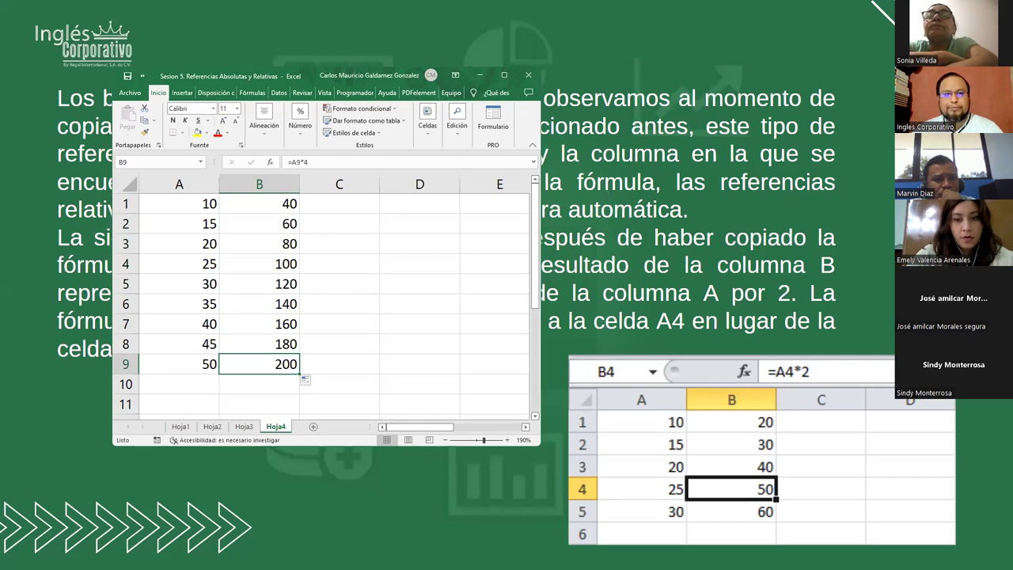
Step: Switch back to the presentation and advance to the slide about the automatic reference change
{"action": "key", "text": "alt+Tab"}
{"action": "key", "text": "Right"}
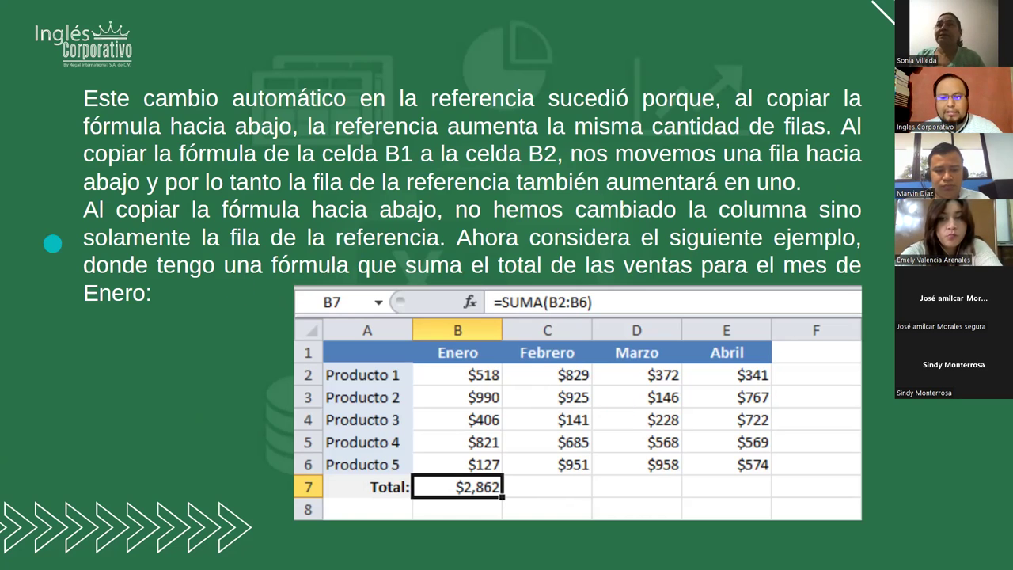
Step: Switch back to the Excel workbook and review how the row reference changes in the formulas of B1 through B8
{"action": "key", "text": "alt+Tab"}
{"action": "left_click", "coordinate": [247, 201]}
{"action": "left_click_drag", "start_coordinate": [247, 202], "coordinate": [252, 365]}
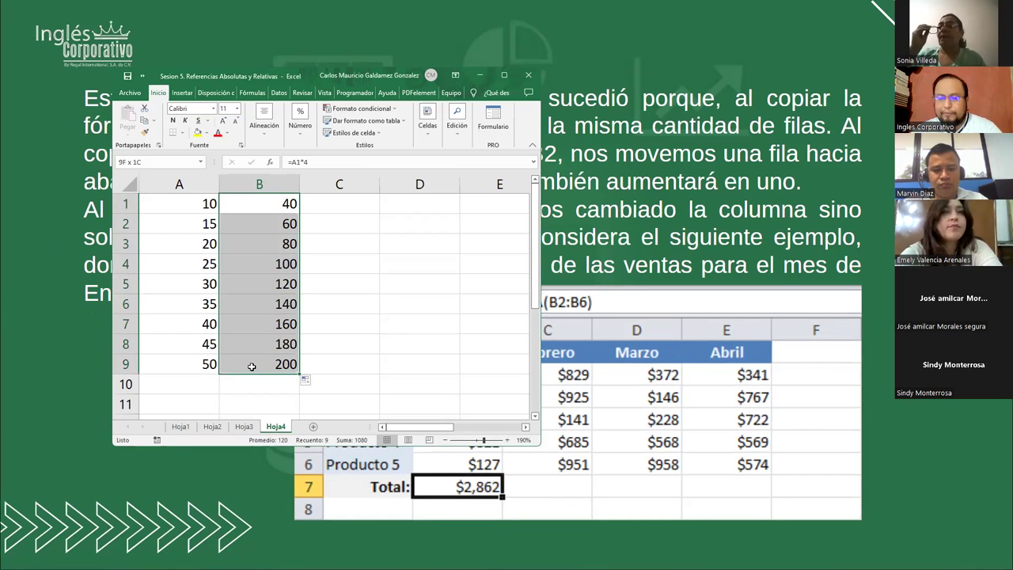
{"action": "left_click", "coordinate": [240, 203]}
{"action": "left_click", "coordinate": [243, 224]}
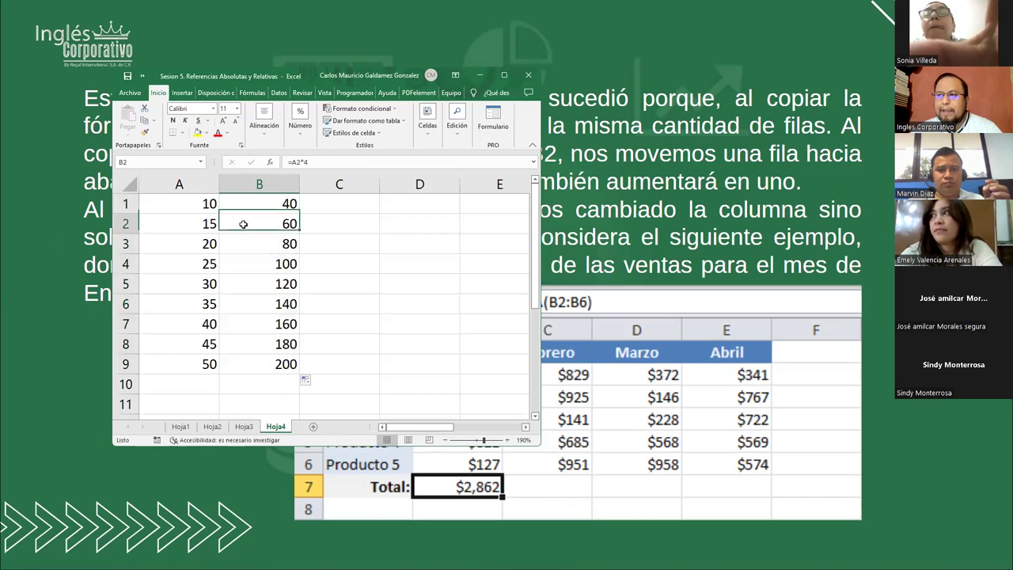
{"action": "left_click", "coordinate": [245, 244]}
{"action": "left_click", "coordinate": [249, 261]}
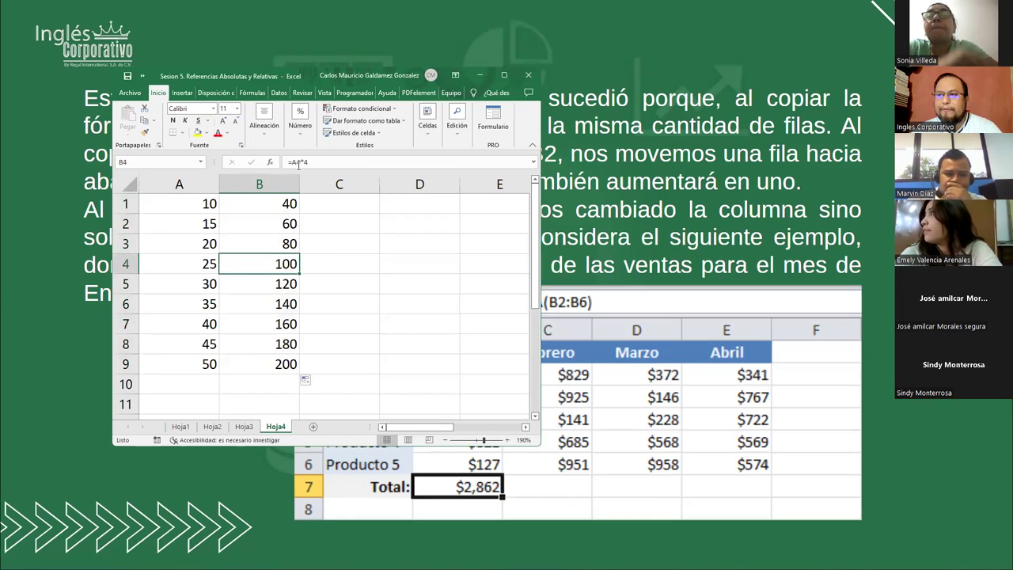
{"action": "left_click", "coordinate": [264, 283]}
{"action": "left_click", "coordinate": [255, 305]}
{"action": "left_click", "coordinate": [258, 331]}
{"action": "left_click", "coordinate": [265, 349]}
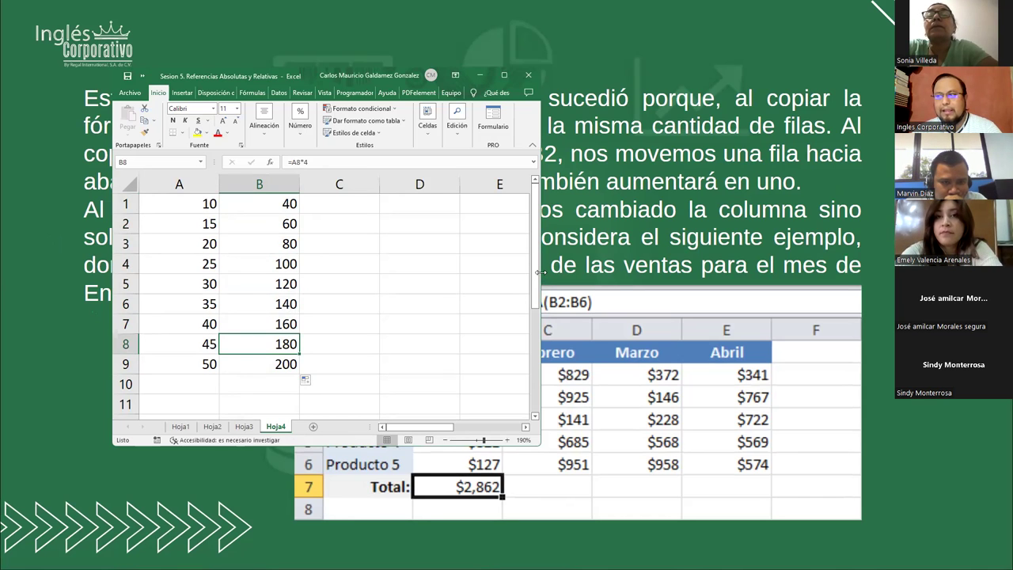
Step: Widen the workbook window and enter 4 and 5 in cells D4 and D5 of Hoja4
{"action": "left_click_drag", "start_coordinate": [538, 271], "coordinate": [890, 271]}
{"action": "left_click", "coordinate": [405, 307]}
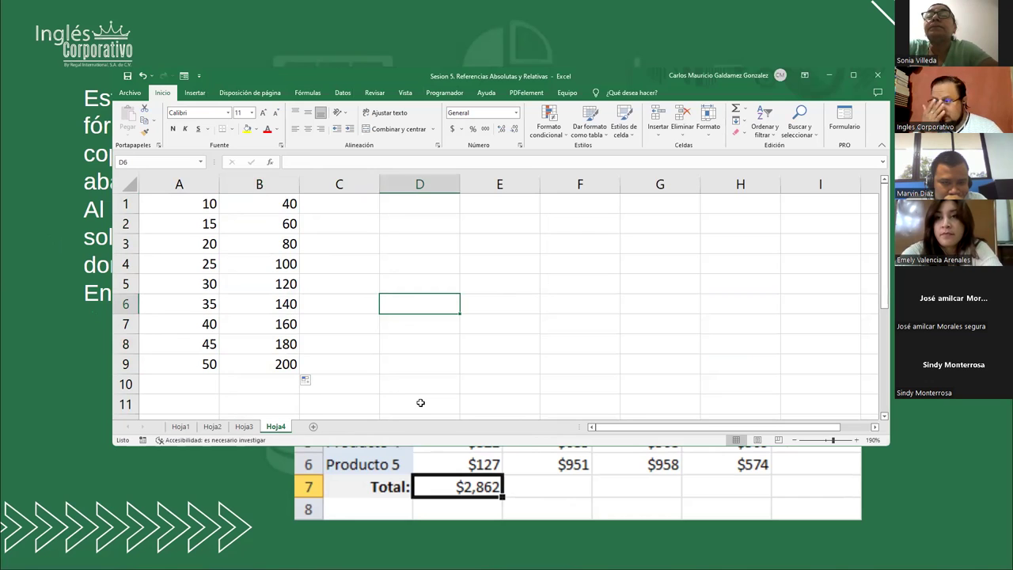
{"action": "key", "text": "Up"}
{"action": "key", "text": "Up"}
{"action": "type", "text": "4"}
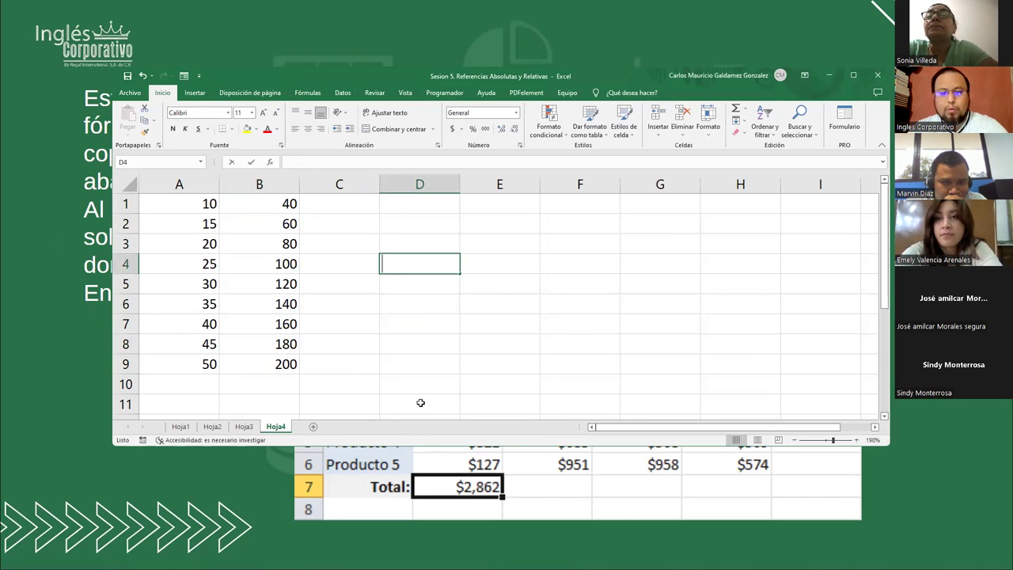
{"action": "key", "text": "Return"}
{"action": "type", "text": "5"}
{"action": "key", "text": "Tab"}
Step: Enter 6 and 7 in cells E4 and E5, and 8 and 9 in cells F4 and F5
{"action": "key", "text": "Up"}
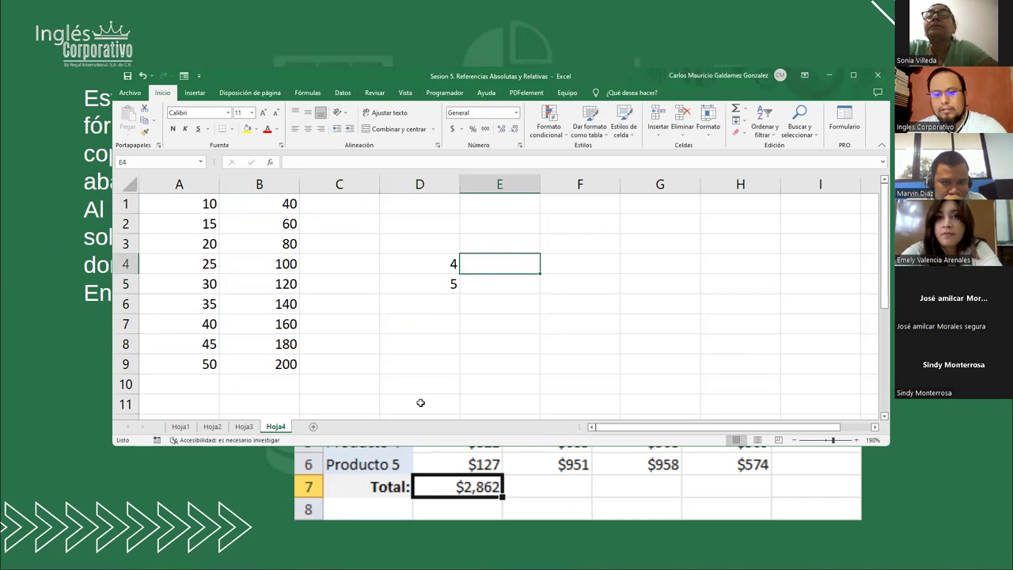
{"action": "type", "text": "6"}
{"action": "key", "text": "Return"}
{"action": "type", "text": "7"}
{"action": "key", "text": "Tab"}
{"action": "key", "text": "Up"}
{"action": "type", "text": "8"}
{"action": "key", "text": "Return"}
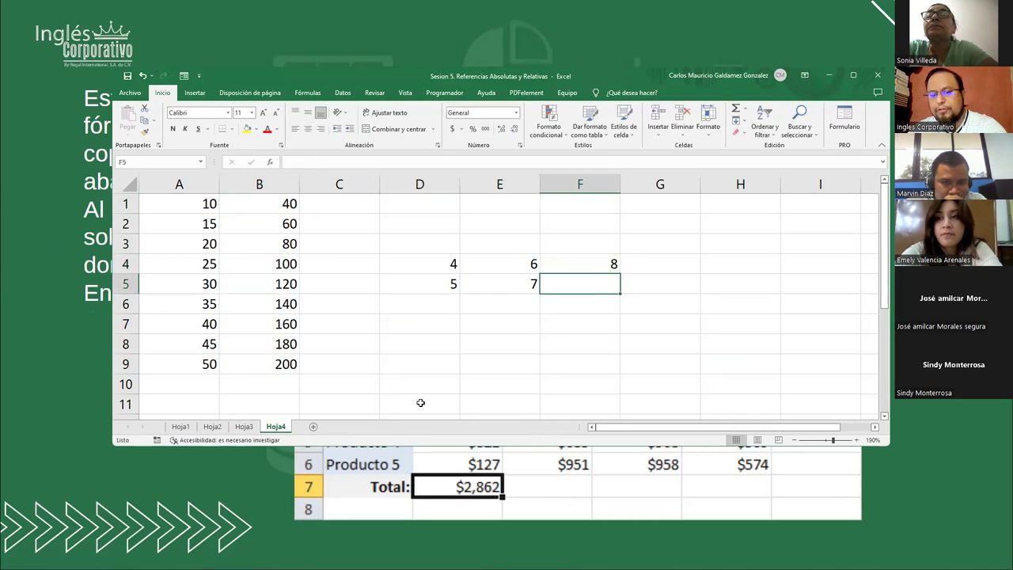
{"action": "type", "text": "9"}
{"action": "key", "text": "Tab"}
Step: Enter 3 and 9 in cells G4 and G5, and 4 and 8 in cells H4 and H5
{"action": "key", "text": "Up"}
{"action": "type", "text": "3"}
{"action": "key", "text": "Return"}
{"action": "type", "text": "9"}
{"action": "key", "text": "Tab"}
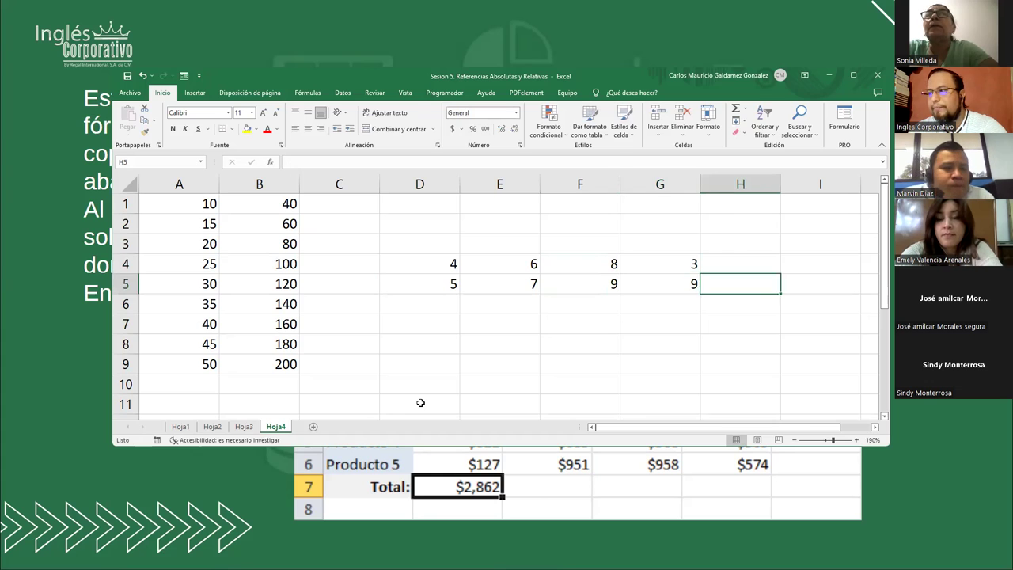
{"action": "key", "text": "Up"}
{"action": "type", "text": "4"}
{"action": "key", "text": "Return"}
{"action": "type", "text": "8"}
{"action": "key", "text": "Return"}
Step: Enter the formula =D4+D5 in cell D6 to add the two values above it
{"action": "key", "text": "Left"}
{"action": "key", "text": "Left"}
{"action": "key", "text": "Left"}
{"action": "key", "text": "Left"}
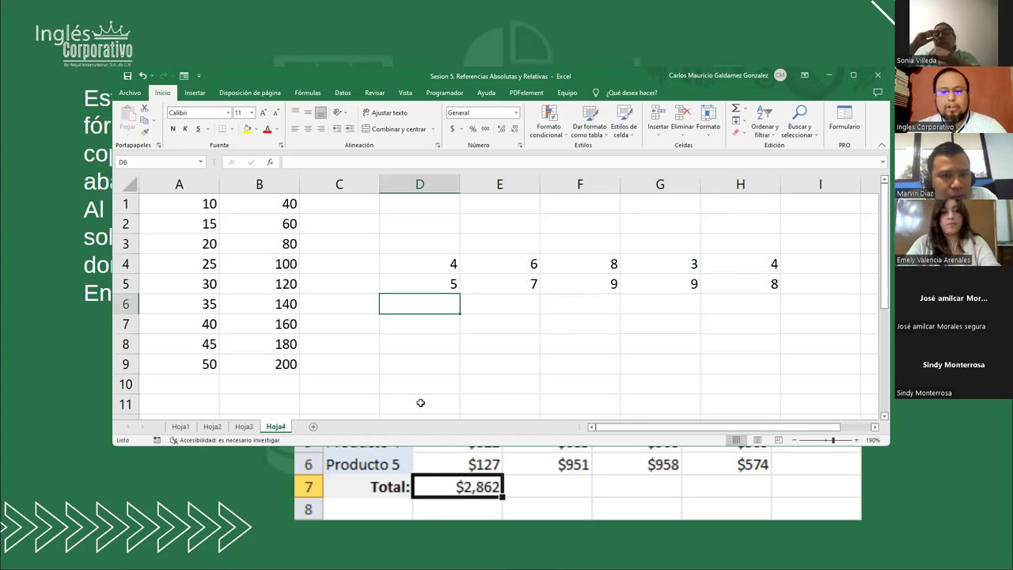
{"action": "type", "text": "="}
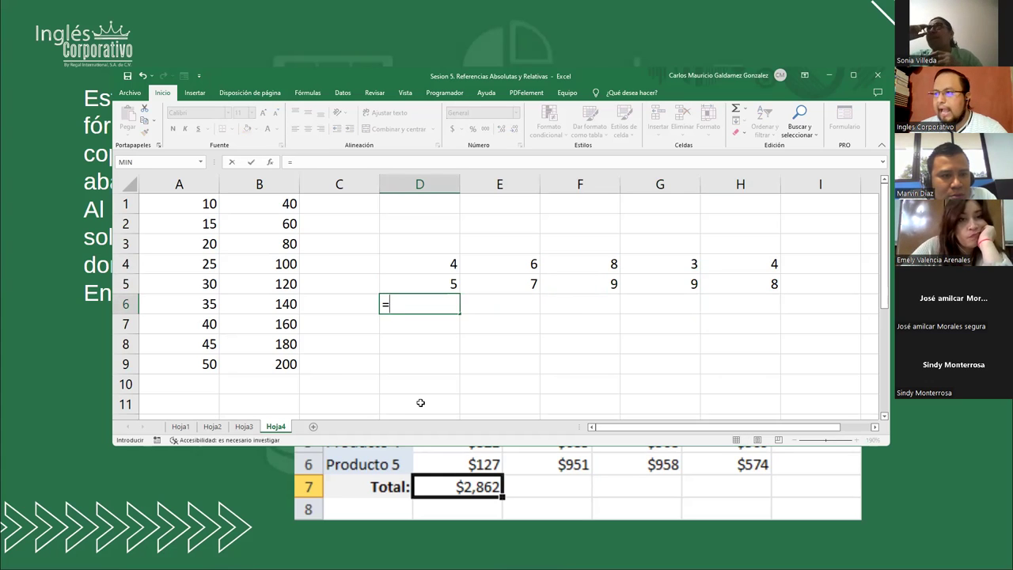
{"action": "left_click", "coordinate": [409, 265]}
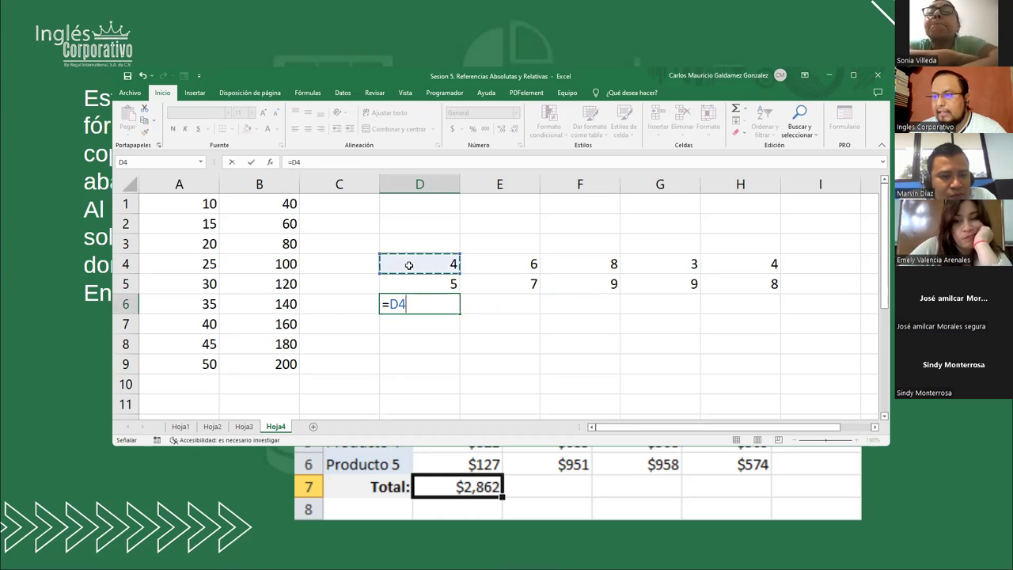
{"action": "type", "text": "+"}
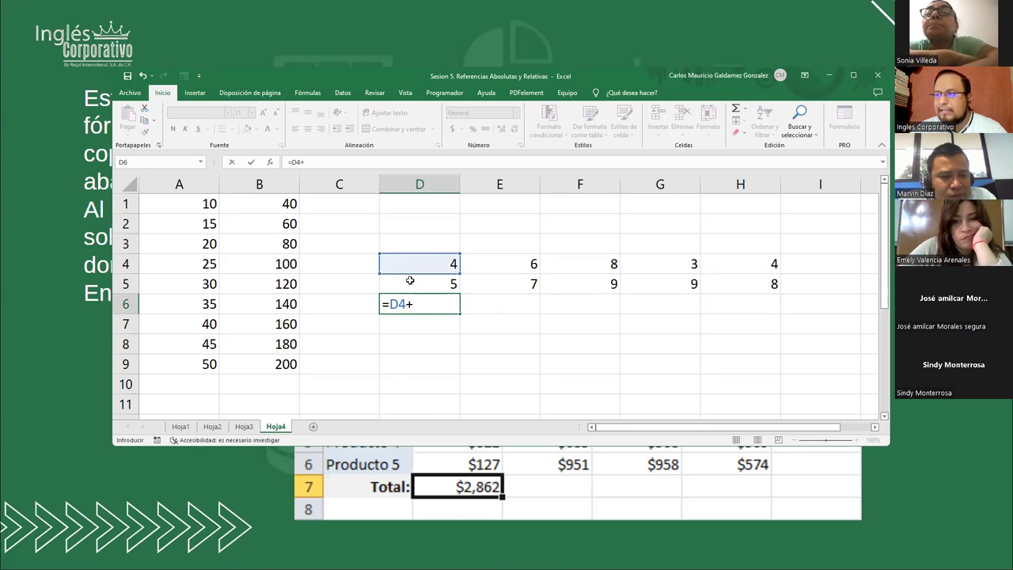
{"action": "left_click", "coordinate": [410, 281]}
{"action": "key", "text": "Return"}
{"action": "key", "text": "Up"}
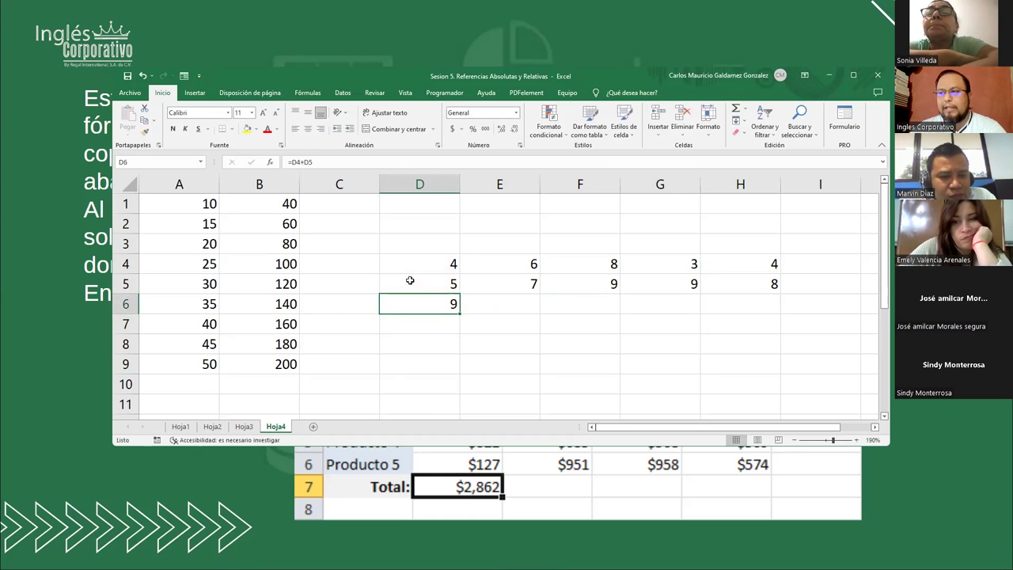
Step: Apply all borders to the range D4:H5 and fill the formula in D6 across to H6
{"action": "left_click_drag", "start_coordinate": [416, 262], "coordinate": [757, 280]}
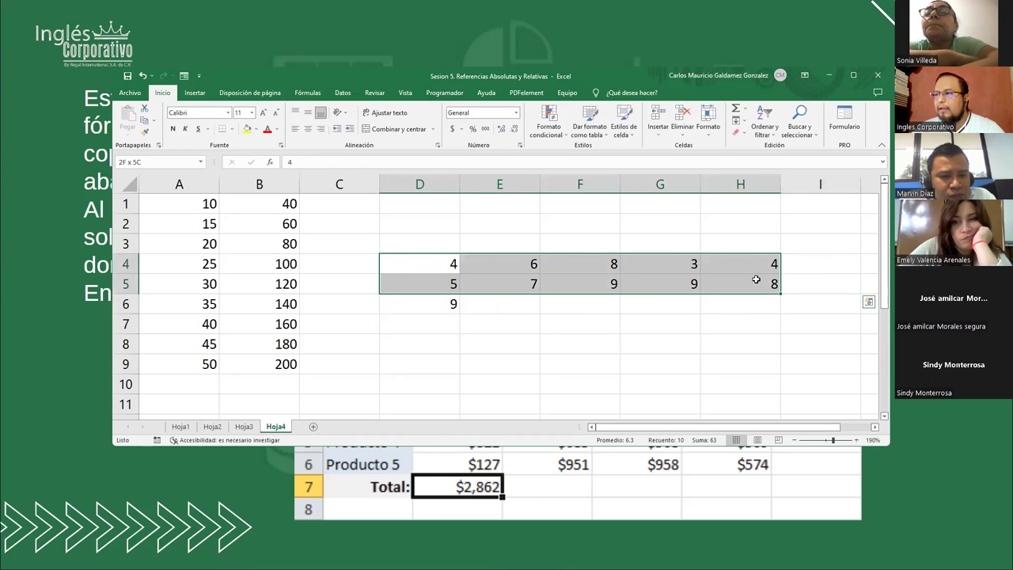
{"action": "left_click", "coordinate": [231, 128]}
{"action": "left_click", "coordinate": [250, 220]}
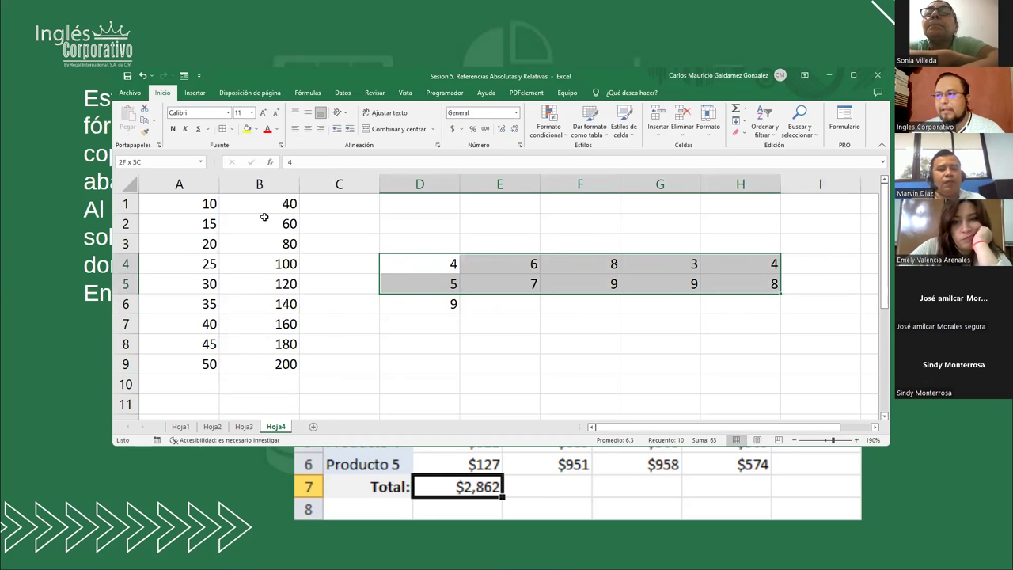
{"action": "left_click", "coordinate": [423, 306]}
{"action": "left_click_drag", "start_coordinate": [461, 315], "coordinate": [775, 314]}
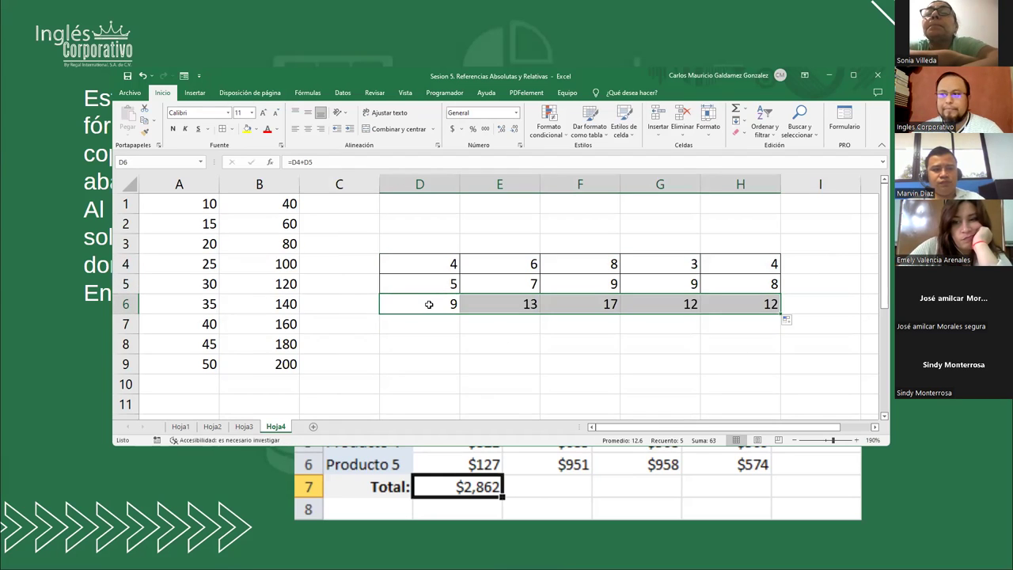
Step: Inspect the formulas in D6 through H6 one by one to examine how the relative column reference changes
{"action": "left_click", "coordinate": [388, 303]}
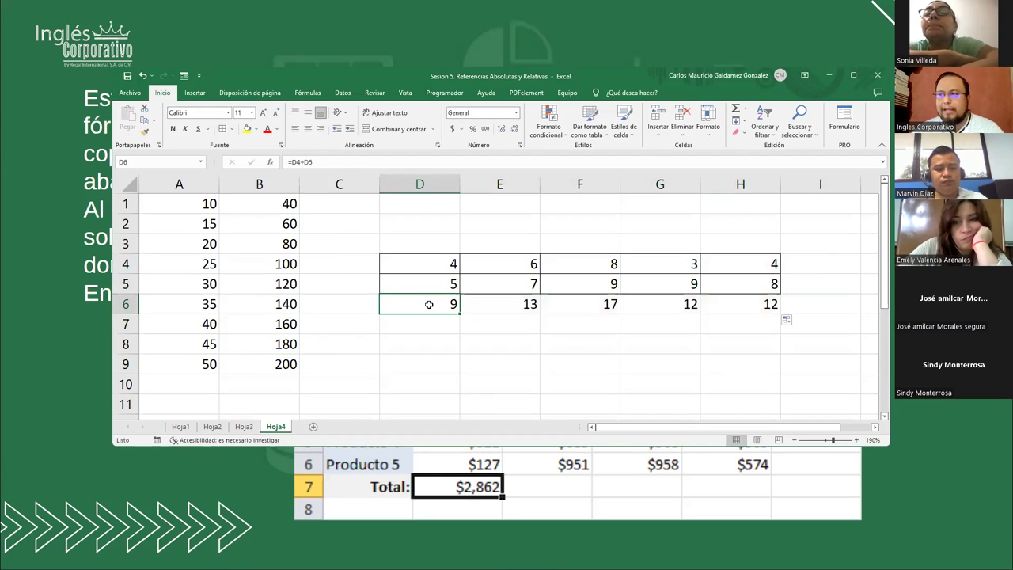
{"action": "left_click", "coordinate": [493, 302]}
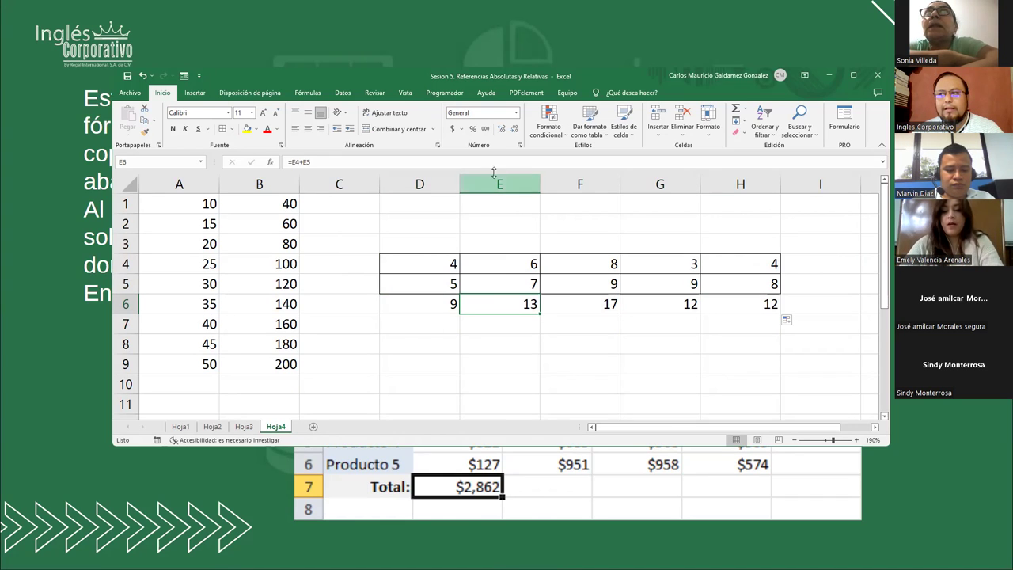
{"action": "left_click", "coordinate": [441, 297]}
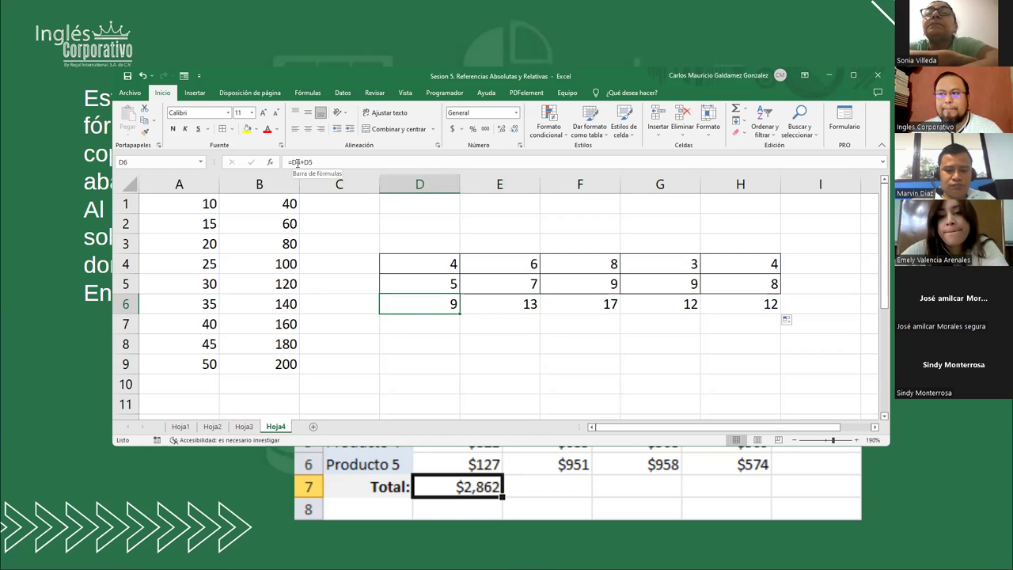
{"action": "left_click", "coordinate": [523, 299]}
{"action": "left_click", "coordinate": [568, 300]}
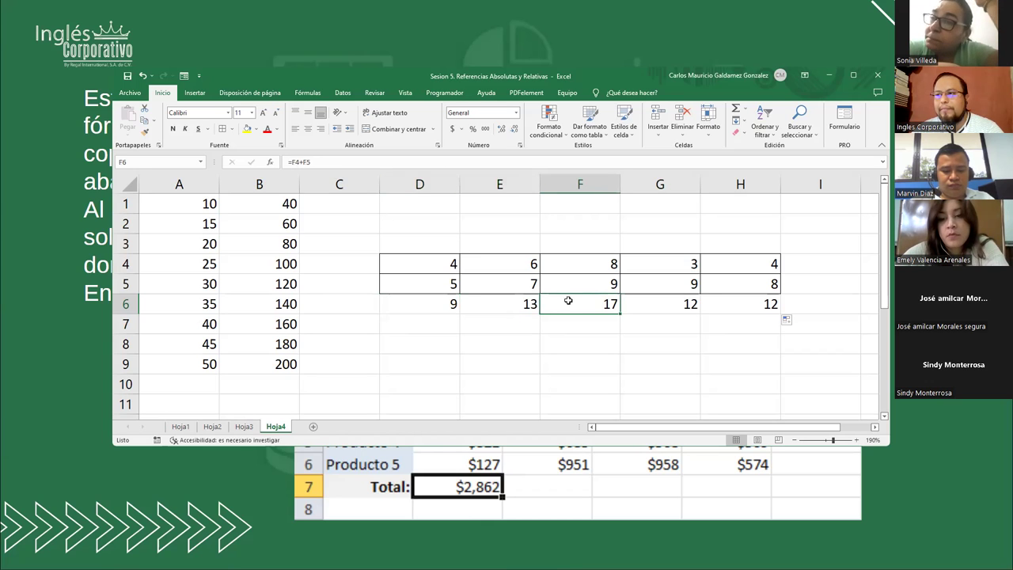
{"action": "left_click", "coordinate": [684, 303]}
{"action": "left_click", "coordinate": [755, 312]}
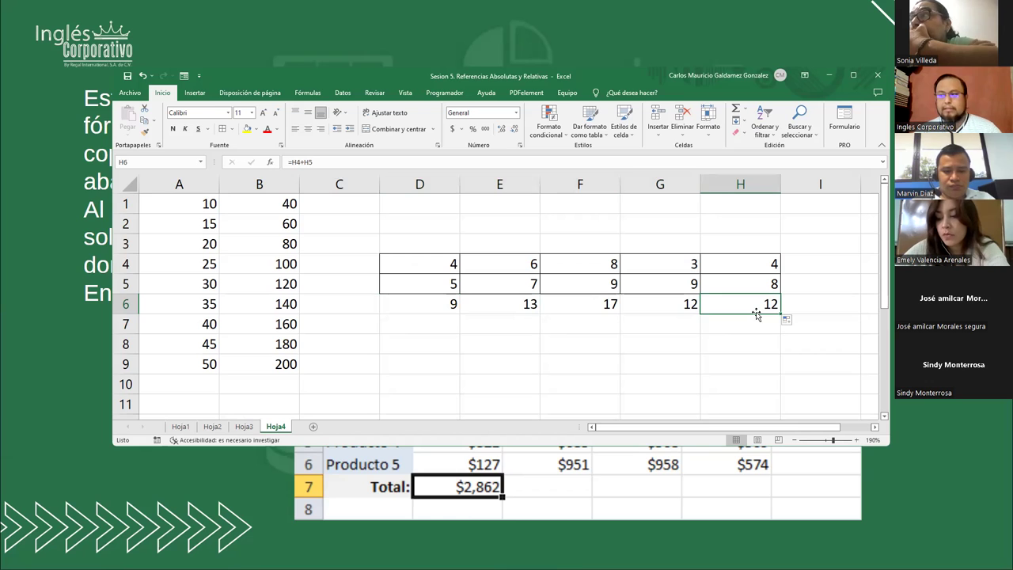
Step: Minimize the workbook and go through the presentation slides about copying the SUMA formula, continuing past the B7 example
{"action": "left_click", "coordinate": [826, 77]}
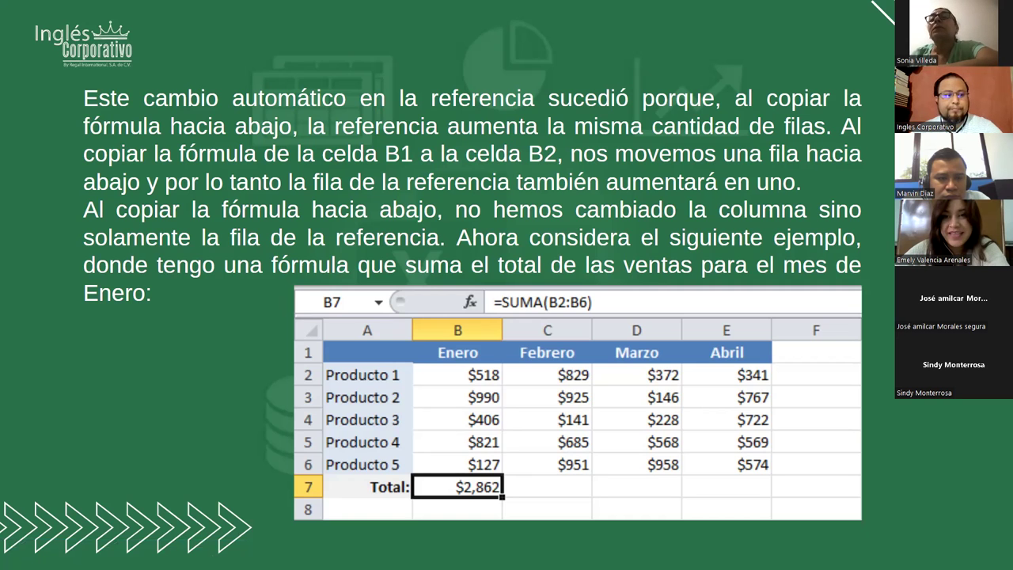
{"action": "key", "text": "Right"}
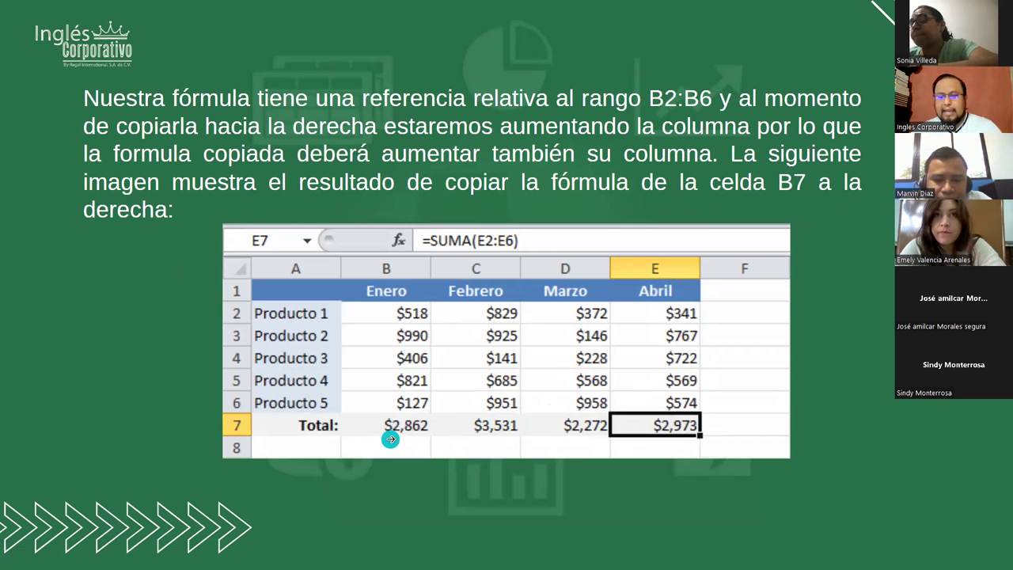
{"action": "key", "text": "Left"}
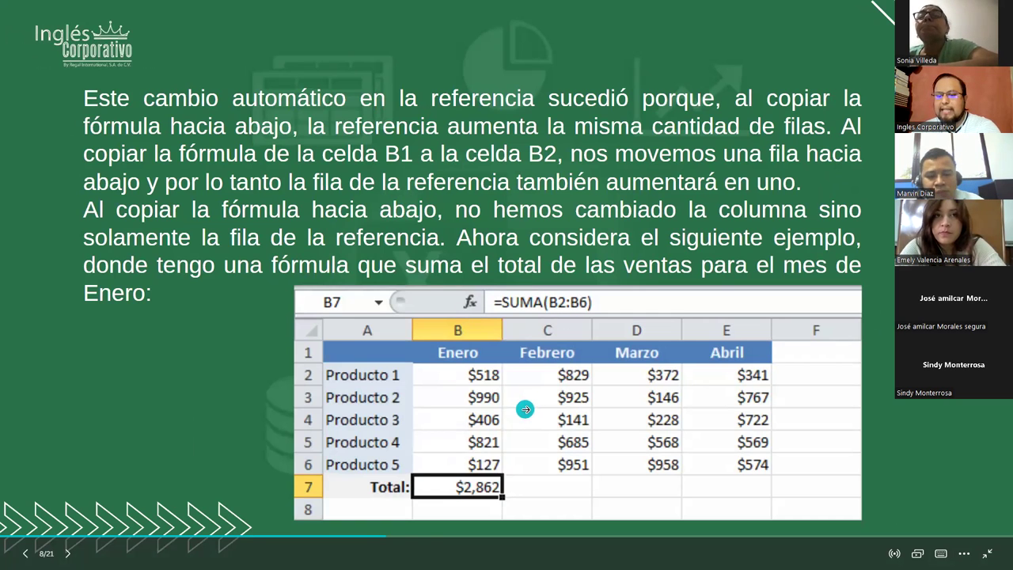
{"action": "key", "text": "Right"}
{"action": "key", "text": "Right"}
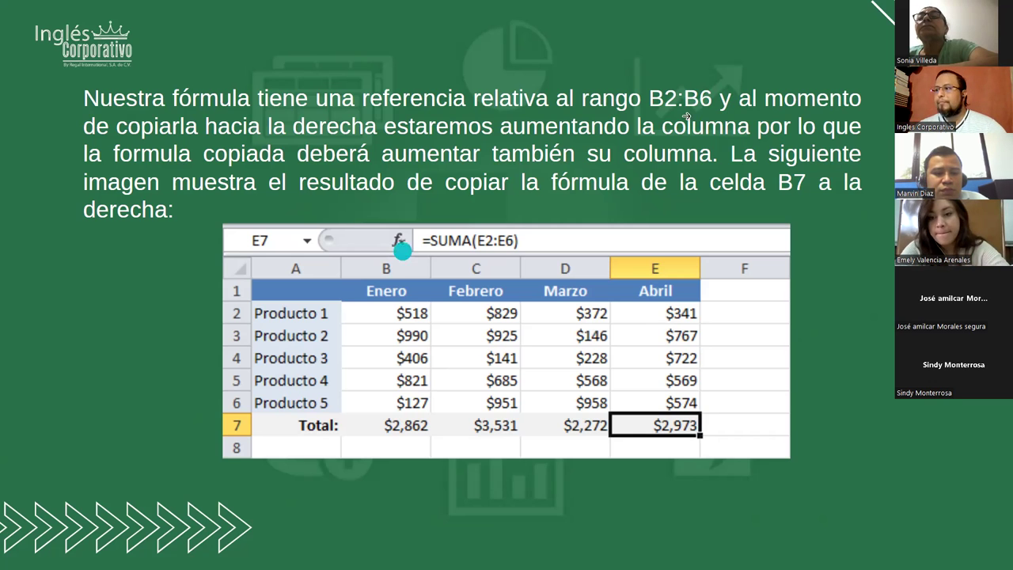
{"action": "key", "text": "Right"}
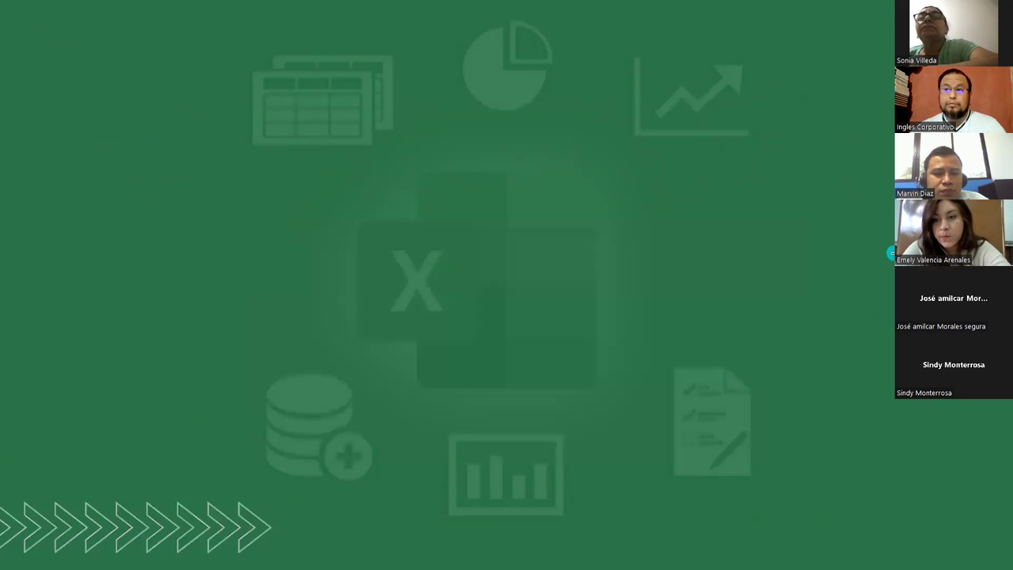
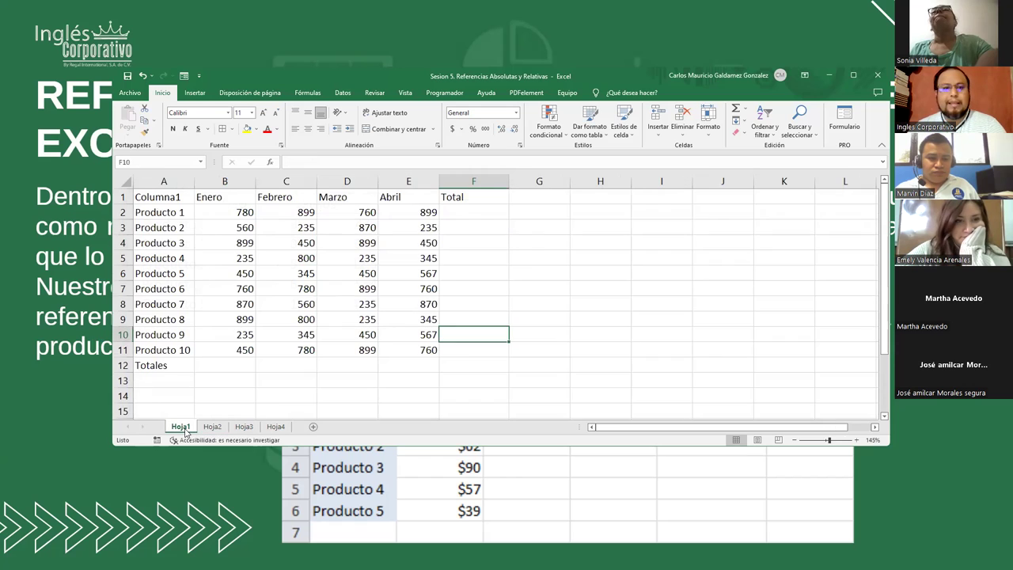
Step: Open the sheet Hoja2, examine the Pesos formula in cell C2, and maximize the workbook window
{"action": "left_click", "coordinate": [19, 397]}
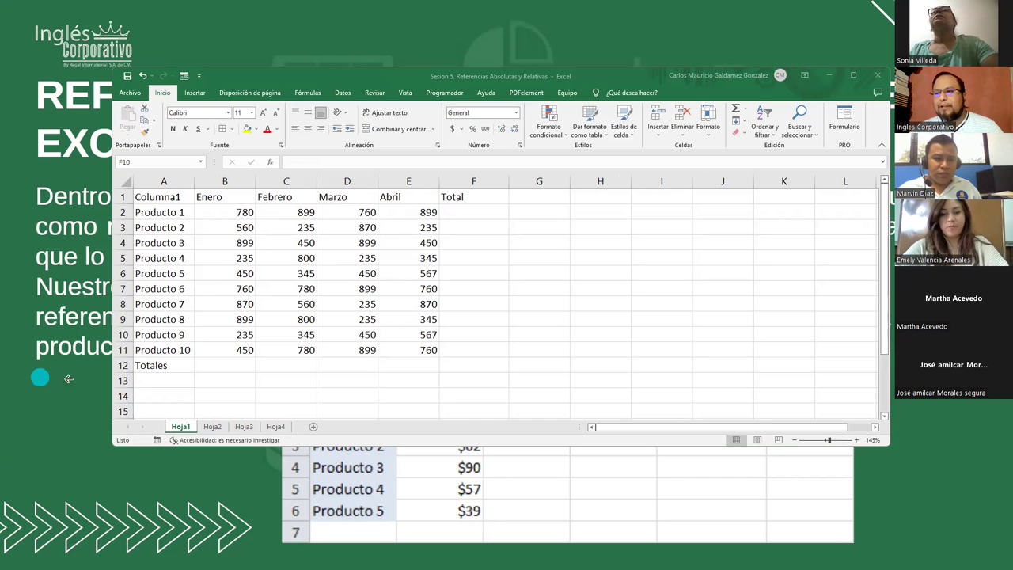
{"action": "left_click", "coordinate": [212, 428]}
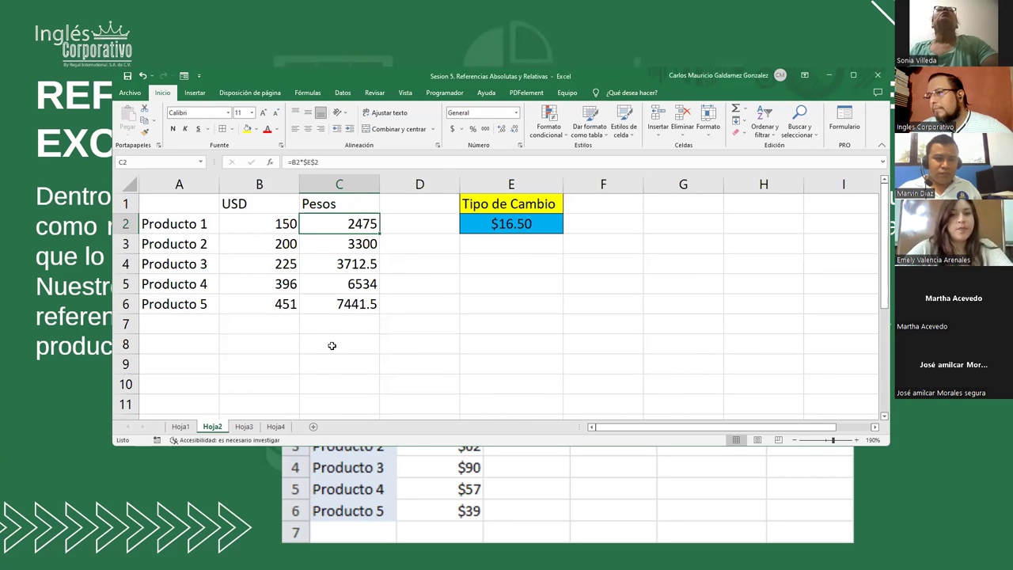
{"action": "left_click", "coordinate": [369, 351]}
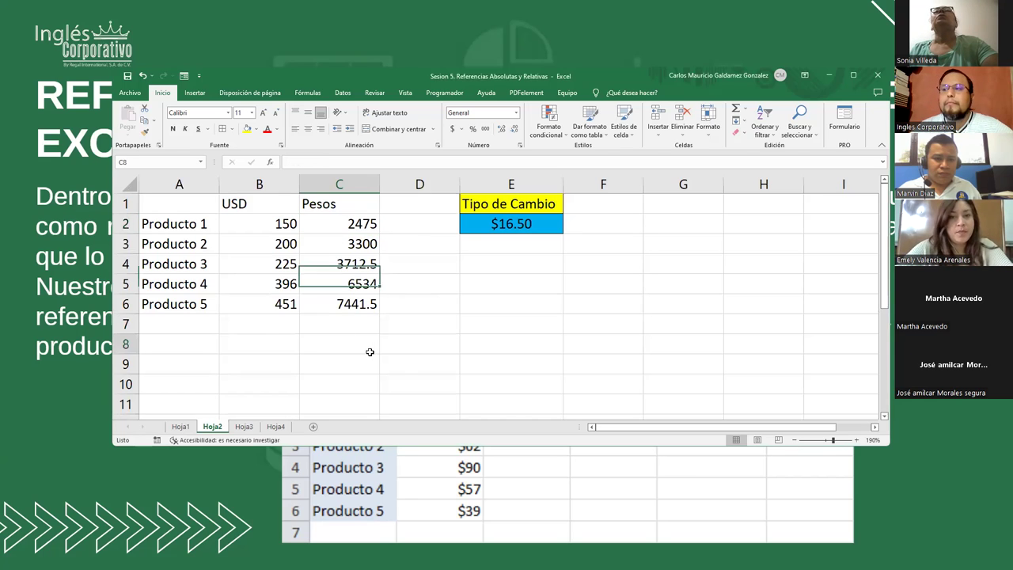
{"action": "left_click", "coordinate": [333, 229]}
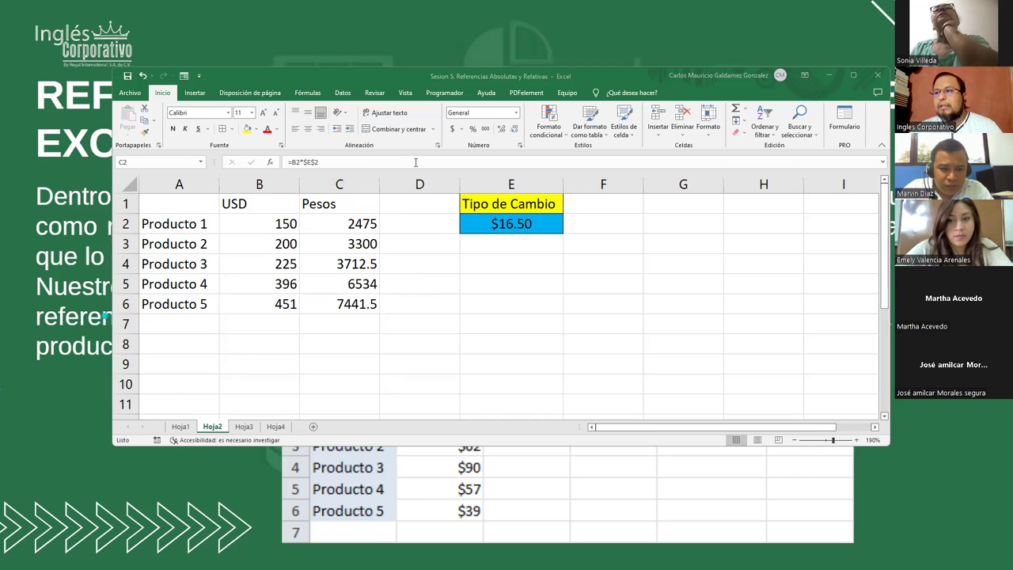
{"action": "left_click", "coordinate": [854, 75]}
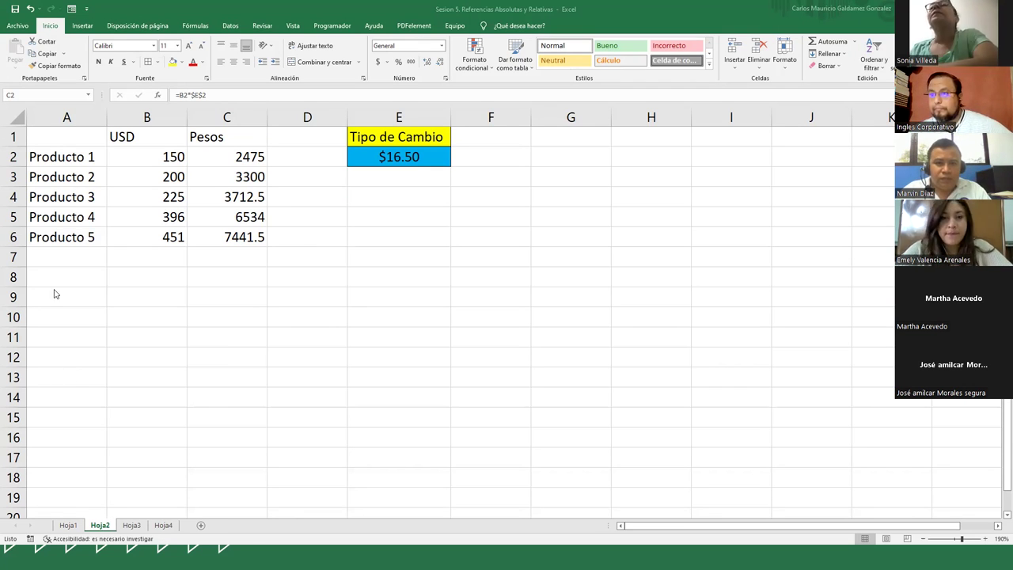
{"action": "key", "text": "F2"}
{"action": "left_click", "coordinate": [134, 303]}
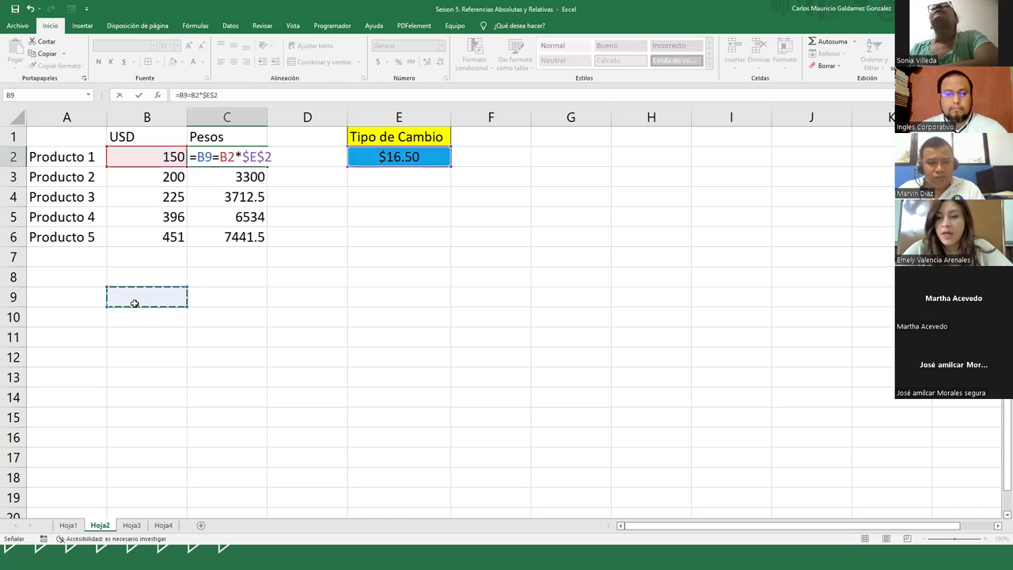
{"action": "key", "text": "Escape"}
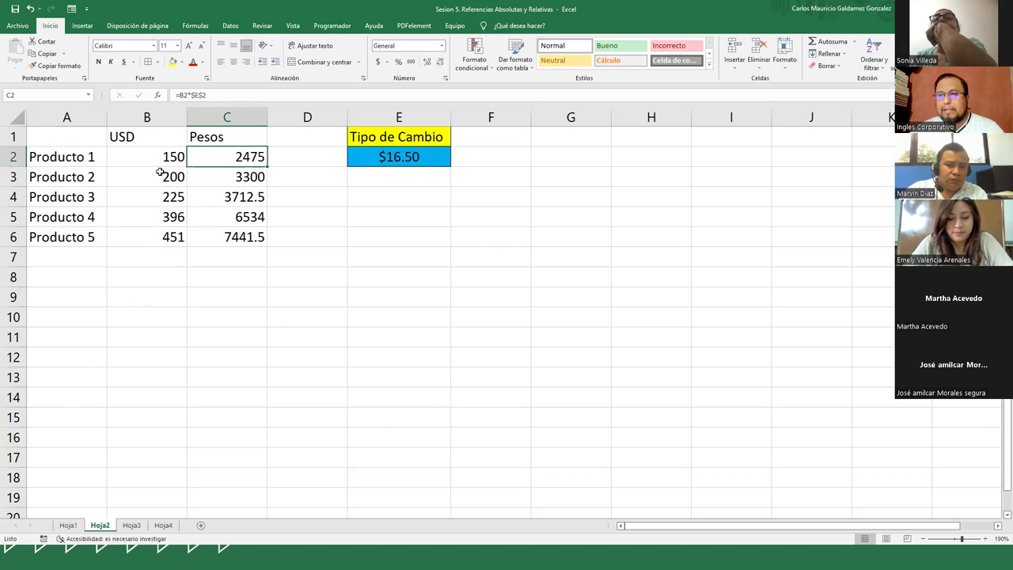
Step: Apply the accounting number format with the $ symbol to the USD prices in B2:B6
{"action": "left_click_drag", "start_coordinate": [149, 157], "coordinate": [149, 236]}
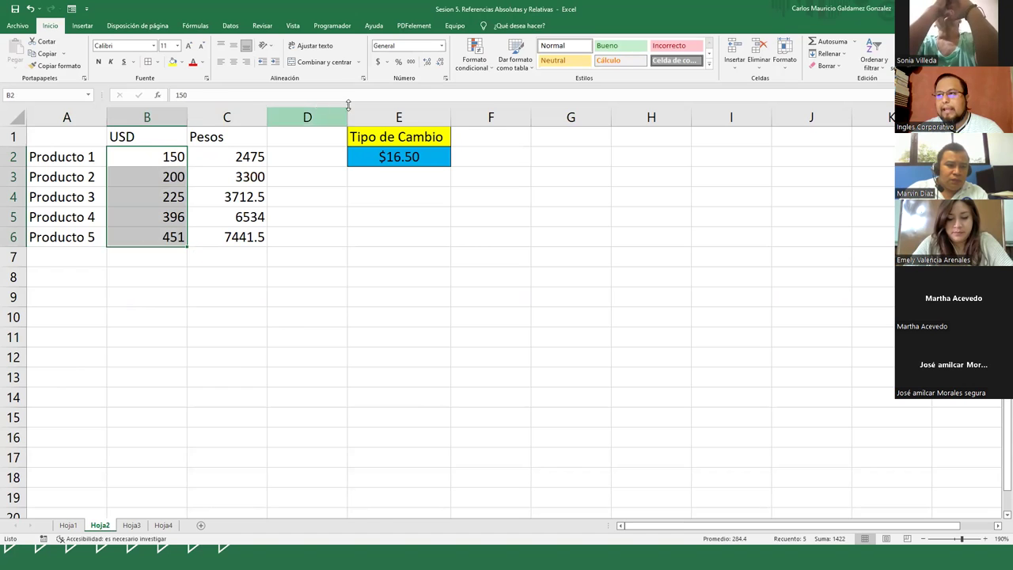
{"action": "left_click", "coordinate": [378, 61]}
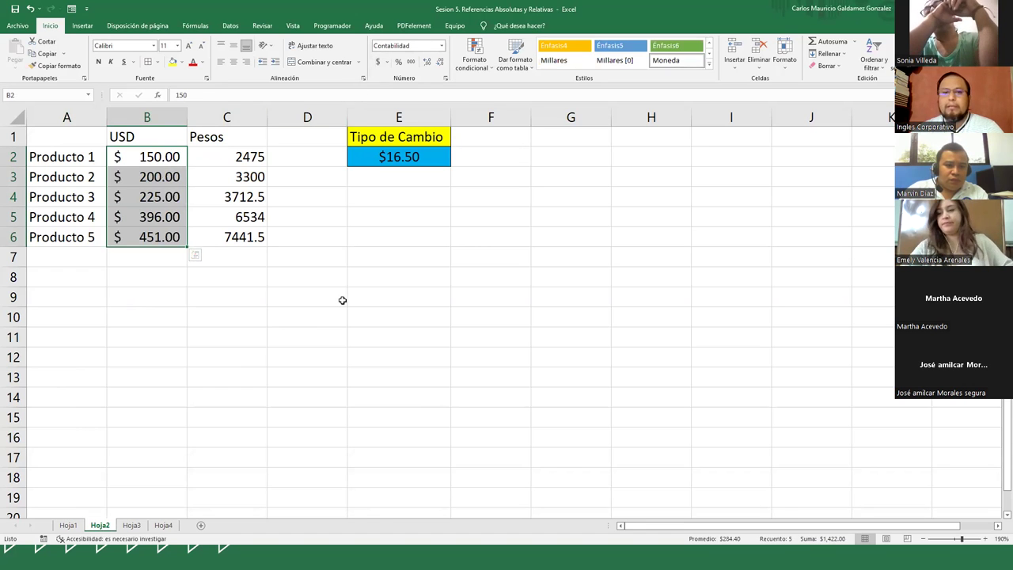
Step: Format the Pesos amounts in C2:C6 as Contabilidad with two decimals and the symbol $ Español (México)
{"action": "left_click_drag", "start_coordinate": [228, 156], "coordinate": [235, 239]}
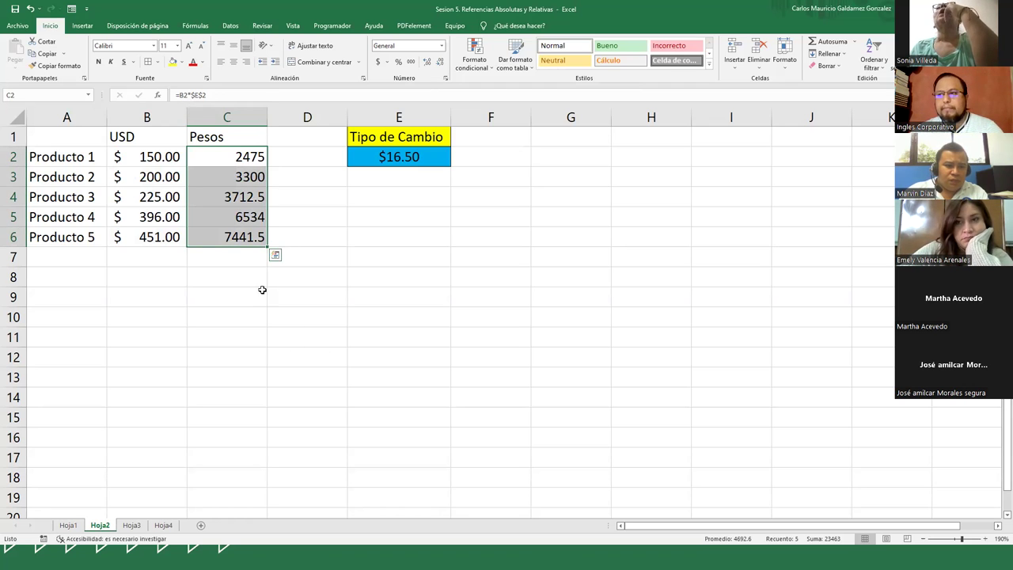
{"action": "left_click", "coordinate": [210, 234]}
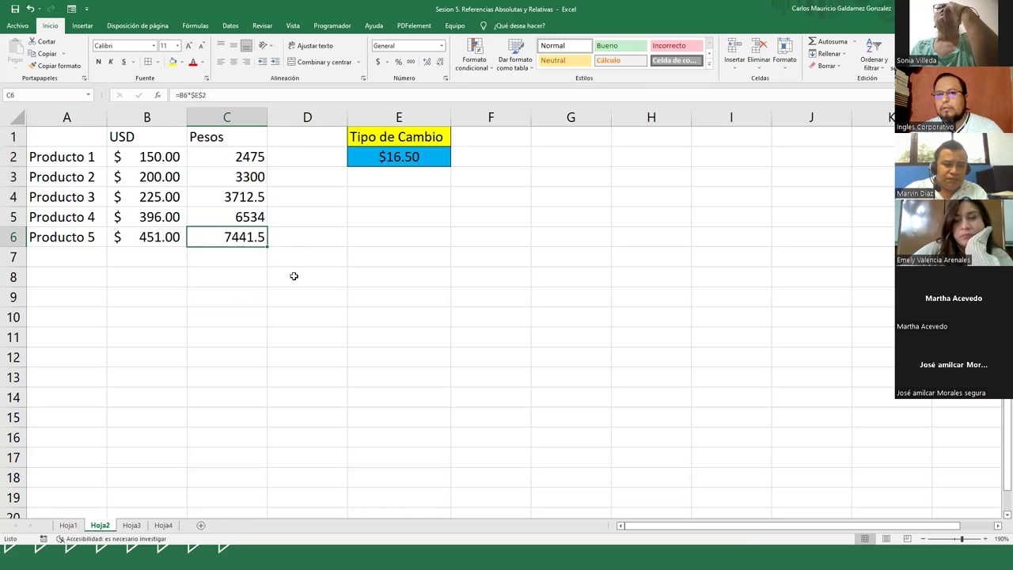
{"action": "scroll", "coordinate": [272, 286], "scroll_direction": "up", "scroll_amount": 2}
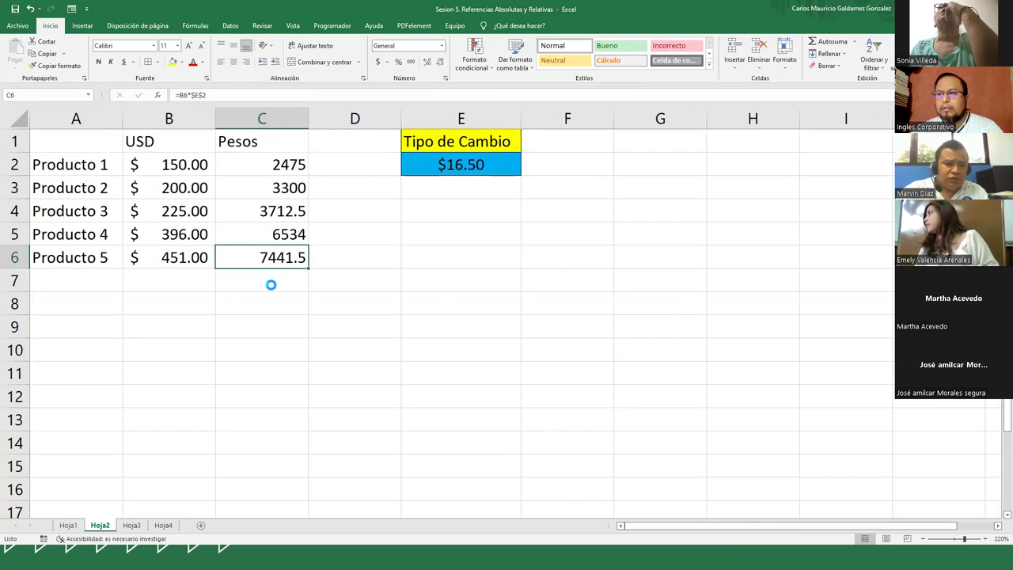
{"action": "scroll", "coordinate": [270, 284], "scroll_direction": "up", "scroll_amount": 1}
{"action": "scroll", "coordinate": [269, 284], "scroll_direction": "down", "scroll_amount": 1}
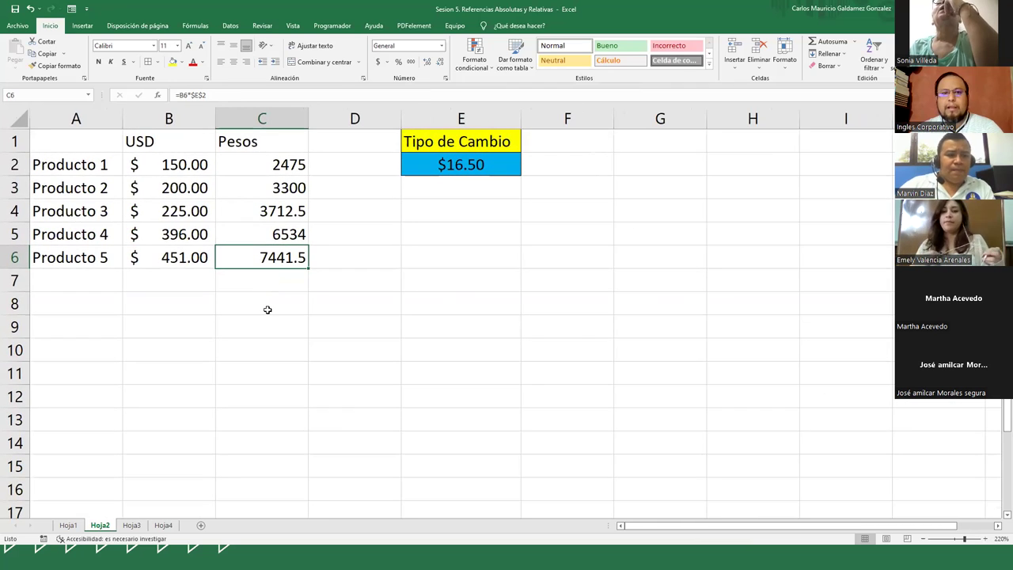
{"action": "scroll", "coordinate": [272, 300], "scroll_direction": "down", "scroll_amount": 3}
{"action": "scroll", "coordinate": [289, 295], "scroll_direction": "up", "scroll_amount": 3}
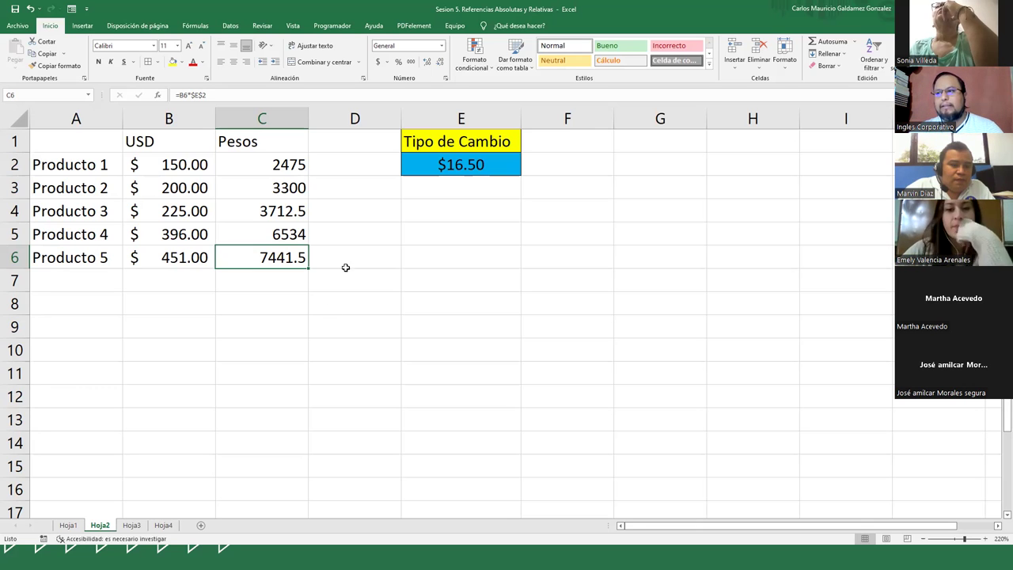
{"action": "left_click_drag", "start_coordinate": [258, 162], "coordinate": [267, 258]}
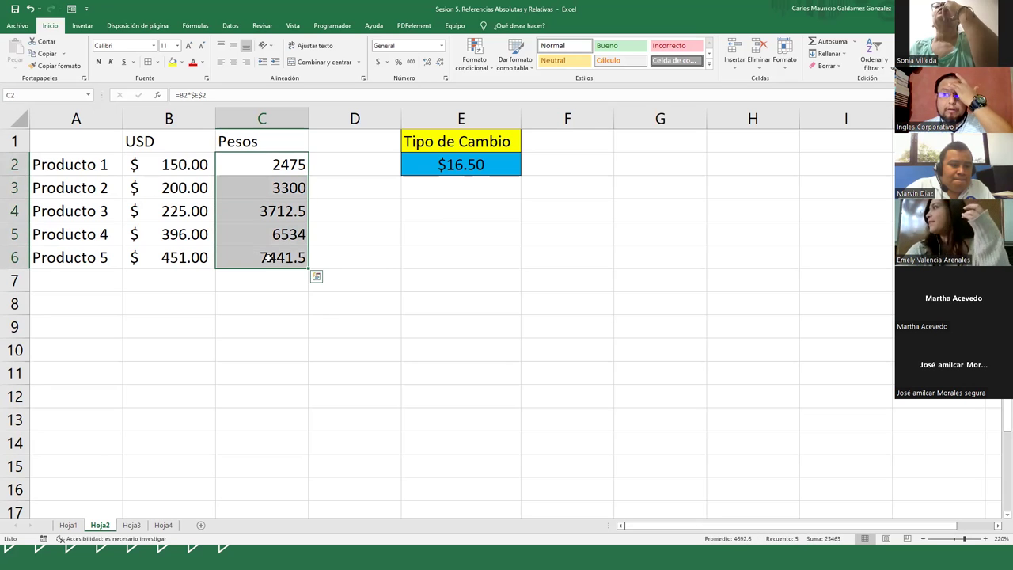
{"action": "left_click", "coordinate": [446, 80]}
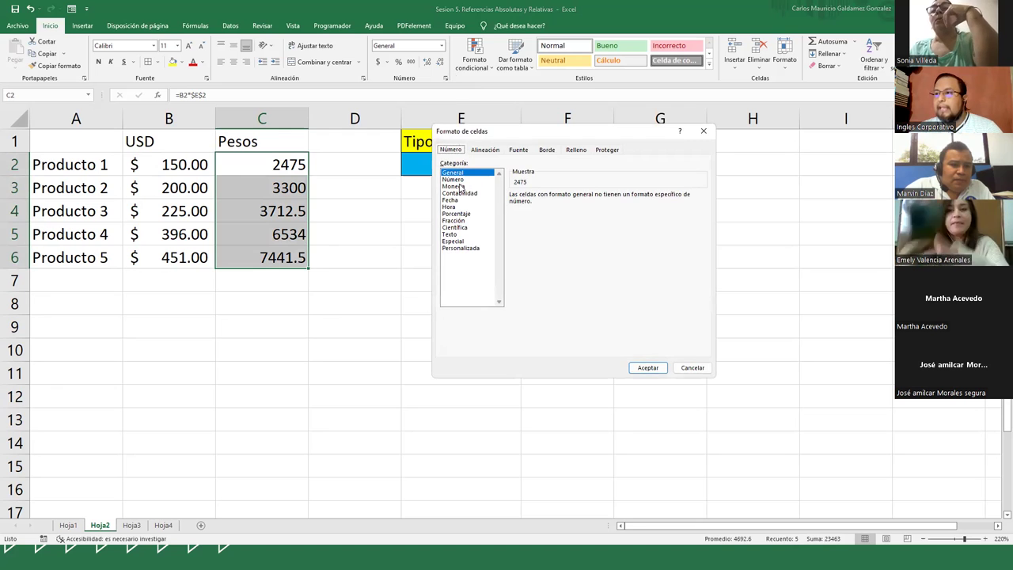
{"action": "left_click", "coordinate": [459, 188]}
{"action": "left_click", "coordinate": [460, 195]}
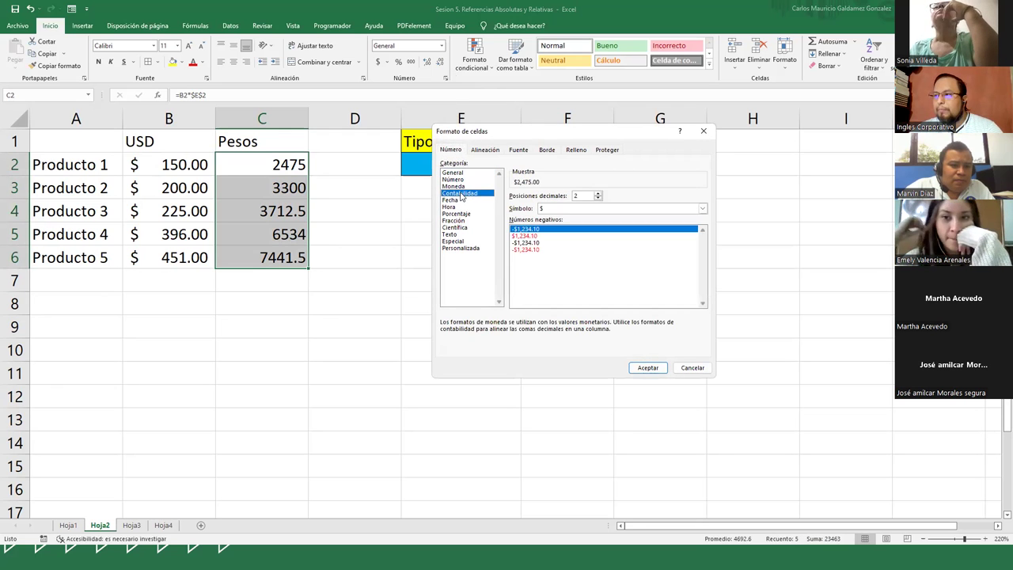
{"action": "left_click", "coordinate": [595, 210]}
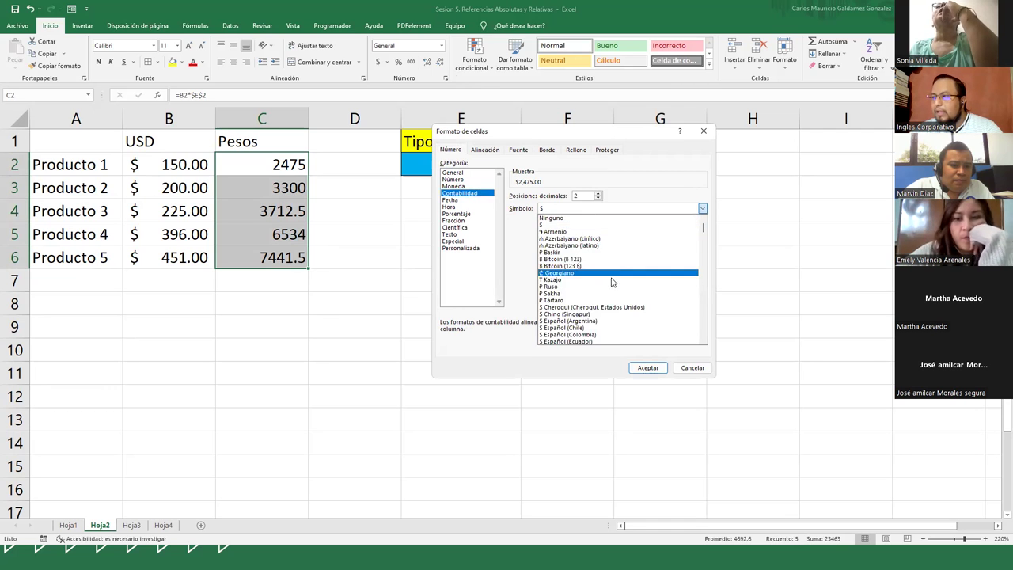
{"action": "scroll", "coordinate": [625, 289], "scroll_direction": "down", "scroll_amount": 4}
{"action": "scroll", "coordinate": [629, 294], "scroll_direction": "down", "scroll_amount": 1}
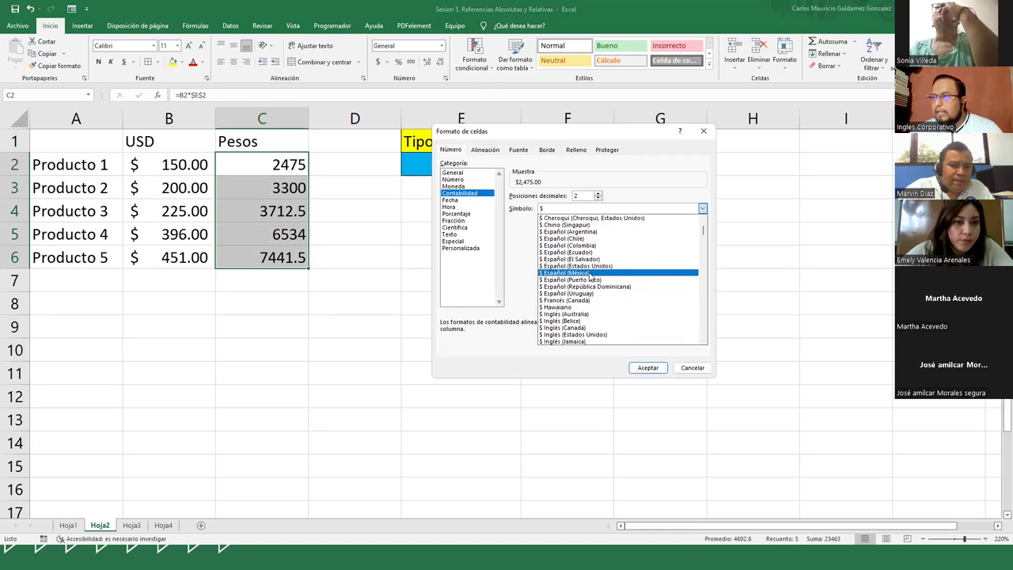
{"action": "left_click", "coordinate": [590, 276]}
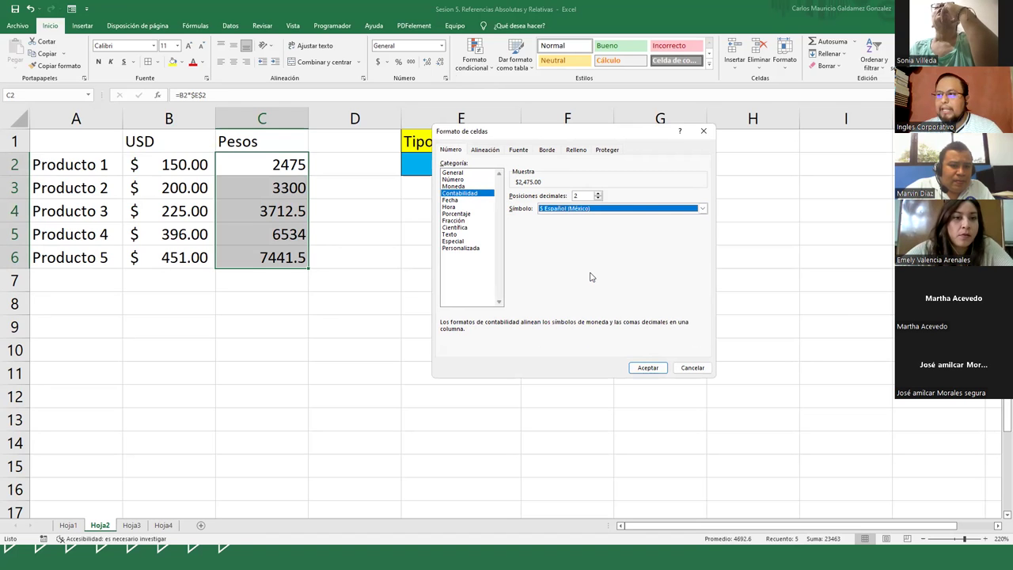
{"action": "left_click", "coordinate": [633, 365]}
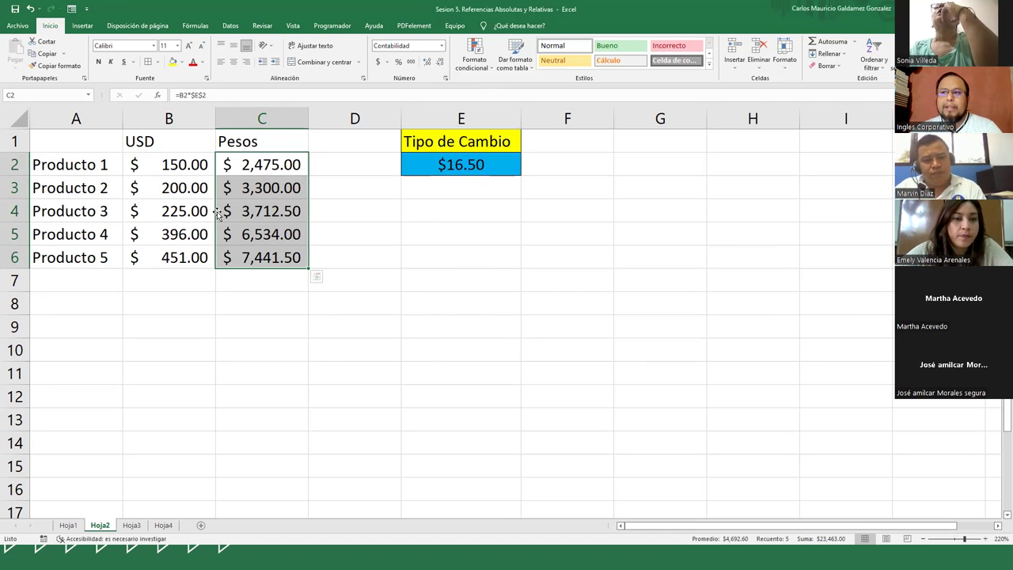
Step: Review the USD and Pesos columns and clear the Pesos formulas from C2:C6
{"action": "left_click", "coordinate": [188, 173]}
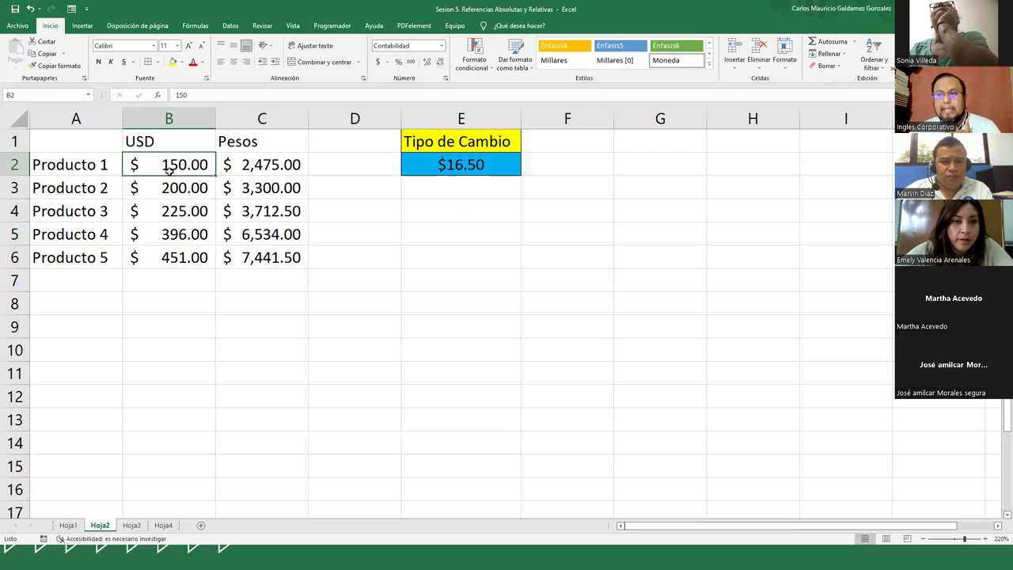
{"action": "left_click_drag", "start_coordinate": [166, 175], "coordinate": [171, 256]}
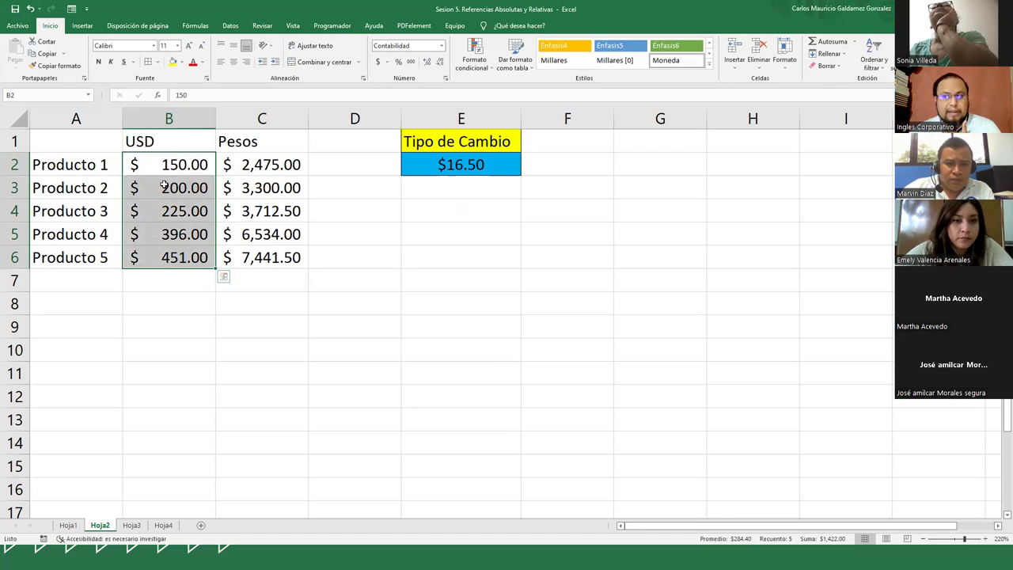
{"action": "left_click_drag", "start_coordinate": [248, 163], "coordinate": [265, 256]}
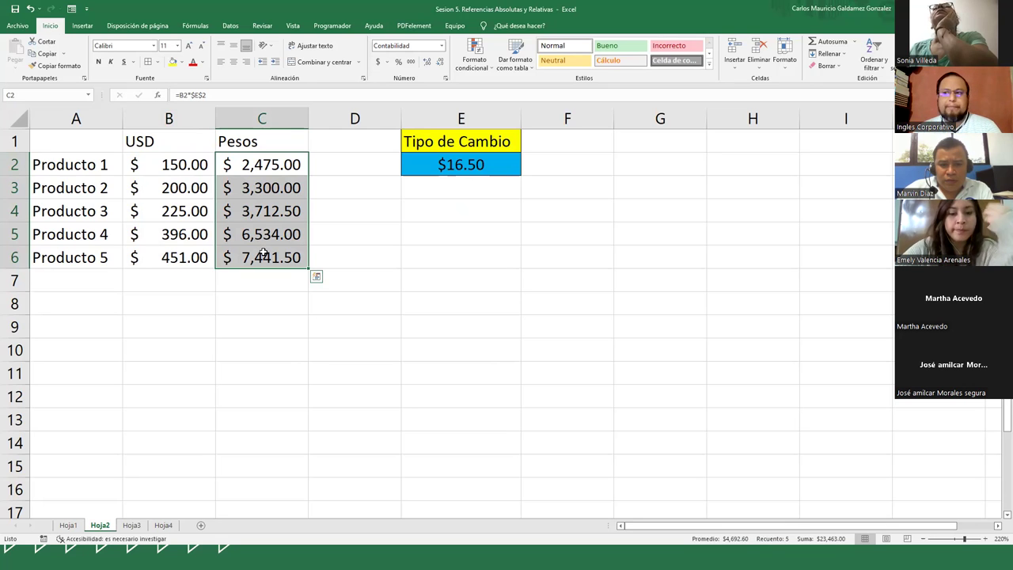
{"action": "left_click", "coordinate": [278, 164]}
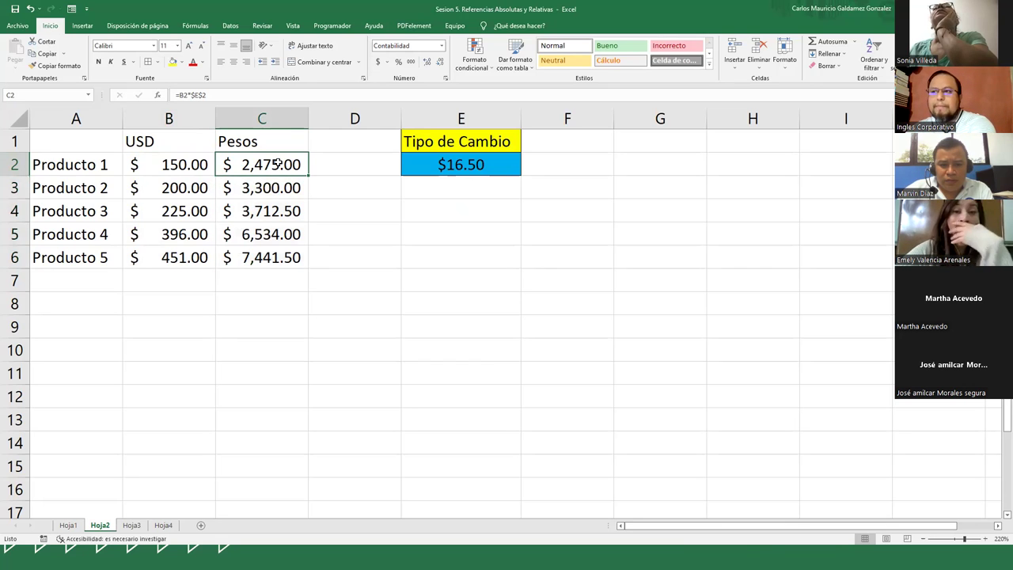
{"action": "double_click", "coordinate": [278, 163]}
{"action": "left_click", "coordinate": [283, 256]}
{"action": "left_click_drag", "start_coordinate": [258, 165], "coordinate": [260, 258]}
{"action": "key", "text": "Delete"}
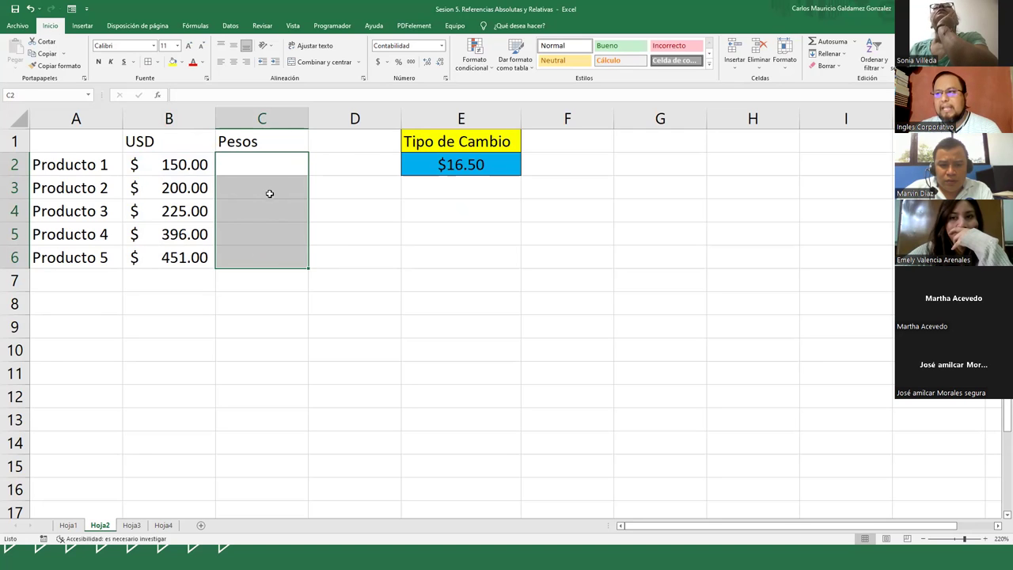
Step: Apply the accounting number format with the $ symbol to the Tipo de Cambio cells E1:E2
{"action": "left_click", "coordinate": [242, 173]}
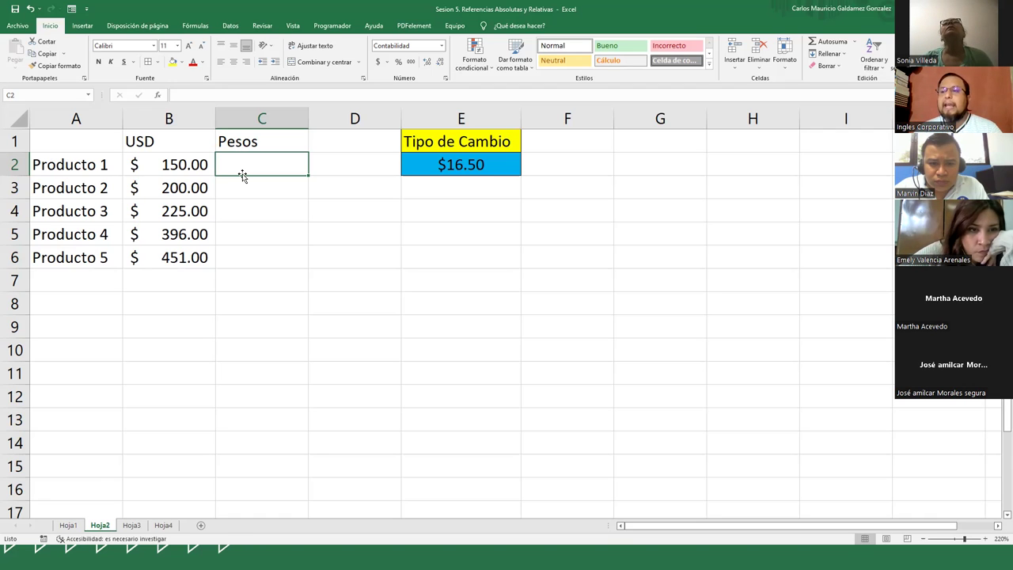
{"action": "left_click", "coordinate": [184, 162]}
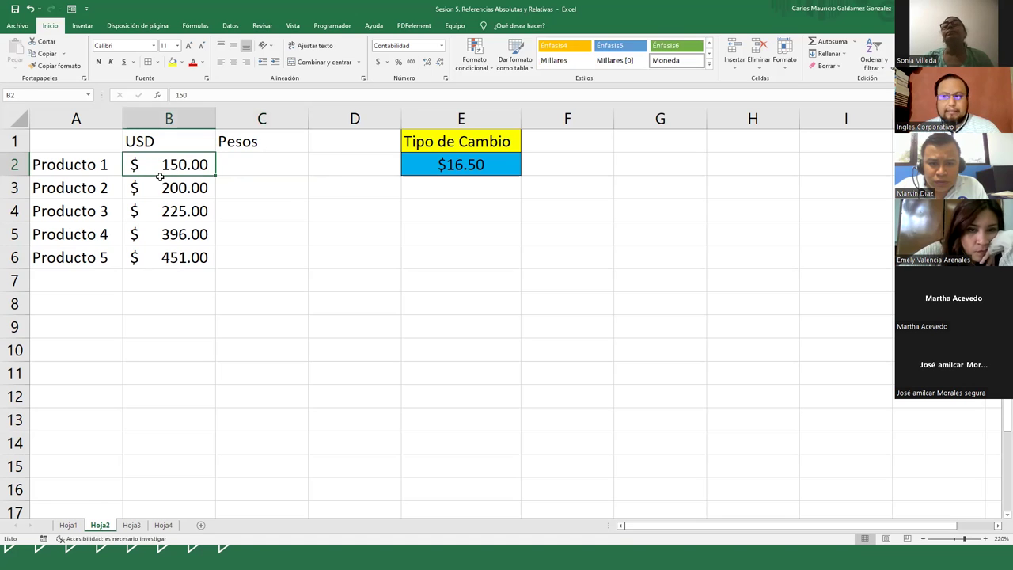
{"action": "left_click", "coordinate": [429, 167]}
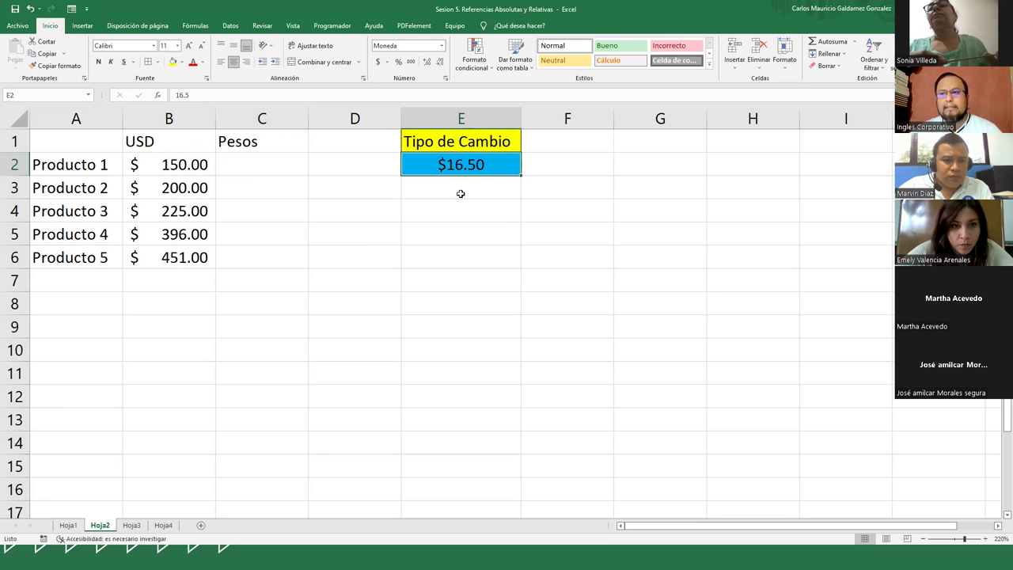
{"action": "left_click", "coordinate": [238, 163]}
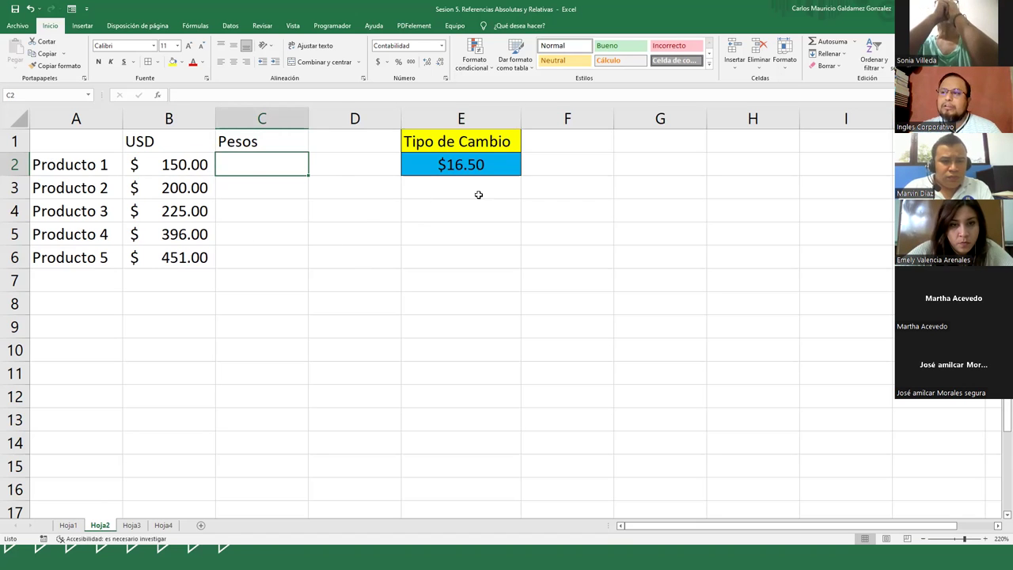
{"action": "left_click_drag", "start_coordinate": [453, 140], "coordinate": [458, 165]}
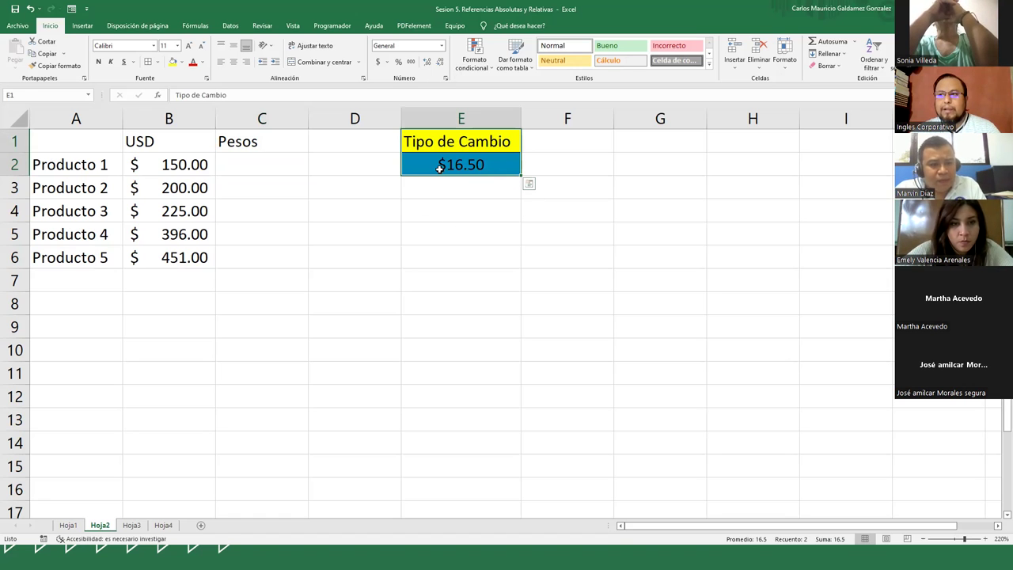
{"action": "left_click", "coordinate": [378, 62]}
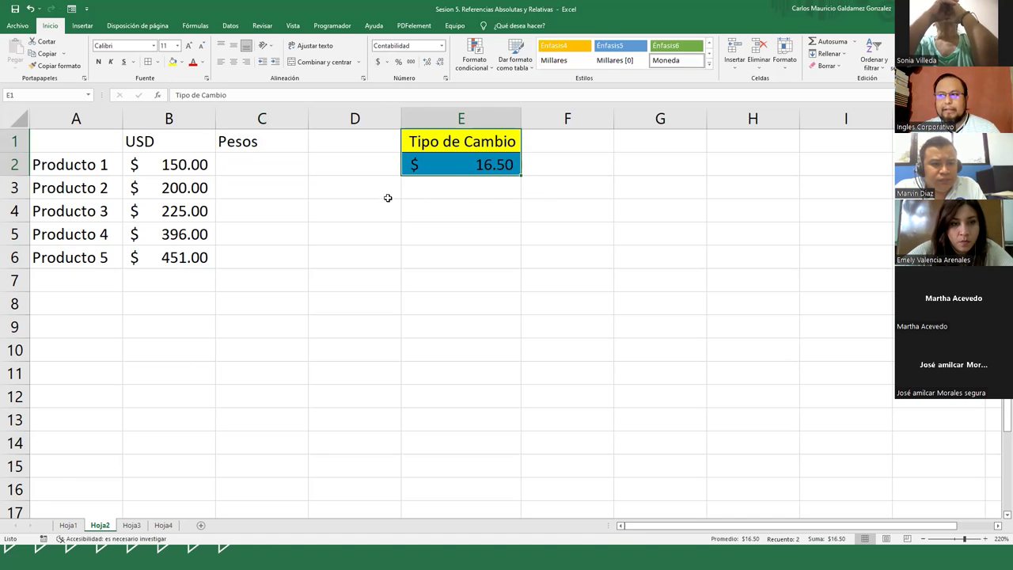
Step: Enter the formula =B2*$E$2 in C2 to convert Producto 1 to pesos with an absolute reference to the exchange rate
{"action": "left_click", "coordinate": [463, 166]}
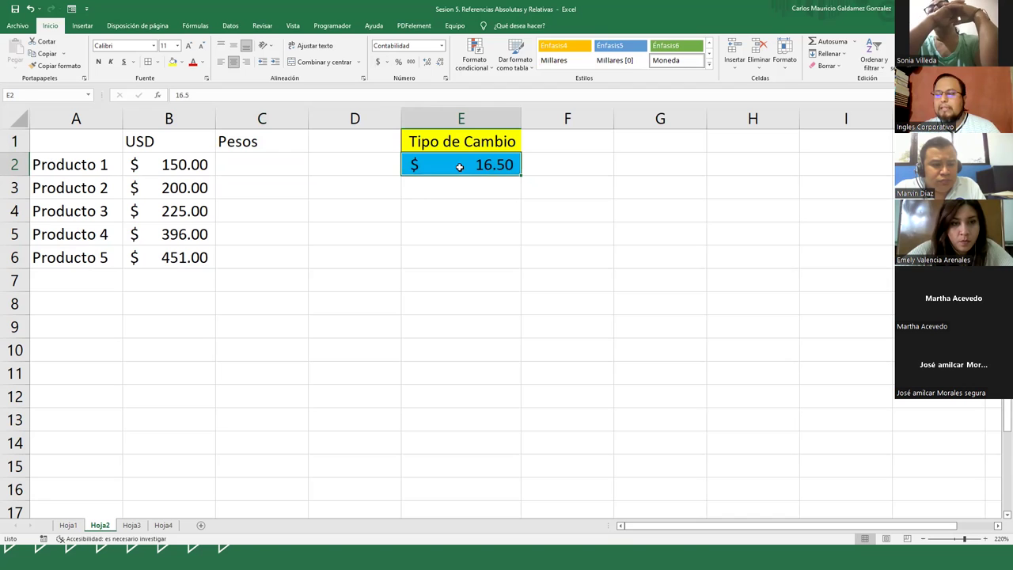
{"action": "left_click", "coordinate": [160, 163]}
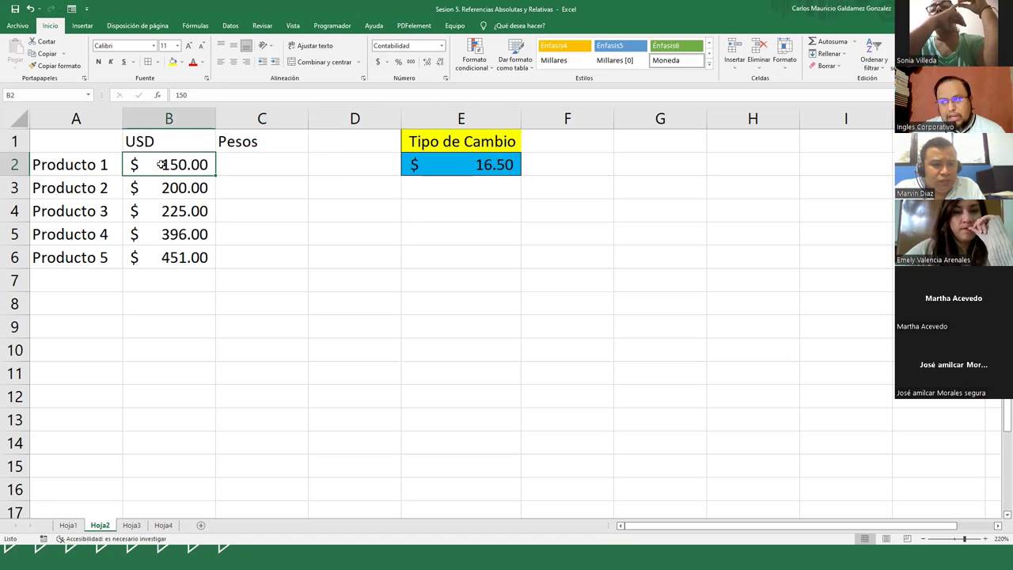
{"action": "left_click", "coordinate": [475, 164]}
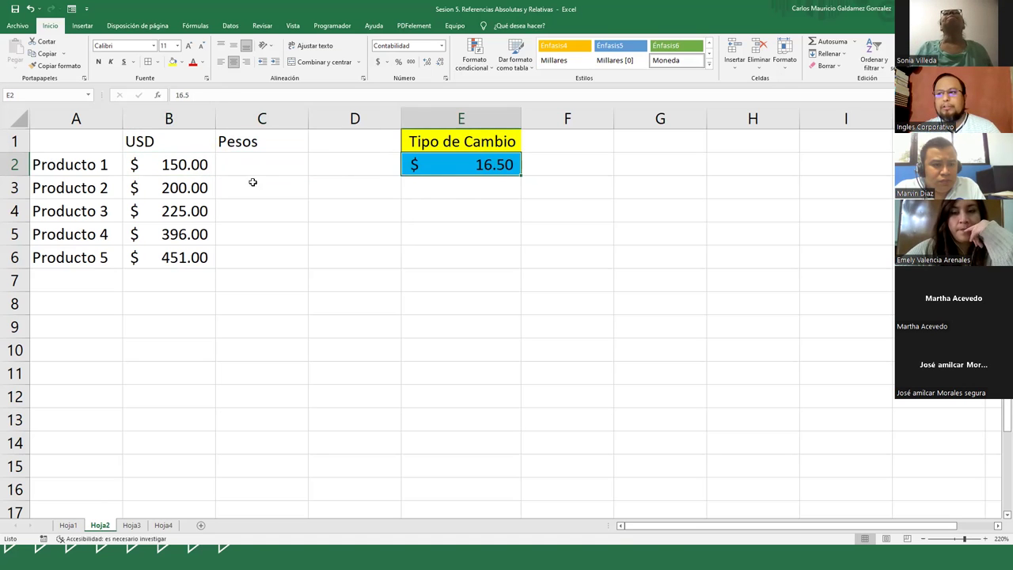
{"action": "left_click", "coordinate": [250, 164]}
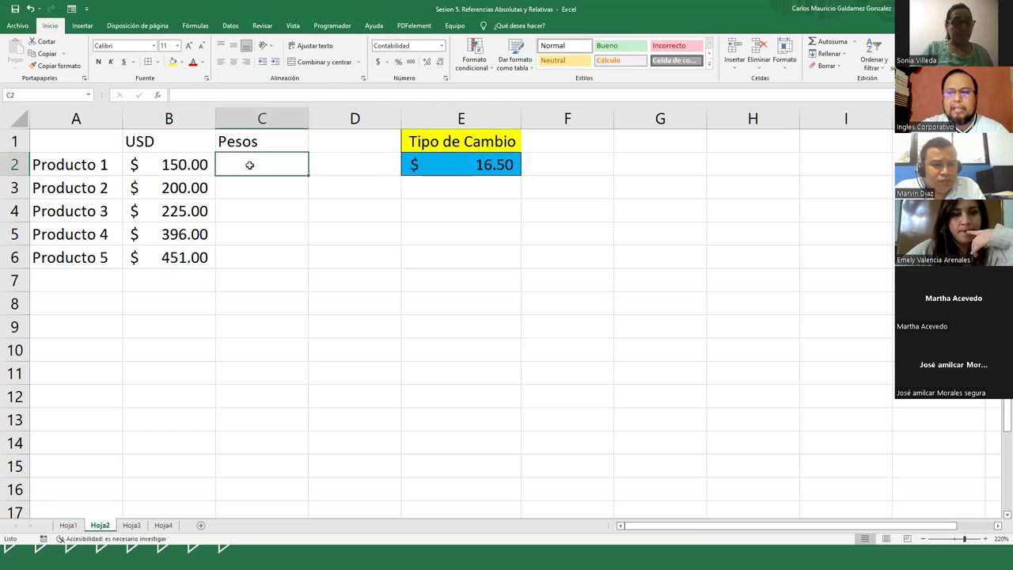
{"action": "type", "text": "="}
{"action": "key", "text": "Left"}
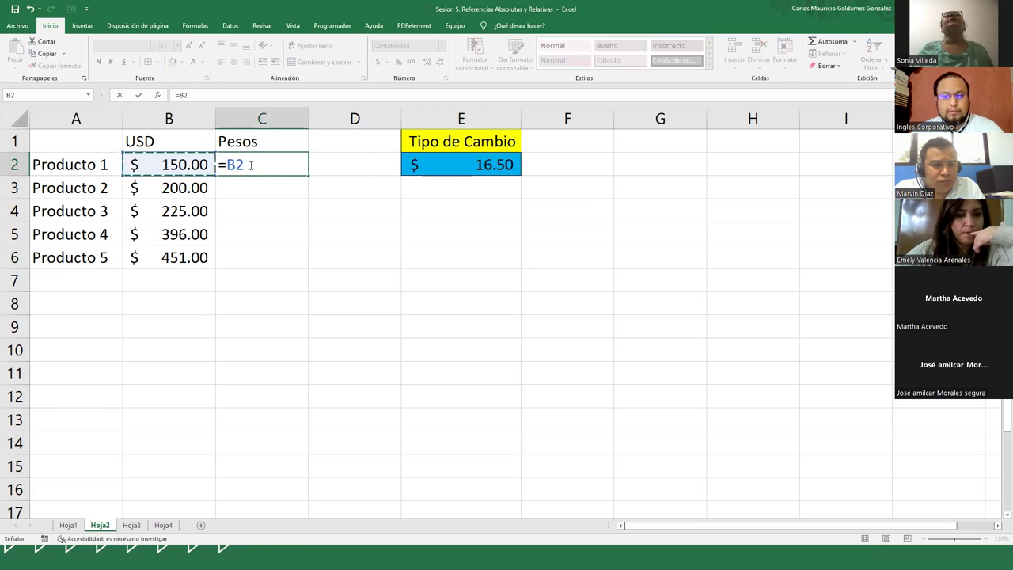
{"action": "type", "text": "*"}
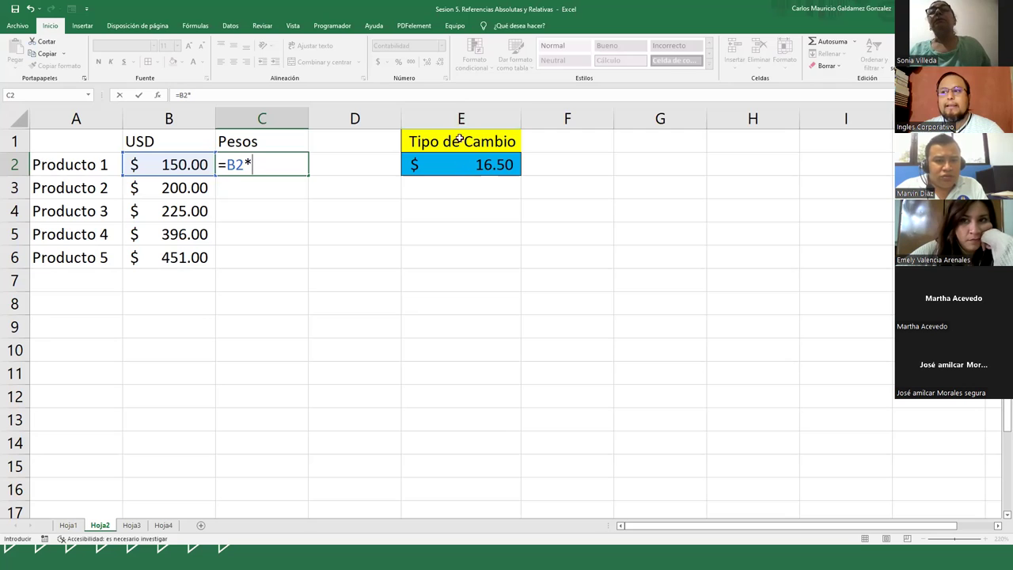
{"action": "type", "text": "E2"}
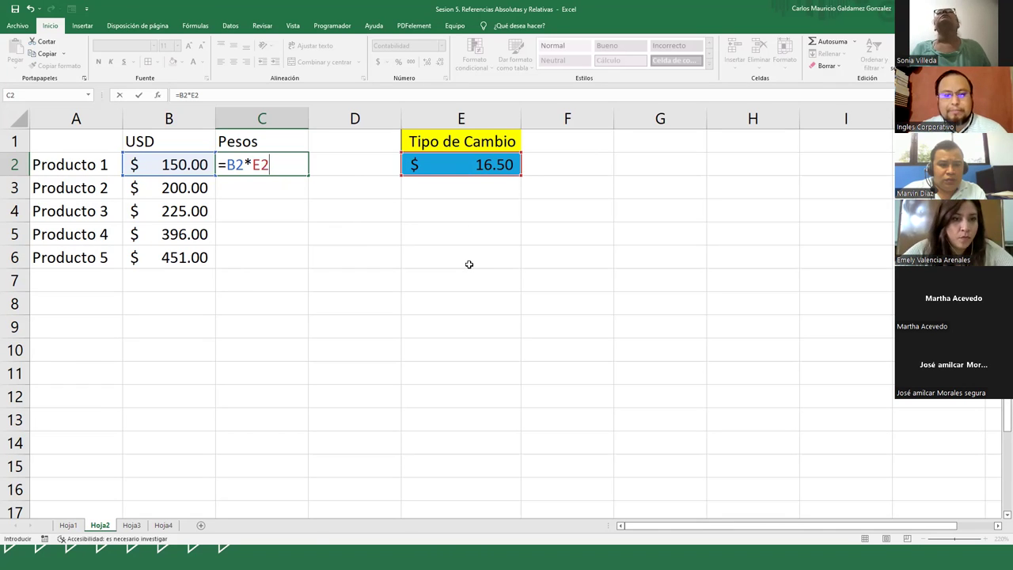
{"action": "key", "text": "F4"}
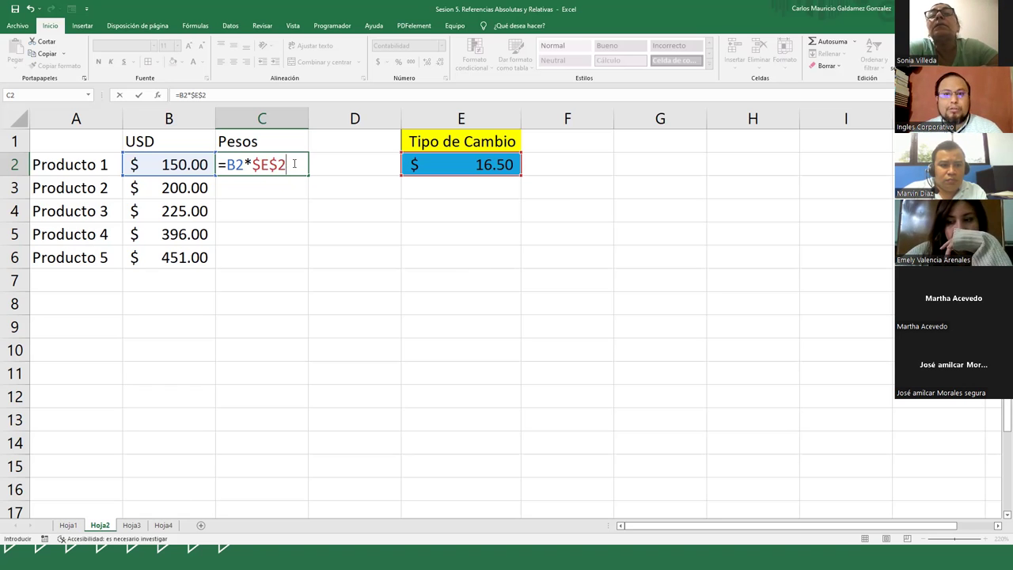
{"action": "key", "text": "Return"}
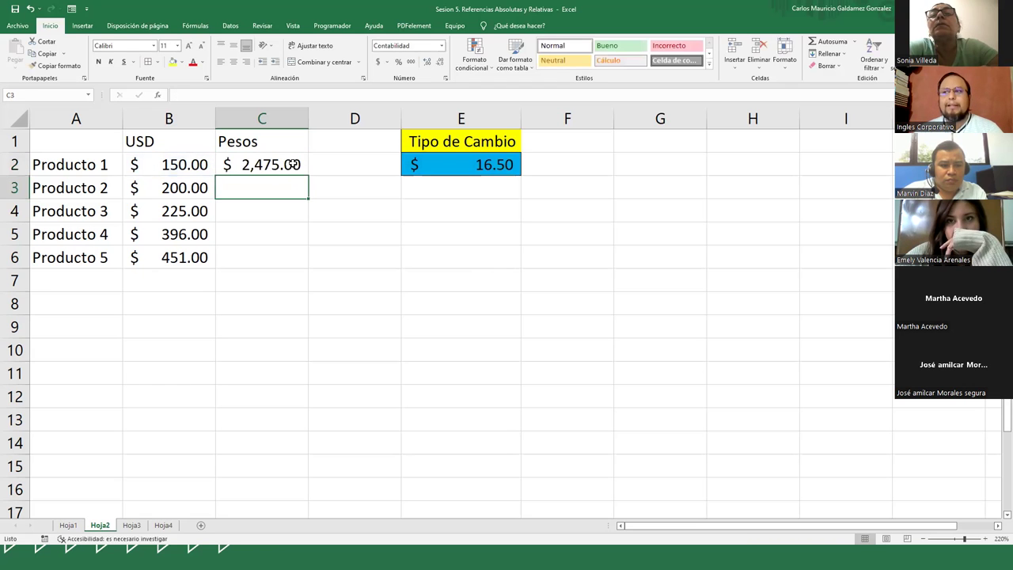
{"action": "left_click", "coordinate": [171, 164]}
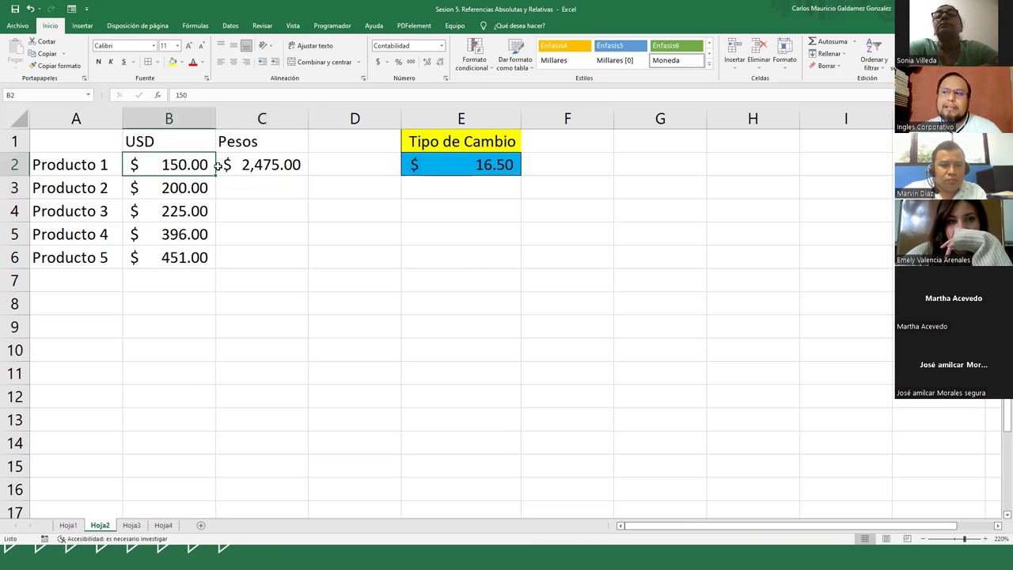
Step: Fill the C2 conversion formula down through C6 to convert the remaining products to pesos
{"action": "left_click", "coordinate": [449, 164]}
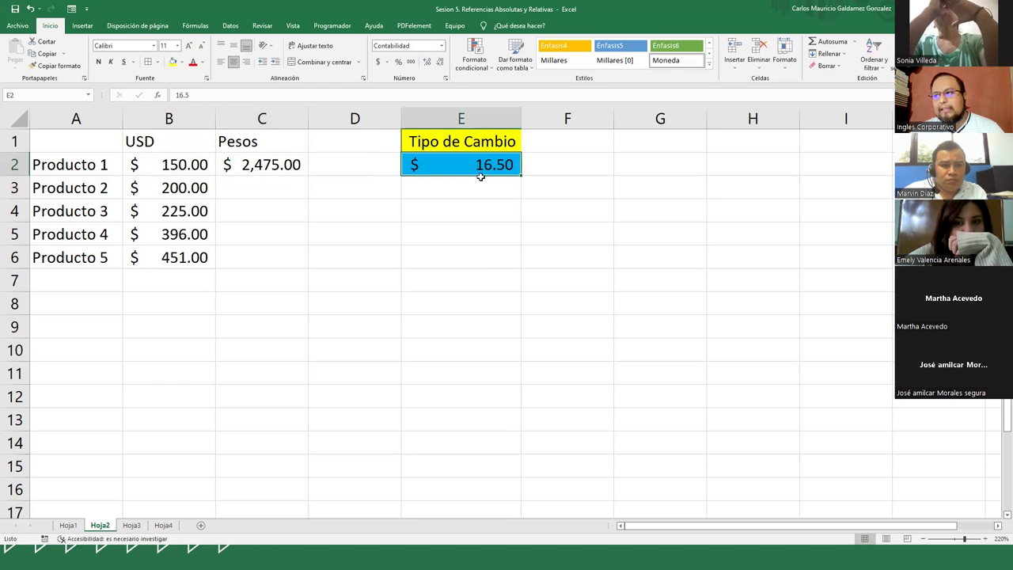
{"action": "left_click", "coordinate": [291, 167]}
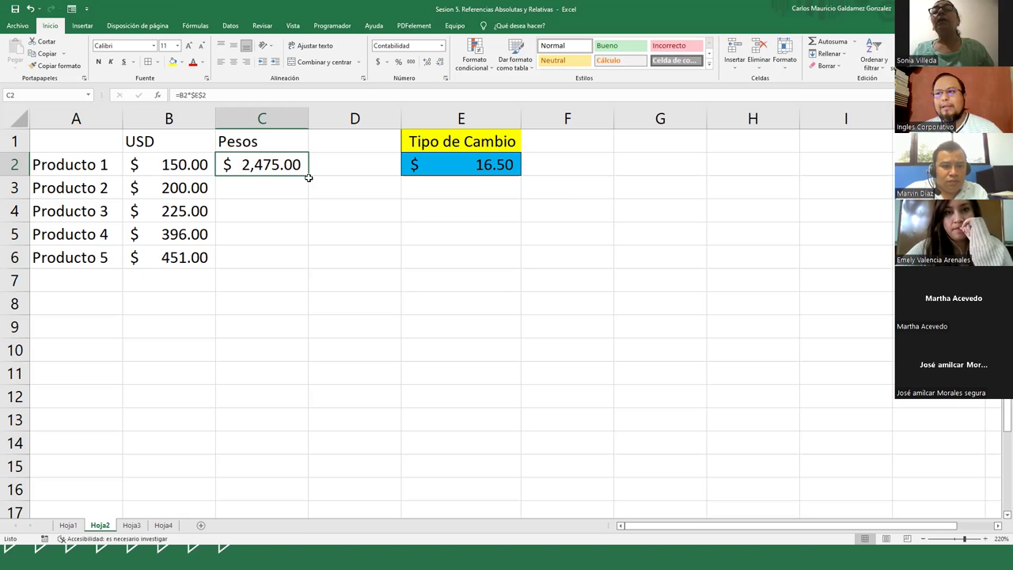
{"action": "left_click_drag", "start_coordinate": [309, 174], "coordinate": [282, 262]}
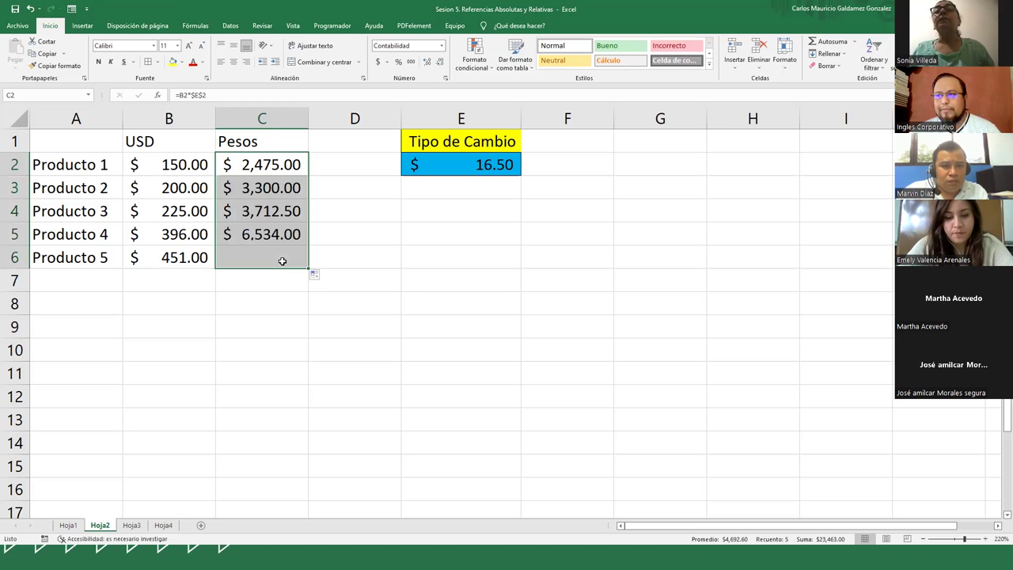
Step: Inspect the cell references used in each Pesos formula from C2 through C6 without changing them
{"action": "left_click", "coordinate": [253, 162]}
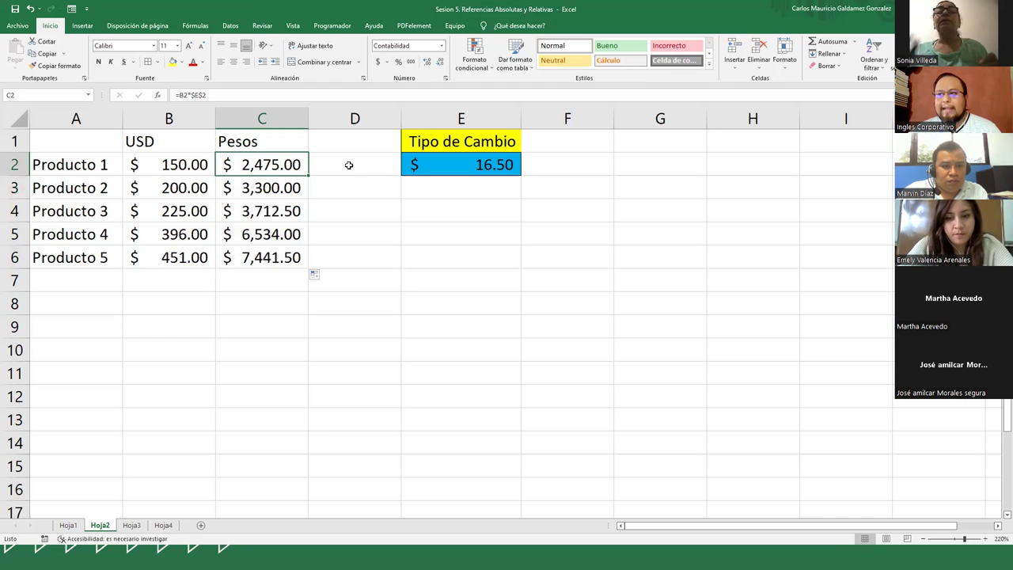
{"action": "double_click", "coordinate": [235, 155]}
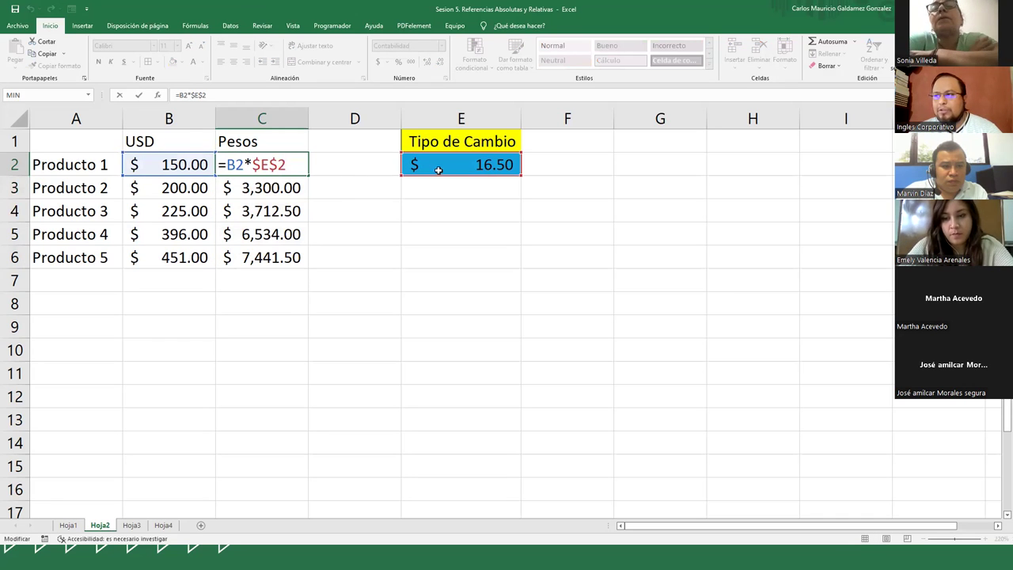
{"action": "key", "text": "Return"}
{"action": "double_click", "coordinate": [290, 186]}
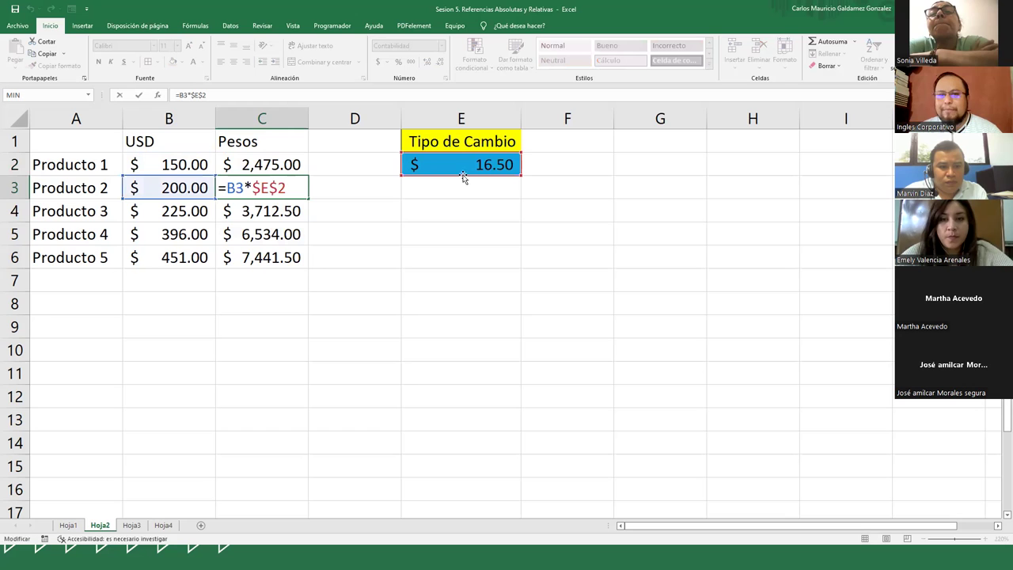
{"action": "key", "text": "Return"}
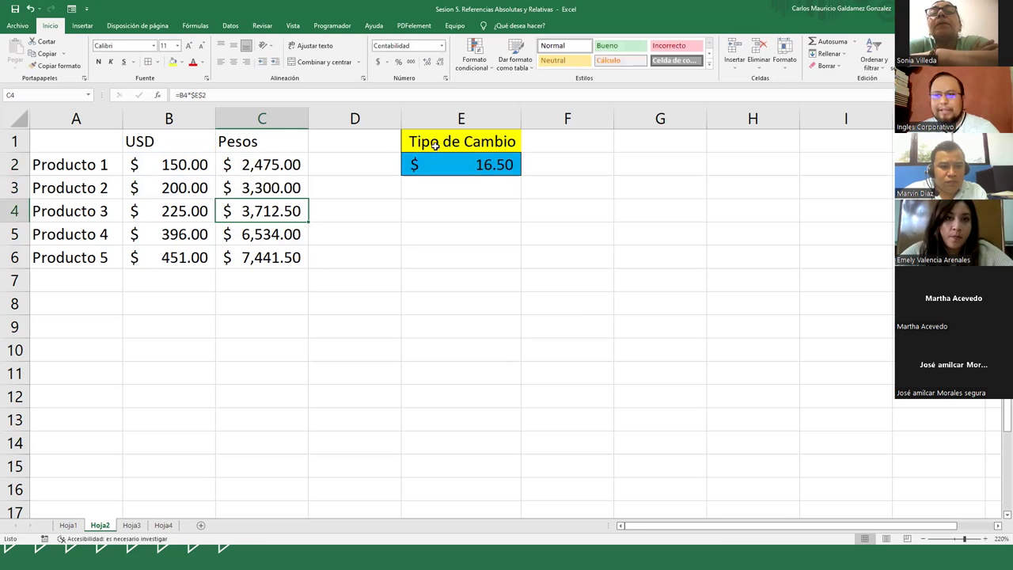
{"action": "key", "text": "F2"}
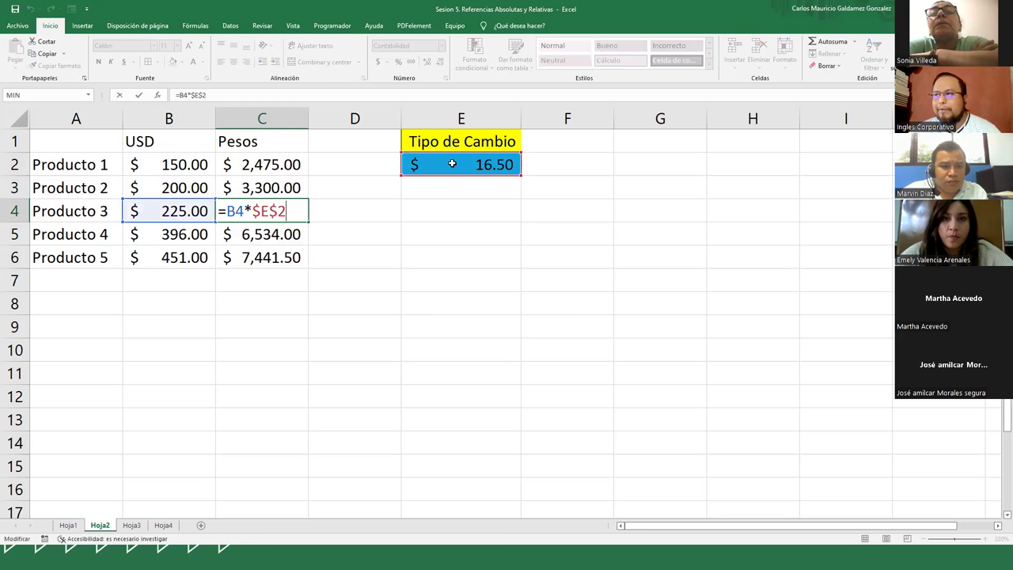
{"action": "key", "text": "Return"}
{"action": "double_click", "coordinate": [244, 233]}
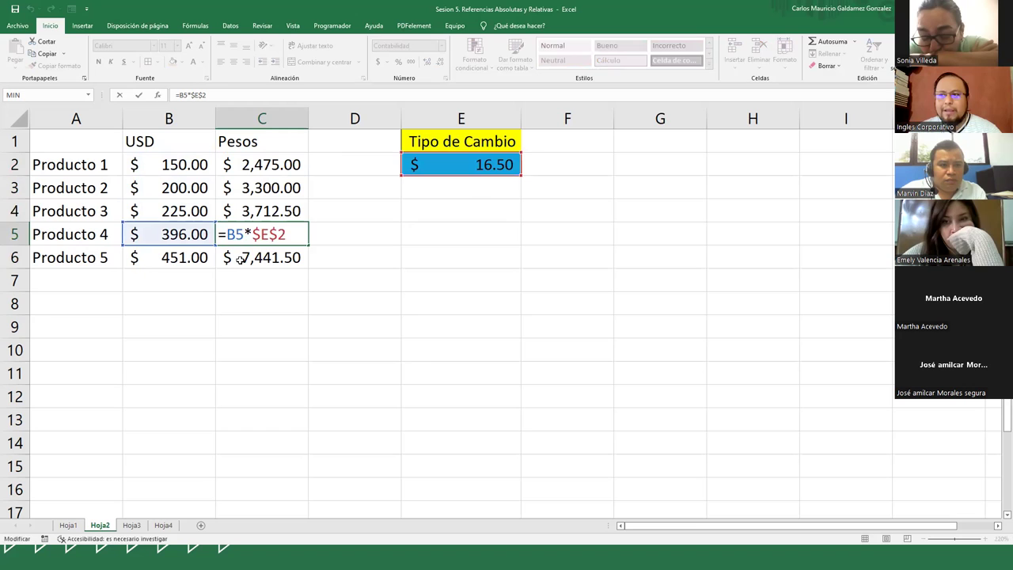
{"action": "key", "text": "Return"}
{"action": "double_click", "coordinate": [240, 256]}
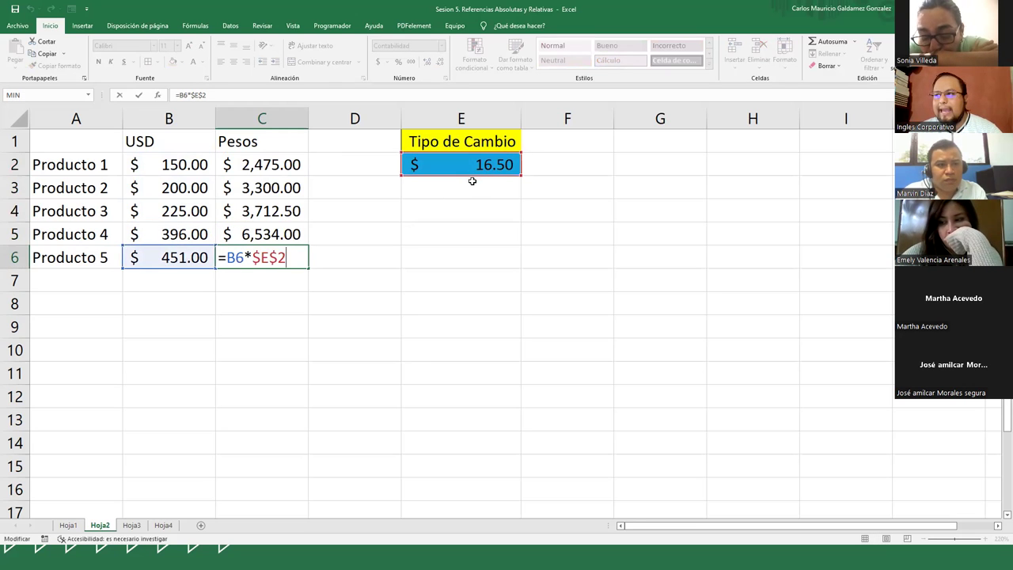
{"action": "key", "text": "Left"}
{"action": "key", "text": "Left"}
{"action": "key", "text": "Left"}
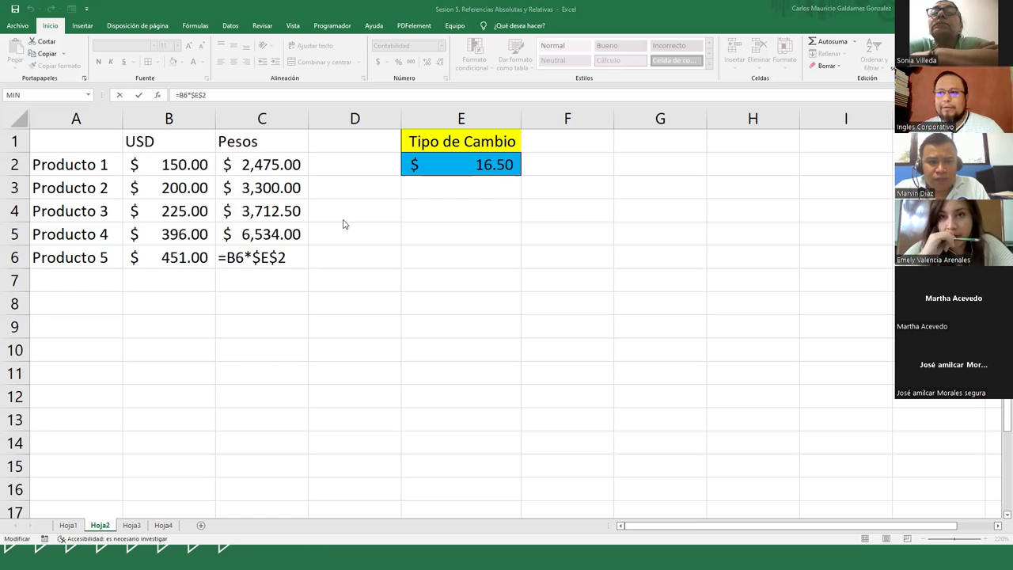
{"action": "double_click", "coordinate": [305, 248]}
{"action": "key", "text": "Escape"}
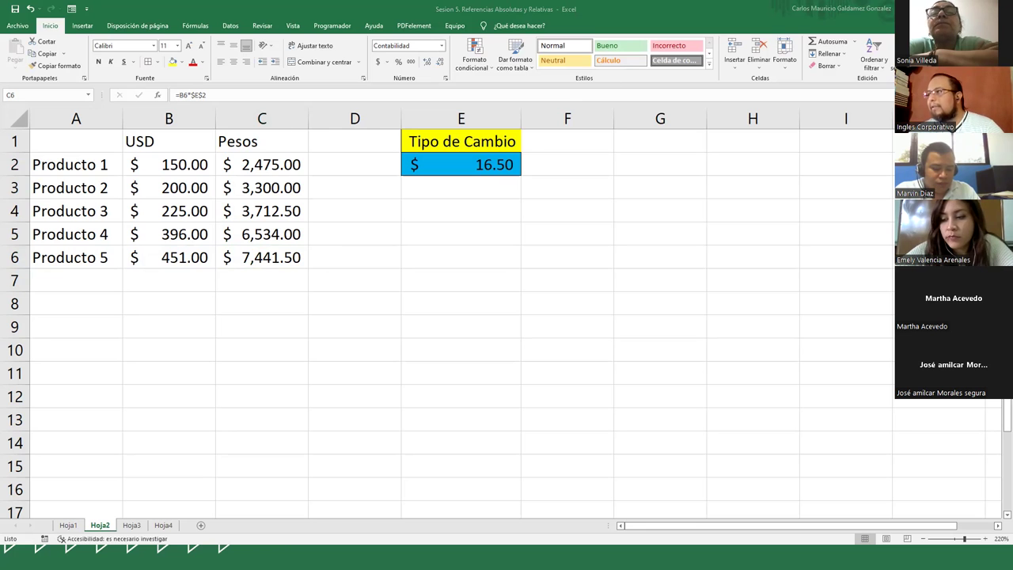
Step: Switch to the presentation, advance to the slide about the formula =B2*E2, and return to Excel
{"action": "key", "text": "alt+Tab"}
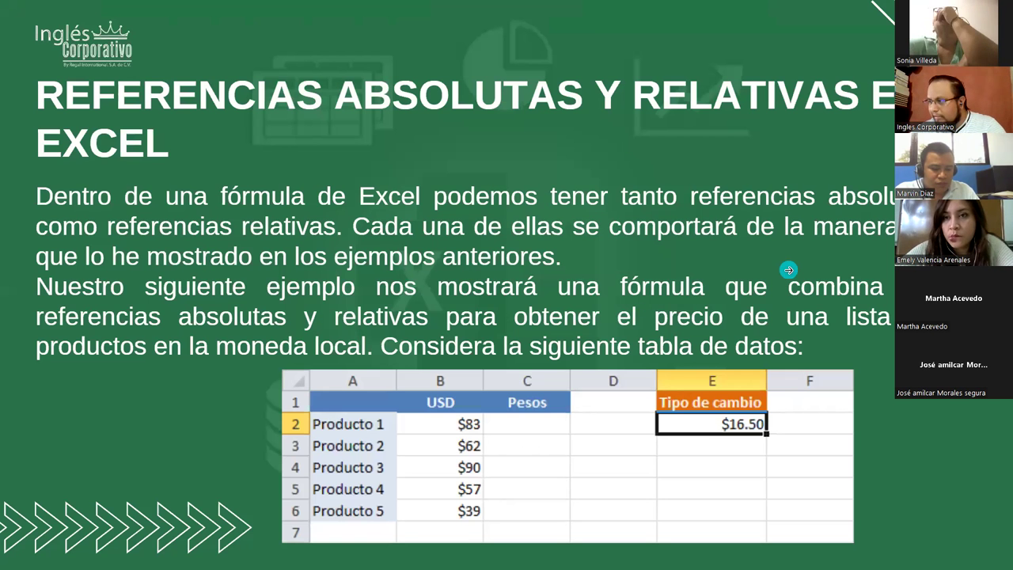
{"action": "key", "text": "Right"}
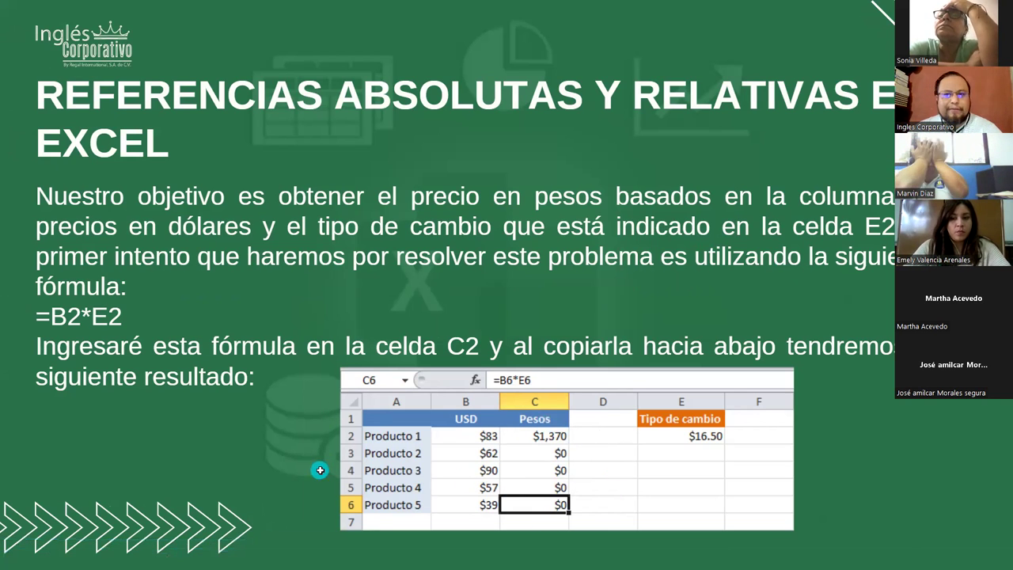
{"action": "key", "text": "alt+Tab"}
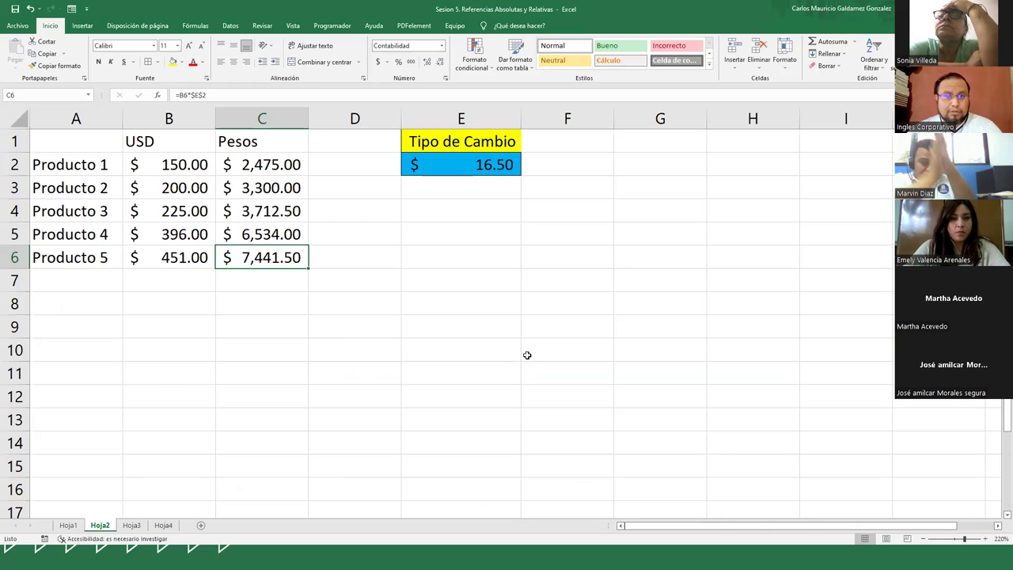
Step: Set the Tipo de Cambio in E2 to 18.68
{"action": "left_click", "coordinate": [485, 164]}
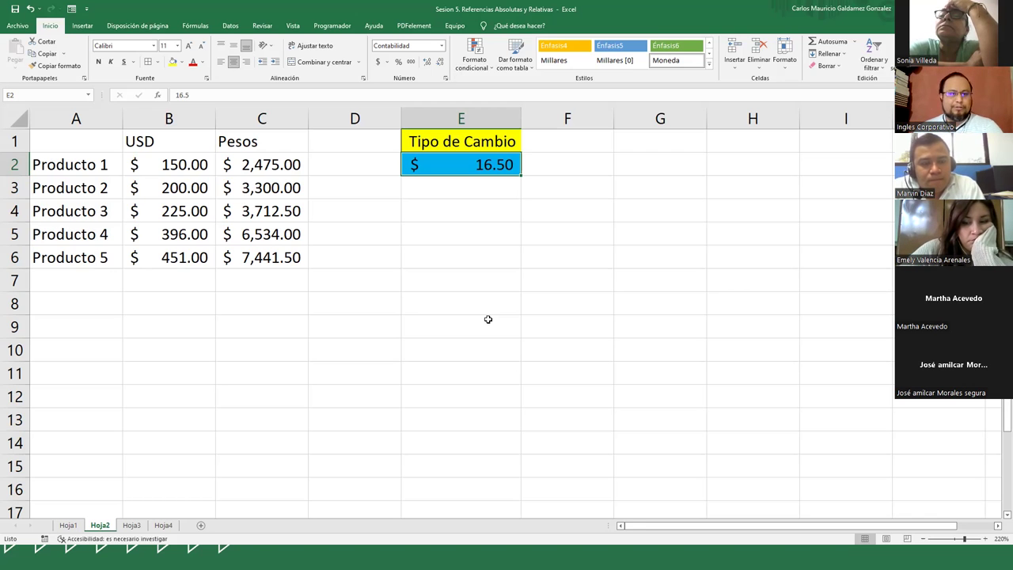
{"action": "type", "text": "1"}
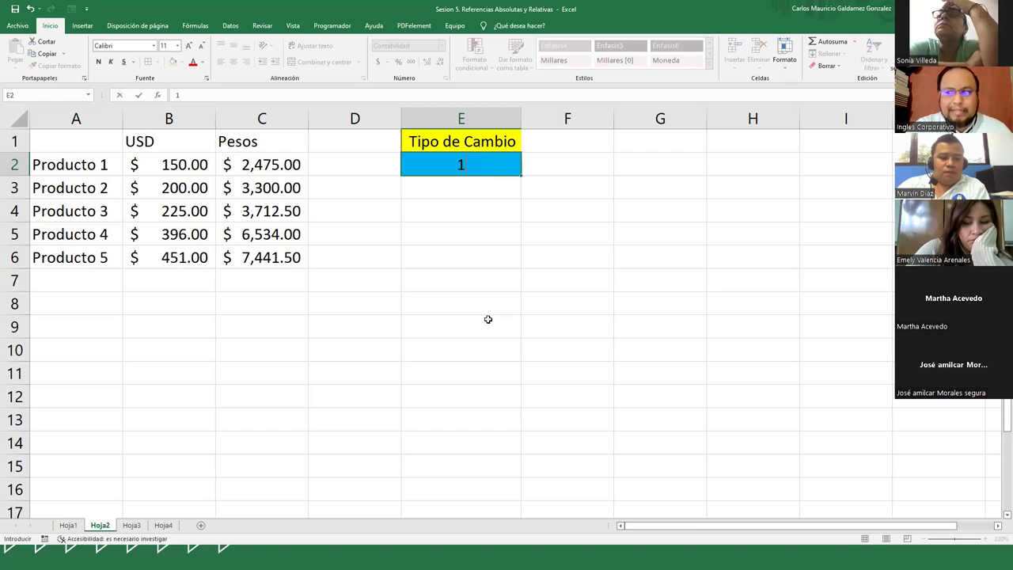
{"action": "type", "text": "8.68"}
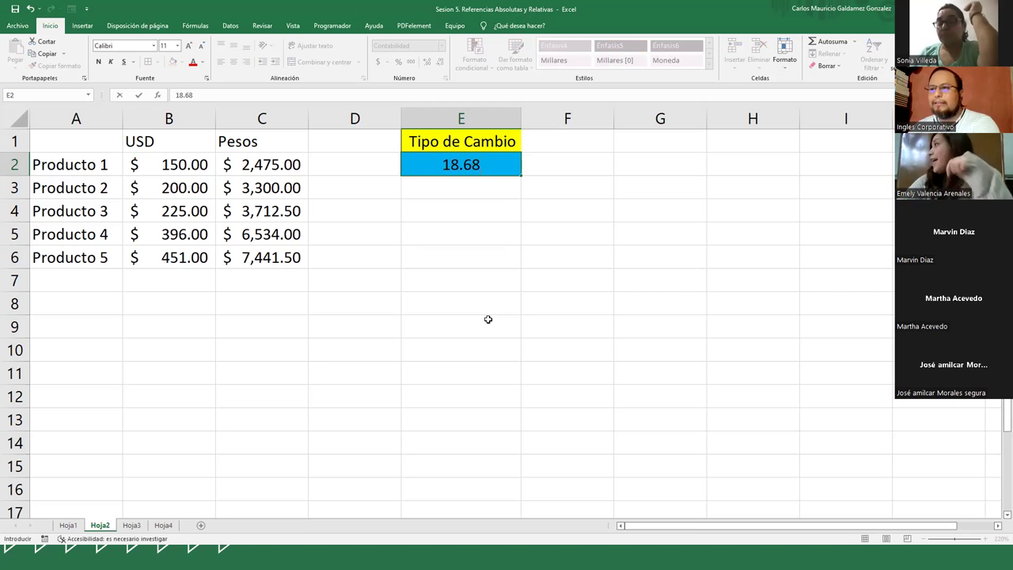
{"action": "key", "text": "Return"}
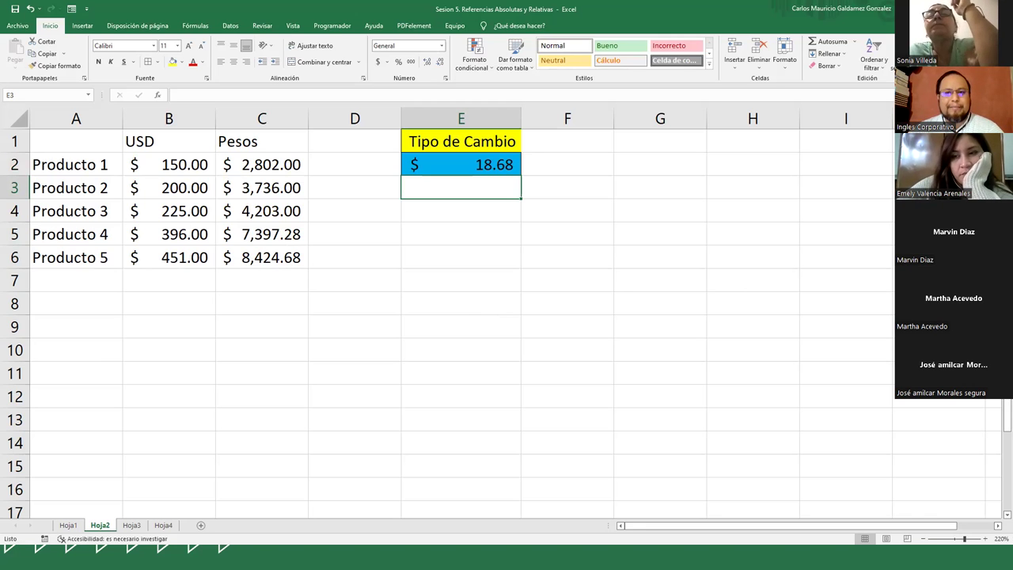
{"action": "key", "text": "Up"}
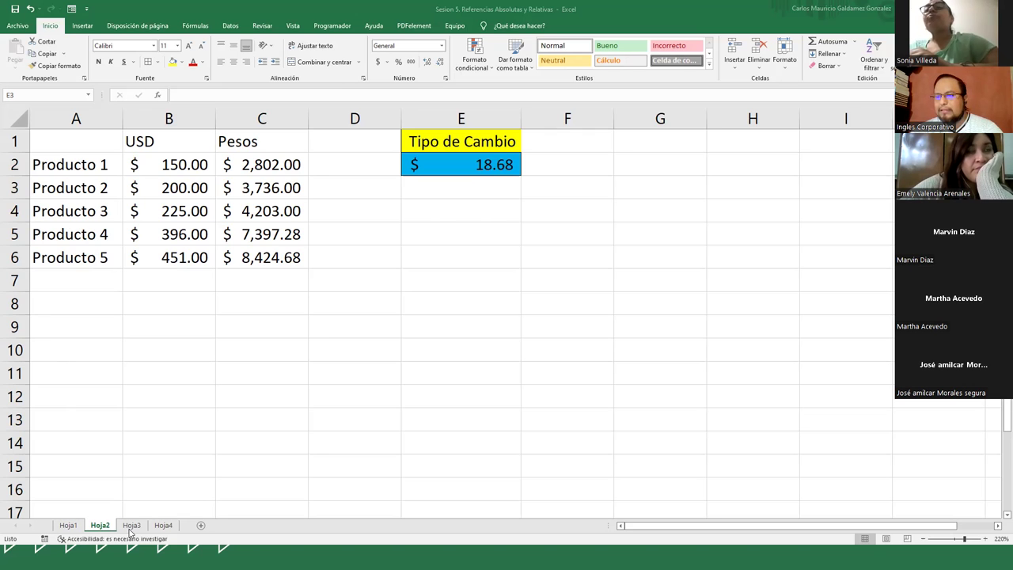
{"action": "left_click", "coordinate": [238, 282]}
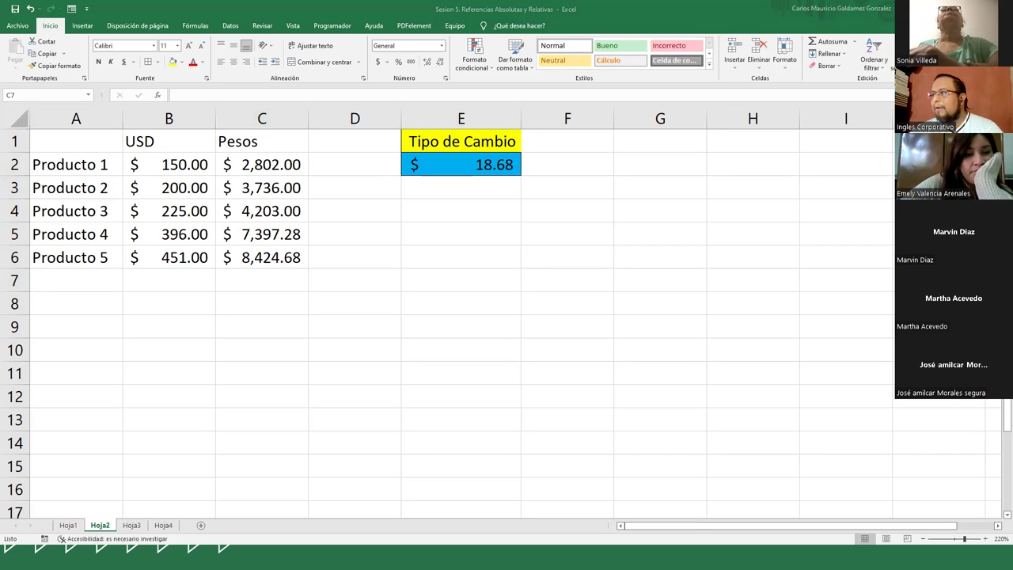
Step: Switch to the presentation and advance to the slide explaining the absolute reference formula =B2*$E$2
{"action": "key", "text": "alt+Tab"}
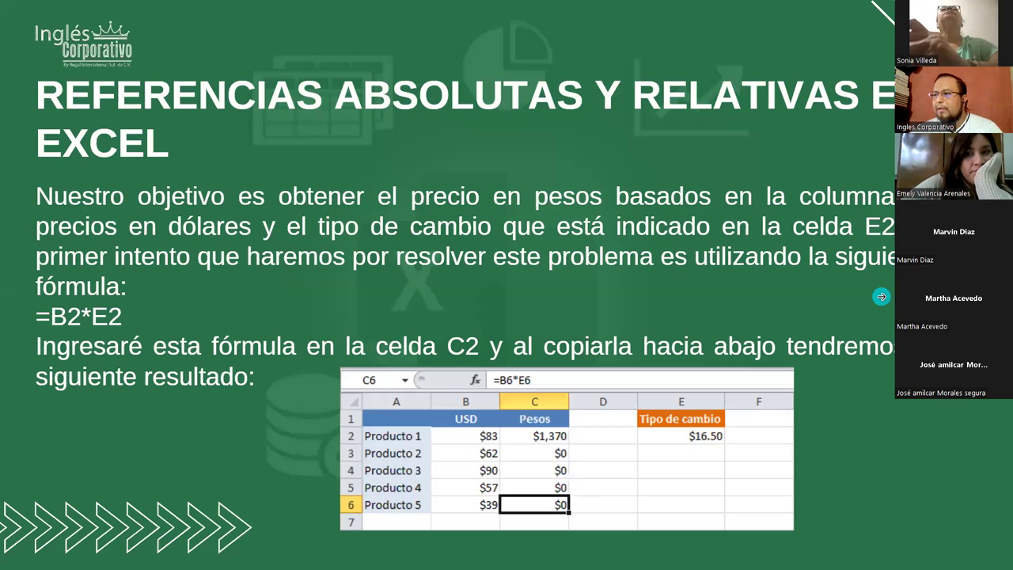
{"action": "key", "text": "Right"}
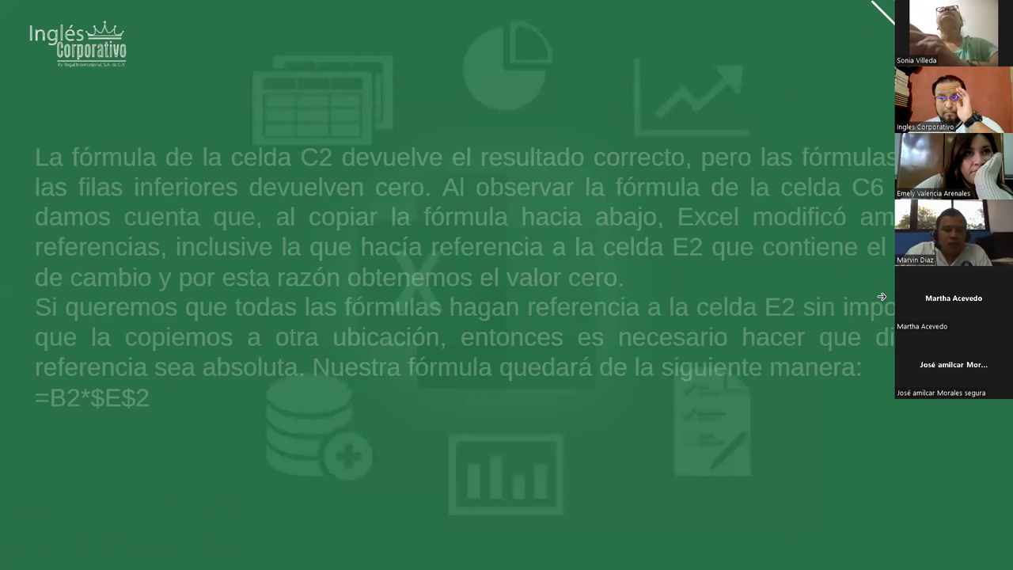
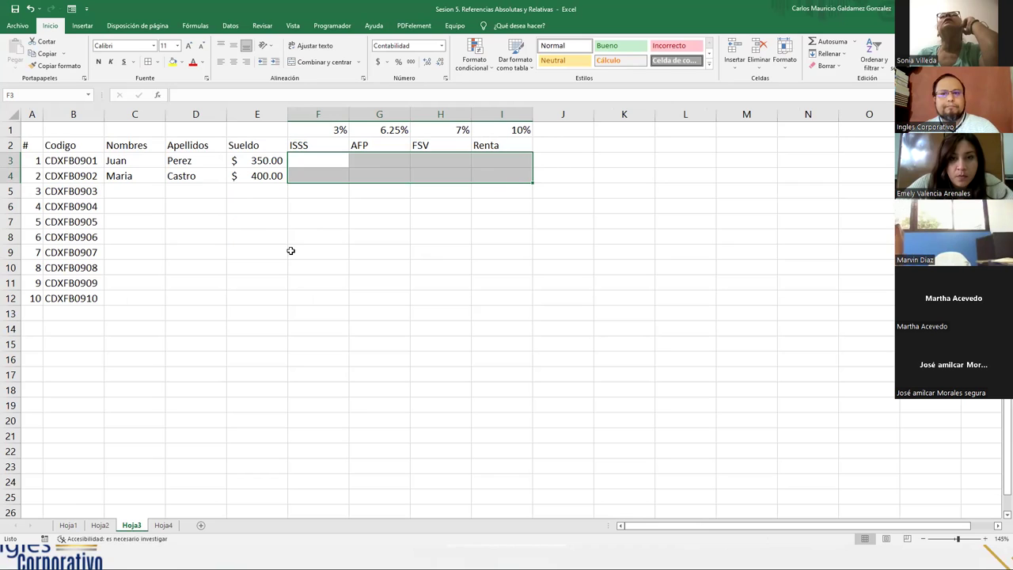
{"action": "left_click", "coordinate": [317, 166]}
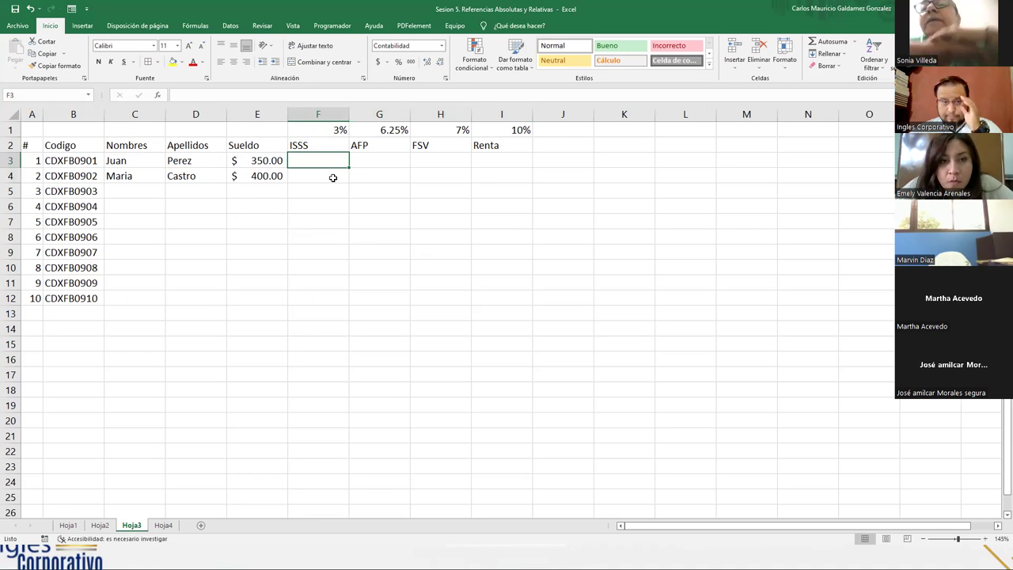
{"action": "left_click_drag", "start_coordinate": [317, 159], "coordinate": [482, 177]}
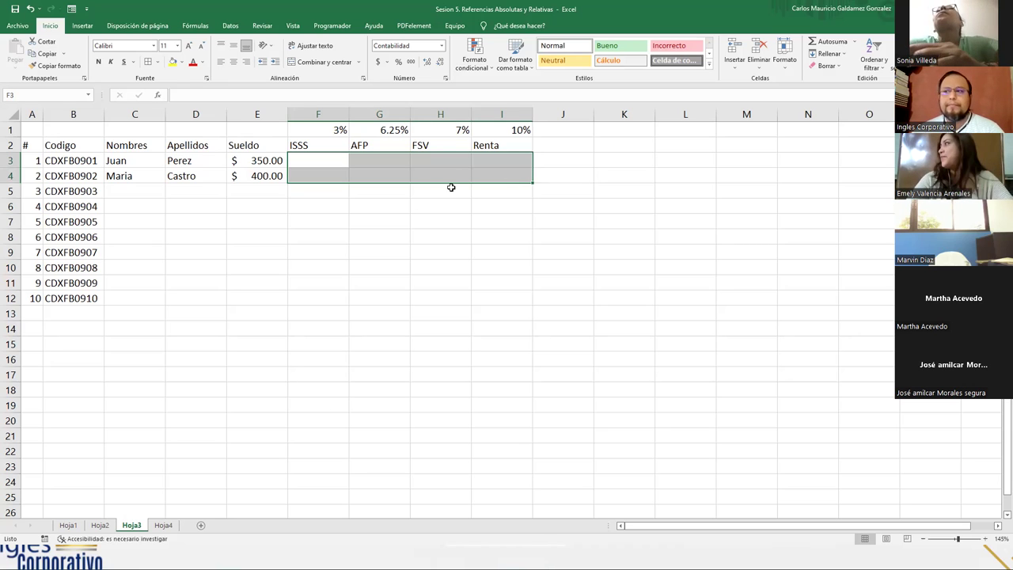
{"action": "left_click", "coordinate": [379, 178]}
{"action": "left_click", "coordinate": [332, 163]}
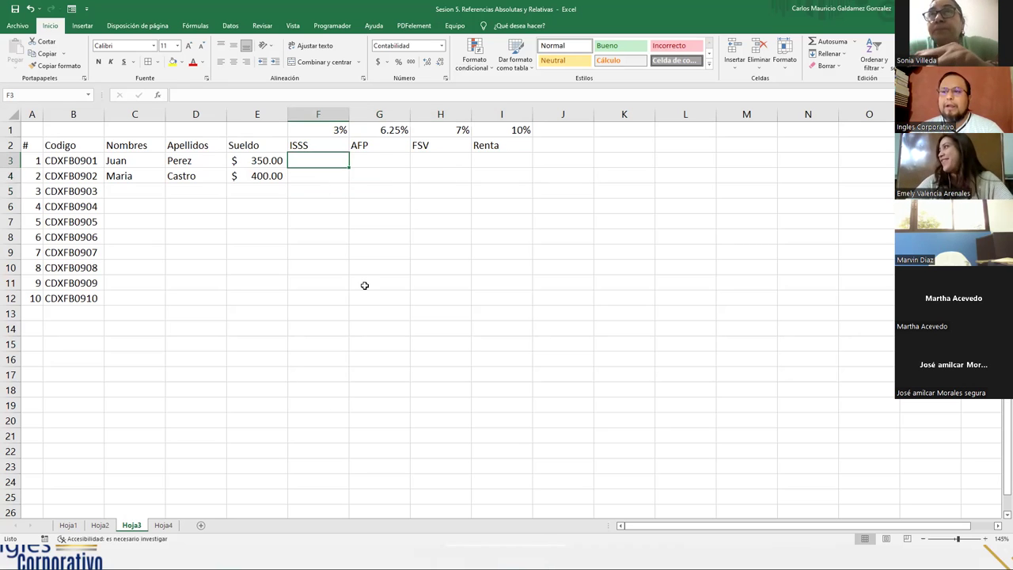
Step: Add the headings Total de Descuentos in J2 and Sueldo Neto in K2 of the payroll table on Hoja3
{"action": "scroll", "coordinate": [372, 310], "scroll_direction": "up", "scroll_amount": 2}
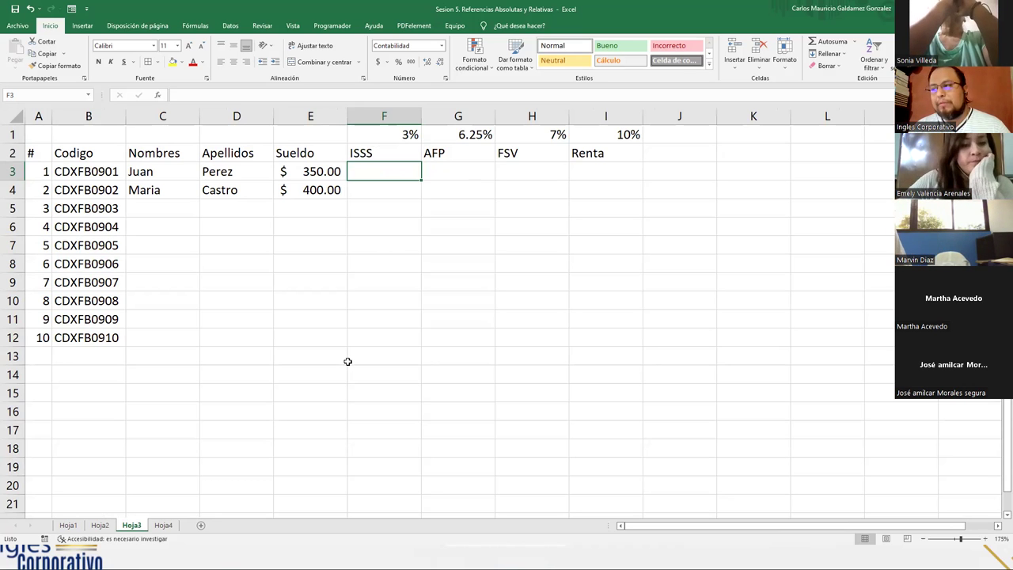
{"action": "left_click", "coordinate": [658, 156]}
{"action": "type", "text": "Tot"}
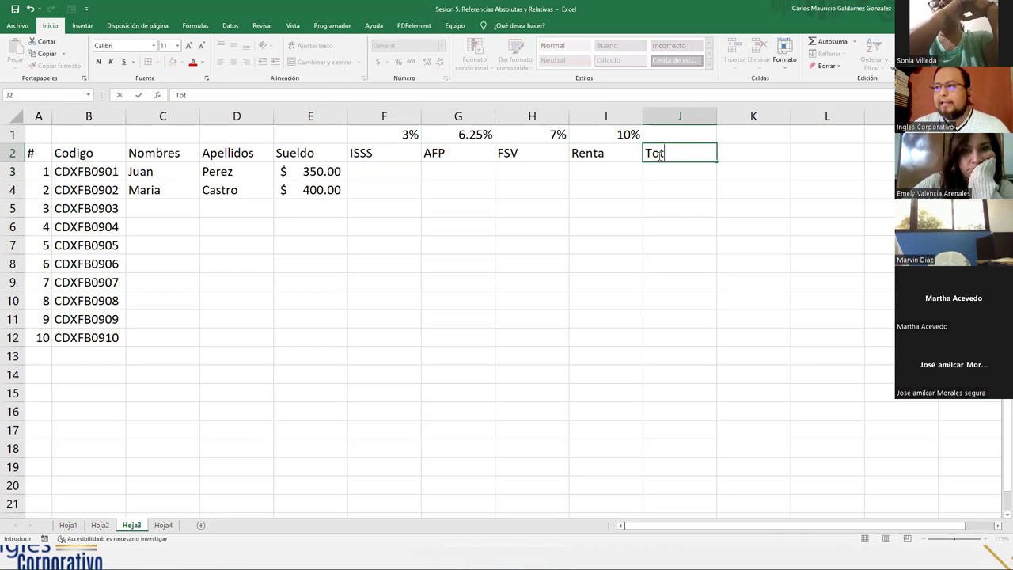
{"action": "type", "text": "al de"}
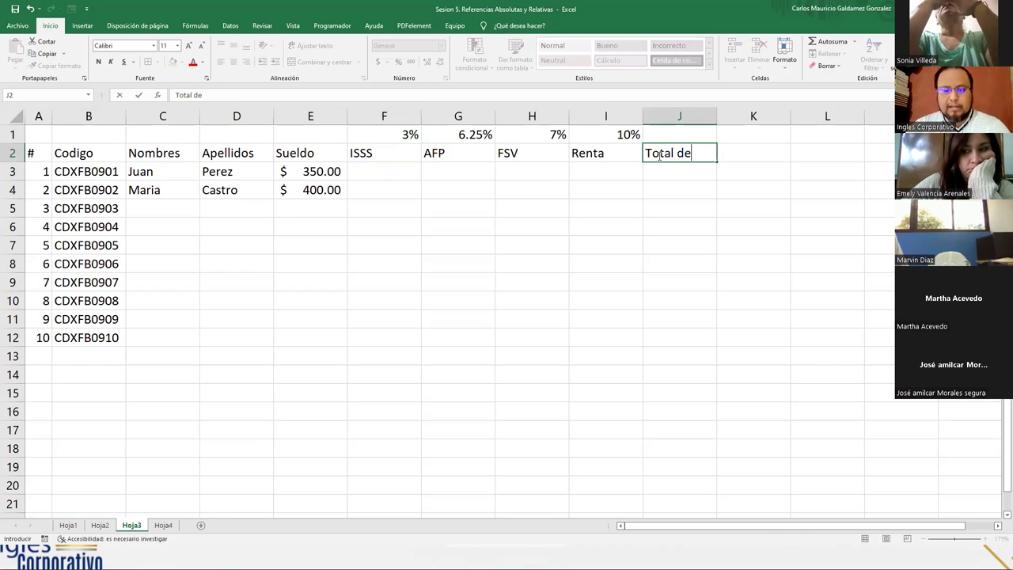
{"action": "type", "text": " Descuentos"}
{"action": "key", "text": "Tab"}
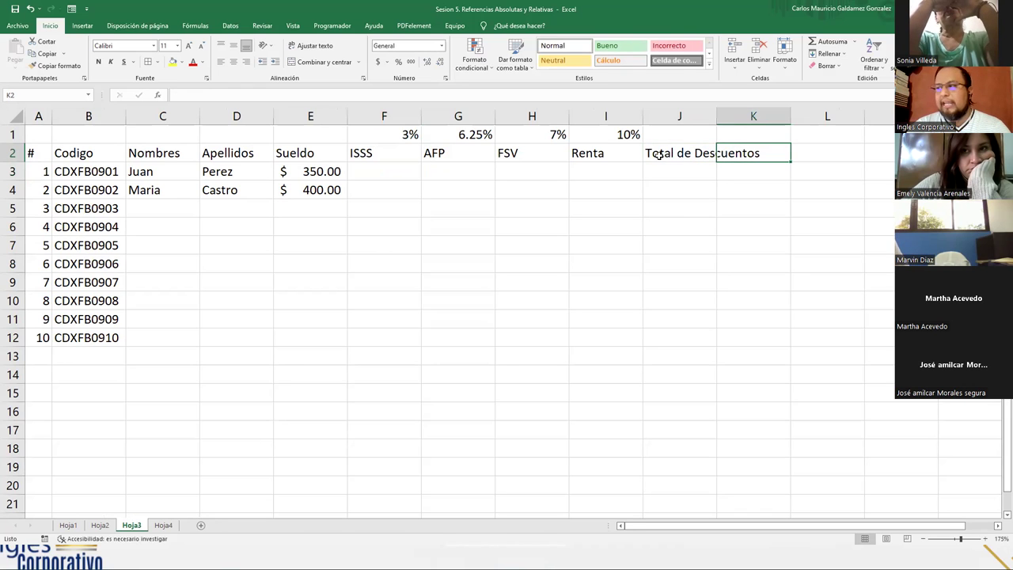
{"action": "type", "text": "Suel"}
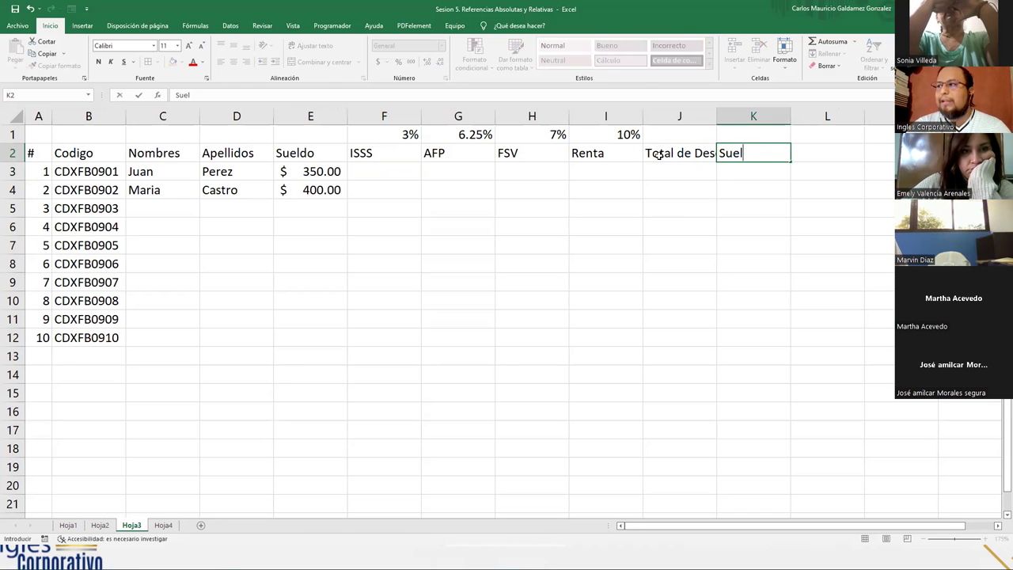
{"action": "type", "text": "do Neto"}
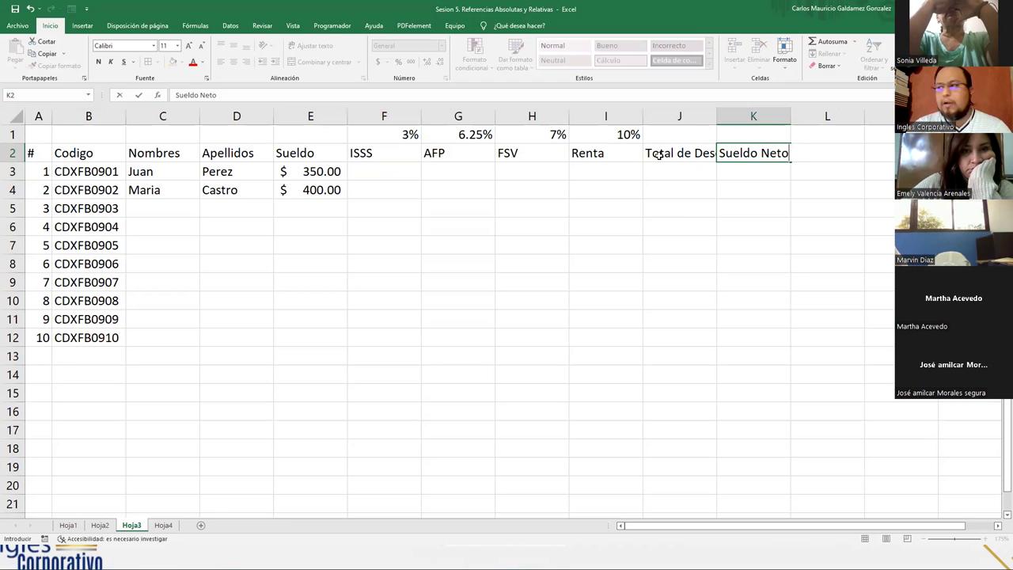
{"action": "key", "text": "Return"}
Step: Merge and center J1:J2 and K1:K2, and wrap the headings Total de Descuentos and Sueldo Neto
{"action": "left_click_drag", "start_coordinate": [662, 133], "coordinate": [660, 156]}
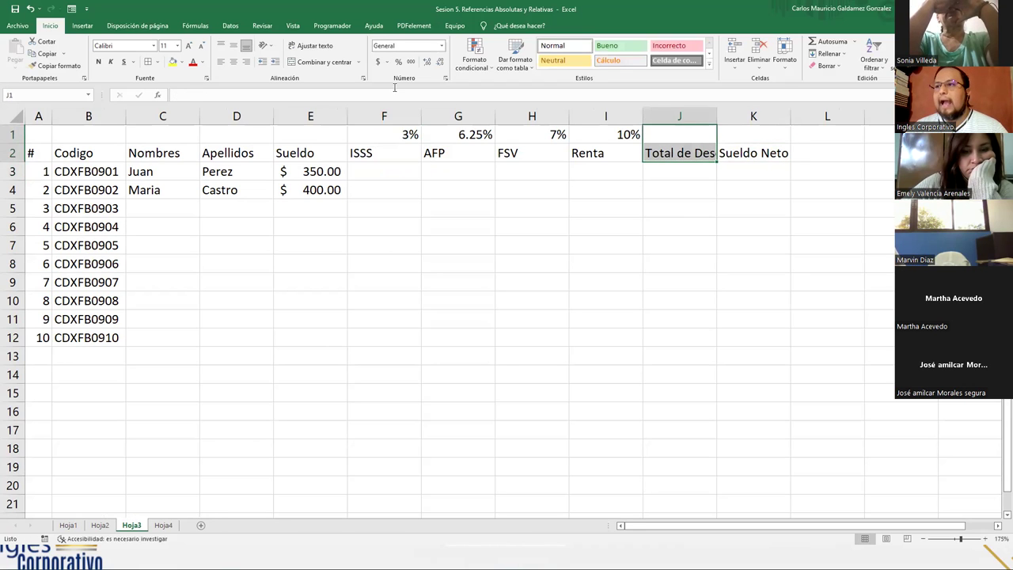
{"action": "left_click", "coordinate": [293, 63]}
{"action": "key", "text": "Right"}
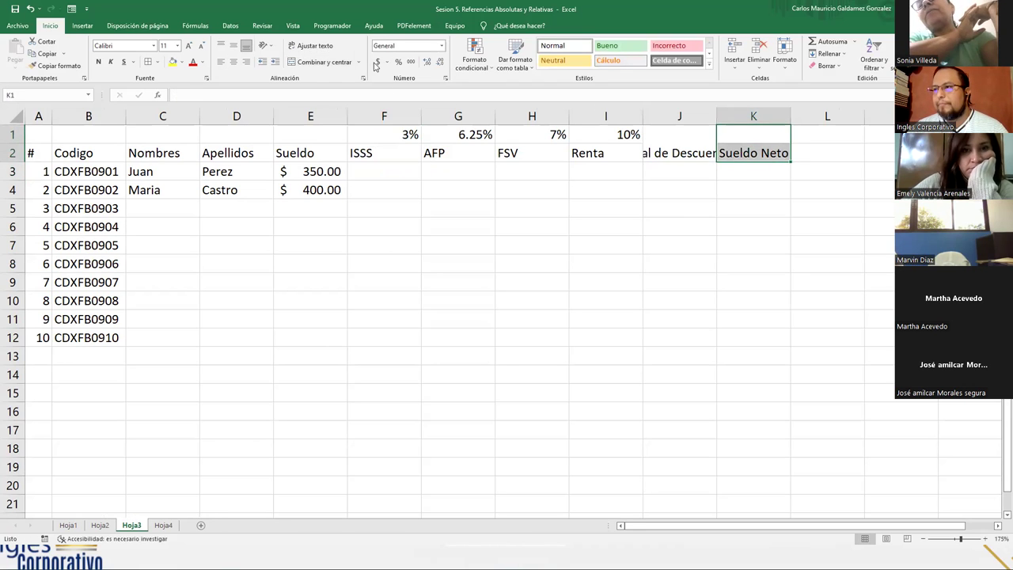
{"action": "key", "text": "Left"}
{"action": "key", "text": "shift+Right"}
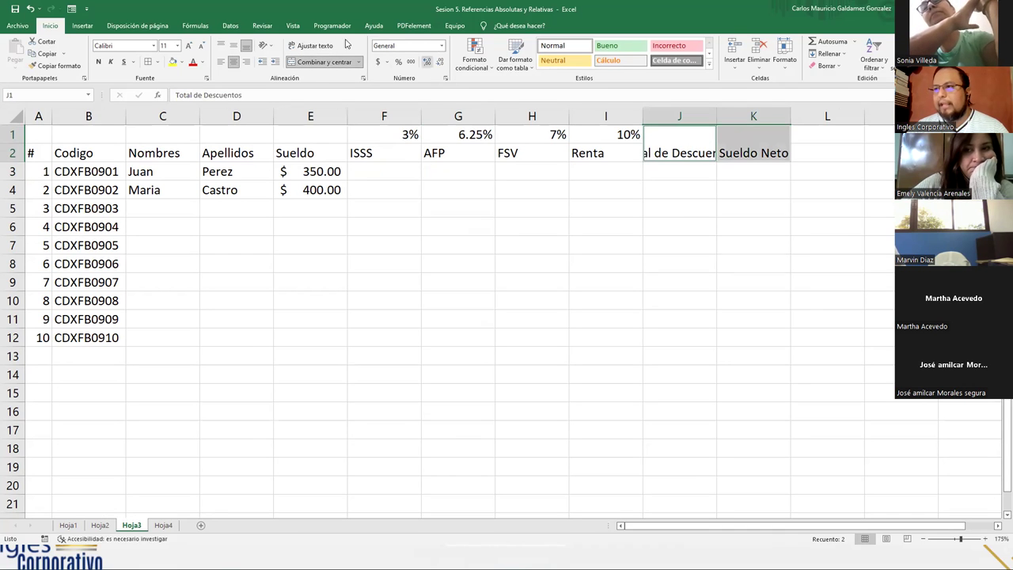
{"action": "left_click", "coordinate": [313, 45]}
{"action": "left_click", "coordinate": [506, 212]}
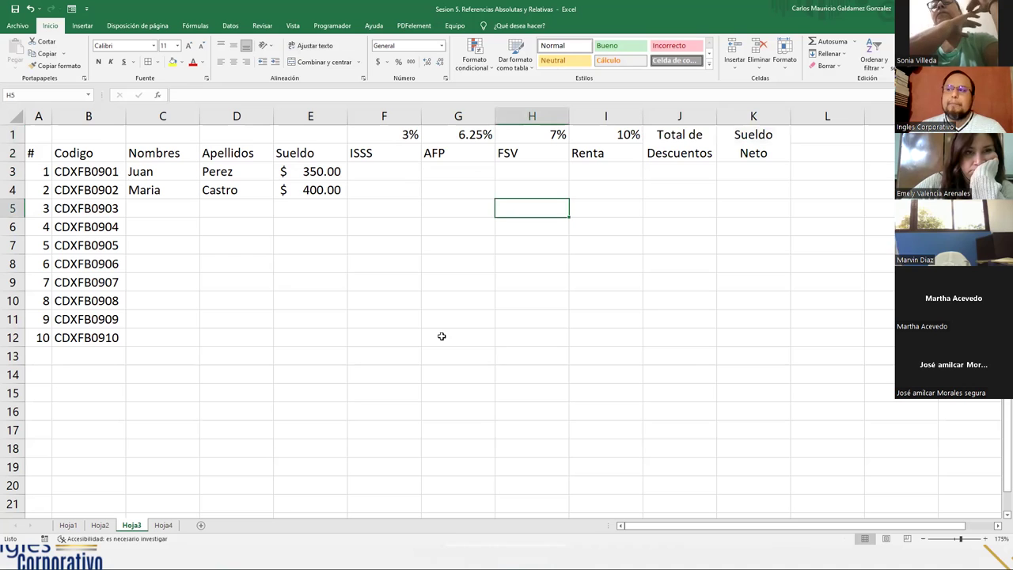
Step: Center the deduction names in F2:I2 and the percentages in F1:I1 horizontally
{"action": "left_click_drag", "start_coordinate": [396, 154], "coordinate": [583, 153]}
{"action": "left_click", "coordinate": [233, 62]}
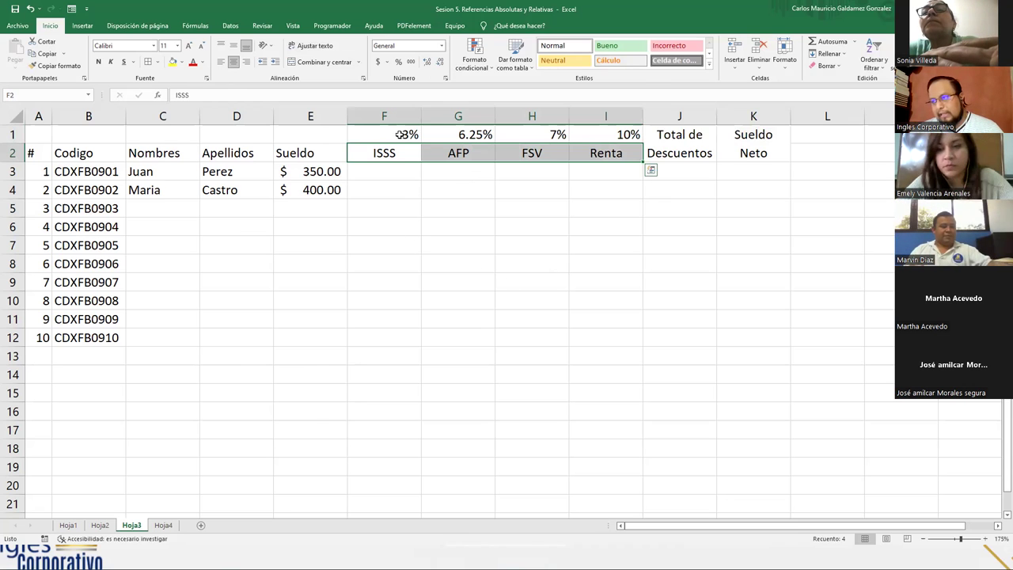
{"action": "left_click_drag", "start_coordinate": [402, 134], "coordinate": [633, 136]}
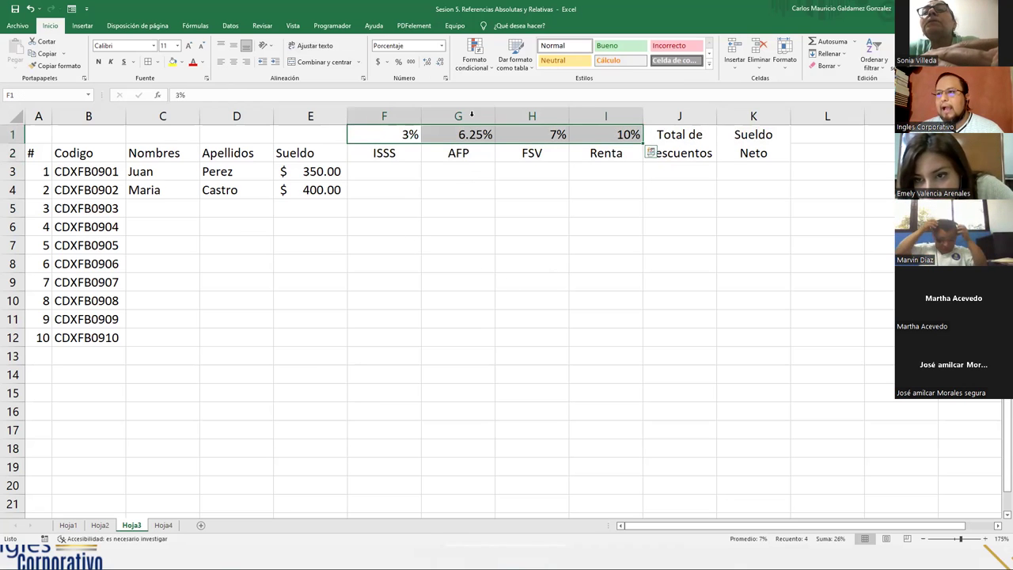
{"action": "left_click", "coordinate": [234, 61]}
{"action": "left_click", "coordinate": [430, 188]}
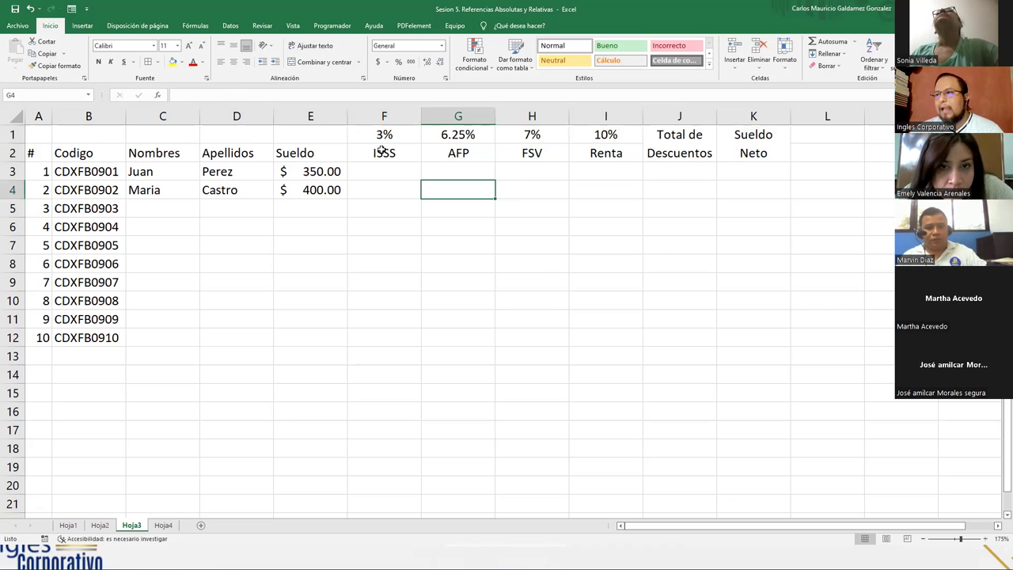
{"action": "left_click_drag", "start_coordinate": [386, 140], "coordinate": [591, 156]}
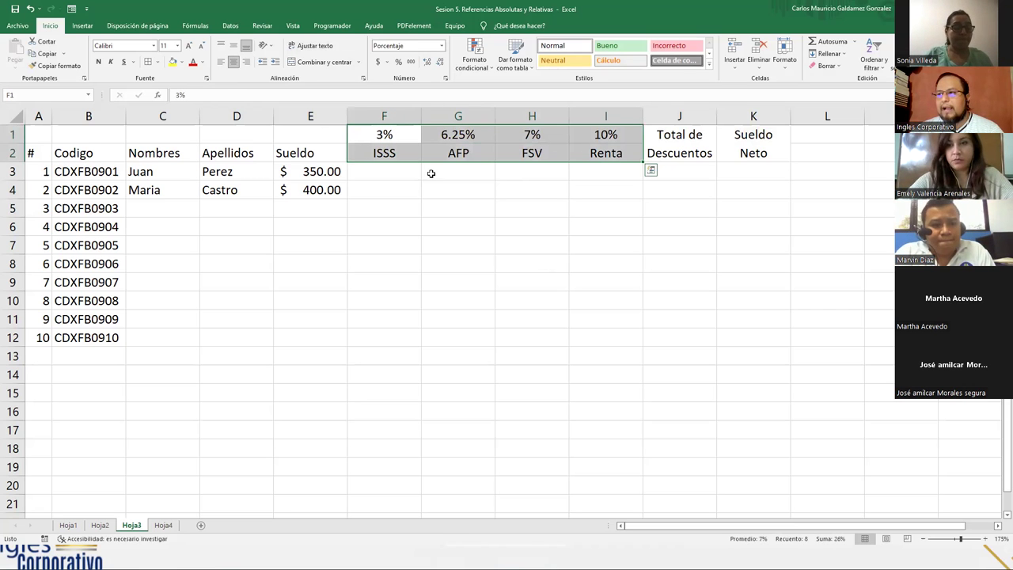
{"action": "left_click", "coordinate": [386, 157]}
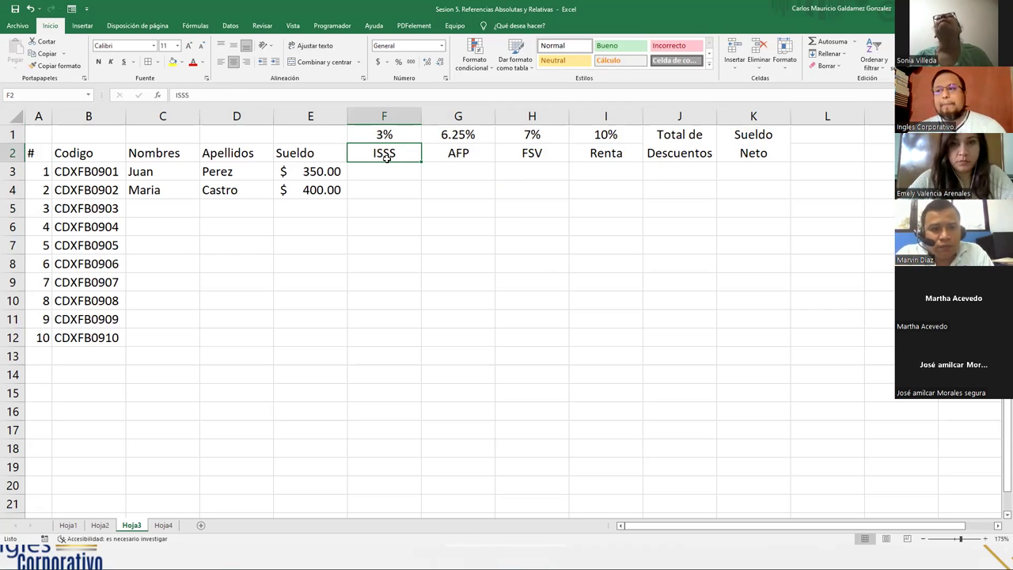
{"action": "left_click", "coordinate": [391, 171]}
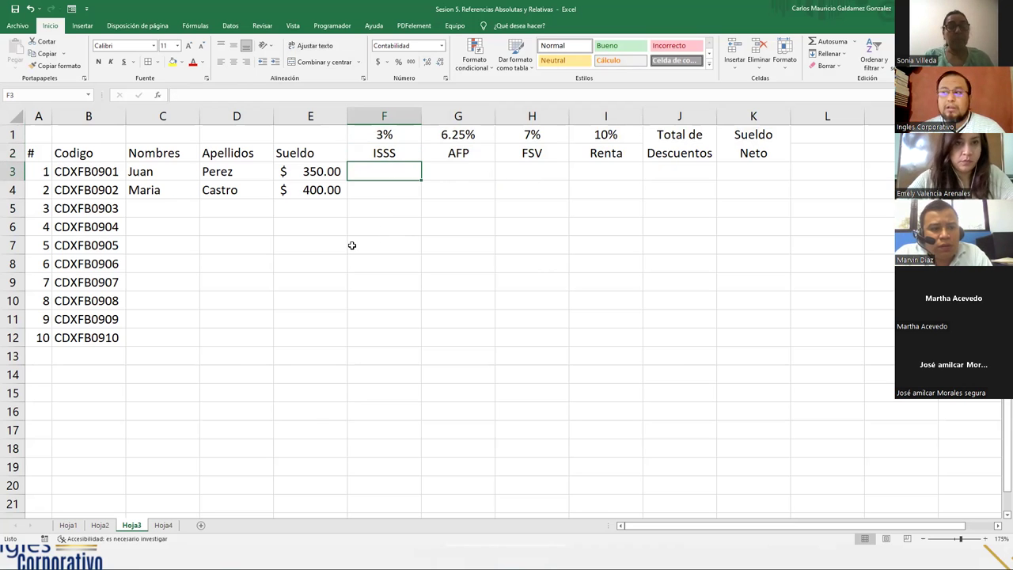
{"action": "left_click", "coordinate": [386, 195]}
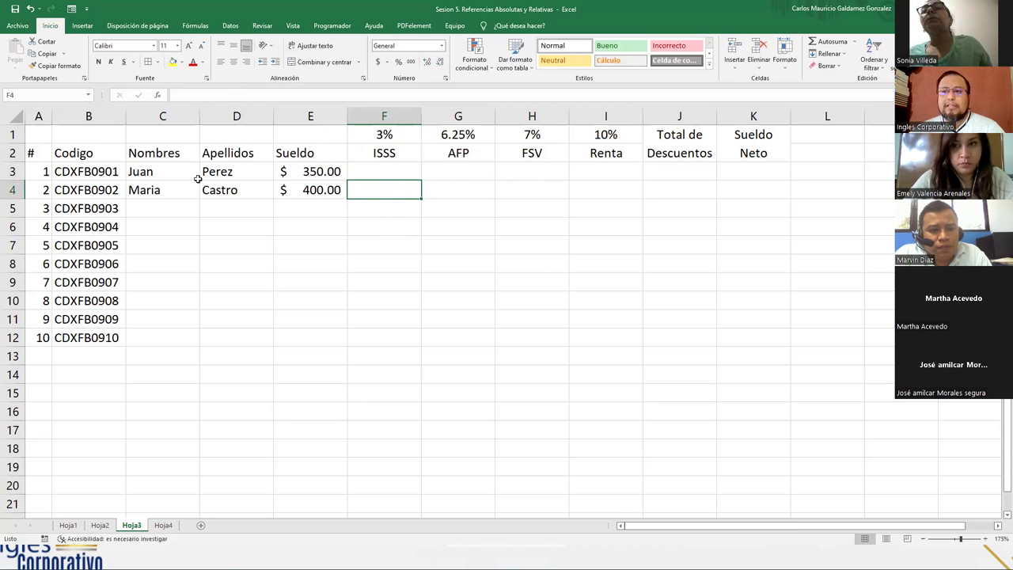
Step: Apply all borders to the payroll table in A1:K12
{"action": "left_click_drag", "start_coordinate": [45, 138], "coordinate": [771, 340]}
{"action": "left_click", "coordinate": [149, 62]}
{"action": "left_click", "coordinate": [200, 258]}
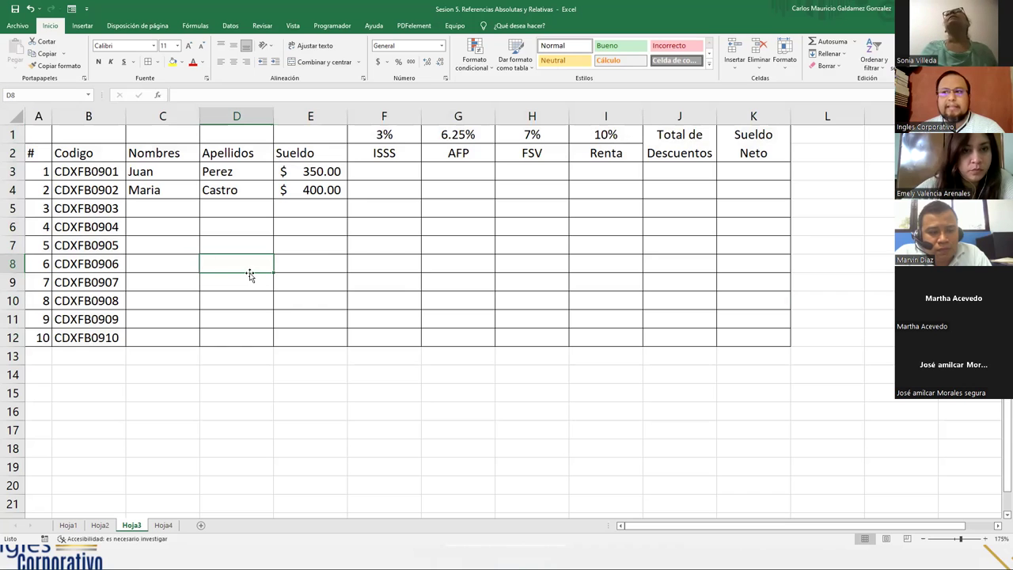
Step: Merge and center rows 1 and 2 separately for the headings #, Codigo, Nombres, Apellidos and Sueldo
{"action": "left_click", "coordinate": [85, 132]}
{"action": "mouse_move", "coordinate": [95, 133]}
{"action": "left_mouse_down"}
{"action": "mouse_move", "coordinate": [93, 152]}
{"action": "mouse_move", "coordinate": [143, 143]}
{"action": "mouse_move", "coordinate": [144, 153]}
{"action": "left_mouse_up"}
{"action": "left_click", "coordinate": [309, 63]}
{"action": "left_click", "coordinate": [310, 64]}
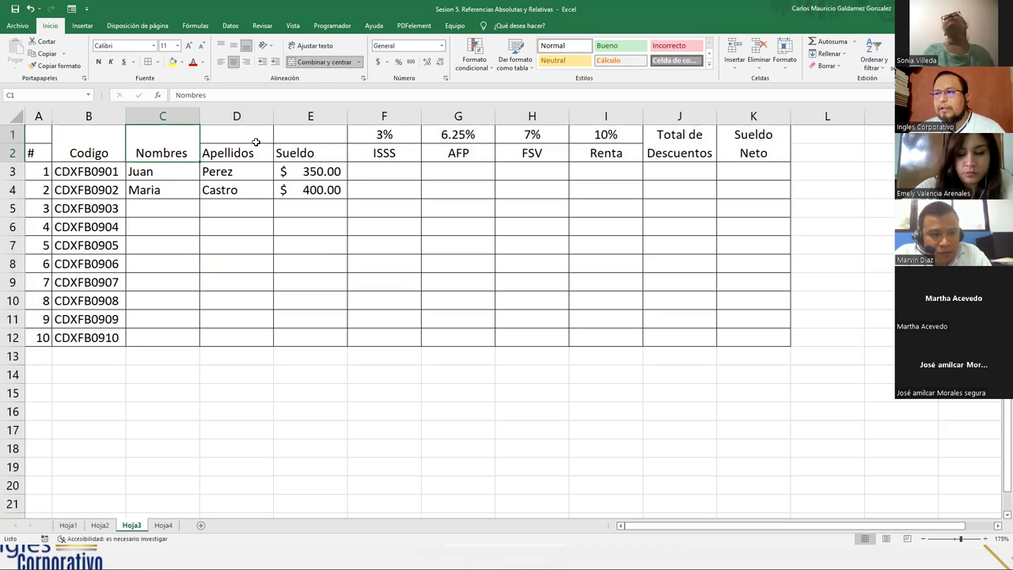
{"action": "left_click_drag", "start_coordinate": [247, 134], "coordinate": [245, 152]}
{"action": "left_click", "coordinate": [326, 64]}
{"action": "left_click_drag", "start_coordinate": [317, 132], "coordinate": [312, 153]}
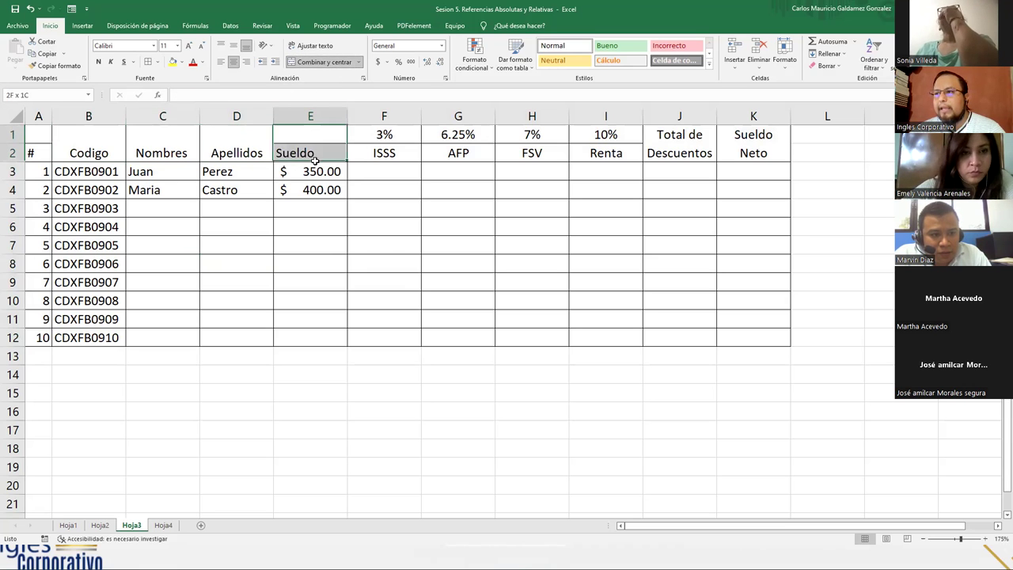
{"action": "left_click", "coordinate": [316, 64]}
{"action": "left_click_drag", "start_coordinate": [39, 133], "coordinate": [324, 148]}
{"action": "left_click", "coordinate": [317, 63]}
Step: Align the merged headings in A1:E2 vertically to the middle and make the header rows A1:K2 bold
{"action": "left_click", "coordinate": [234, 47]}
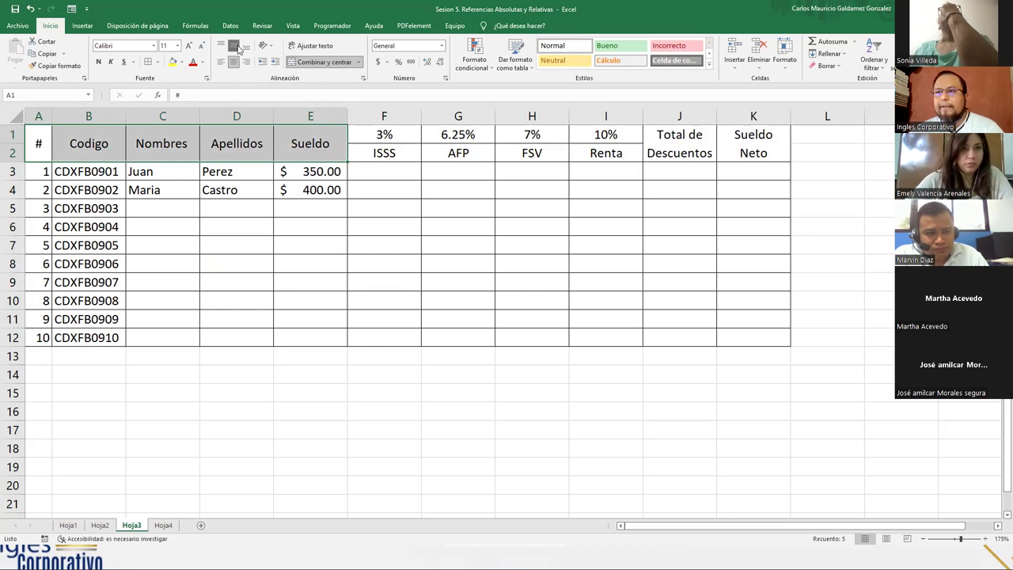
{"action": "left_click", "coordinate": [731, 152], "text": "shift"}
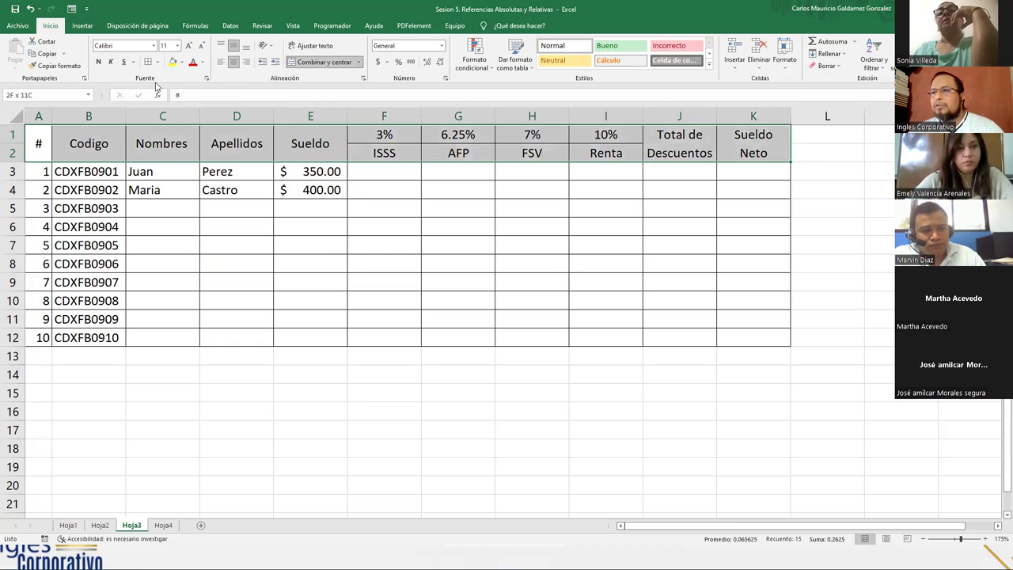
{"action": "left_click", "coordinate": [228, 175]}
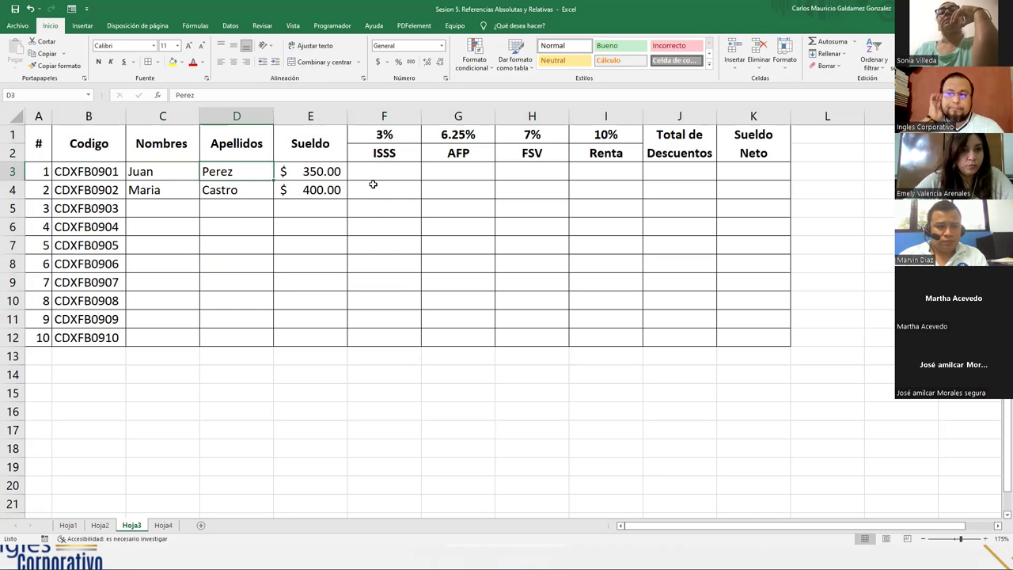
Step: Review the first employee's salary, the deduction rates in F1:I1, and the empty deduction, total and net salary cells in row 3
{"action": "left_click", "coordinate": [290, 174]}
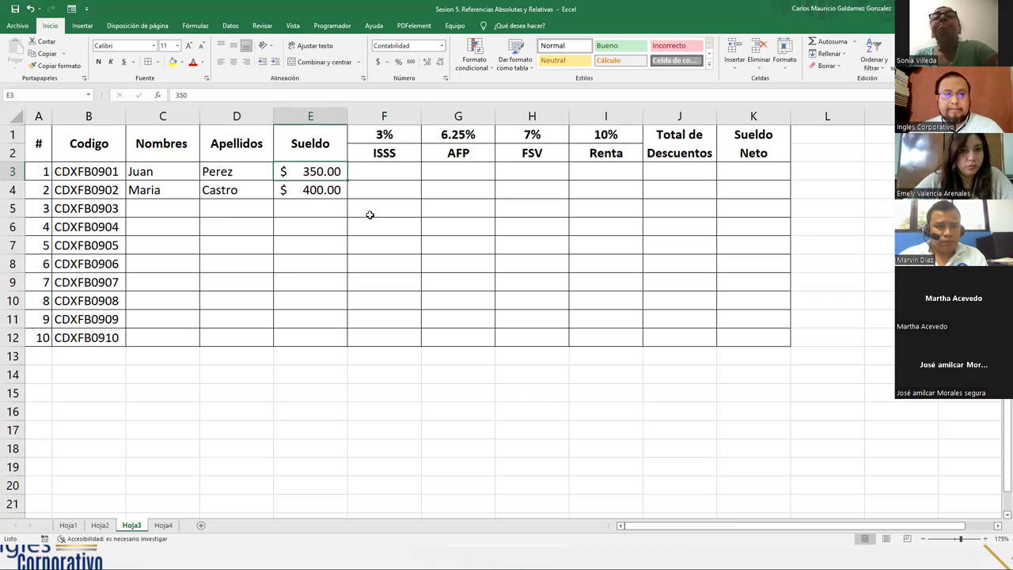
{"action": "left_click", "coordinate": [393, 172]}
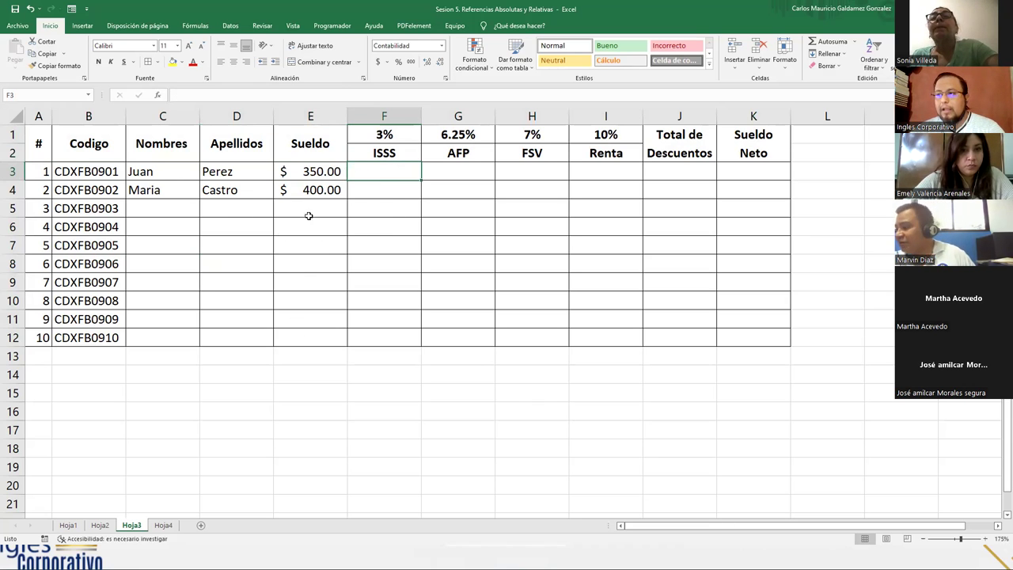
{"action": "left_click", "coordinate": [390, 149]}
{"action": "left_click", "coordinate": [387, 135]}
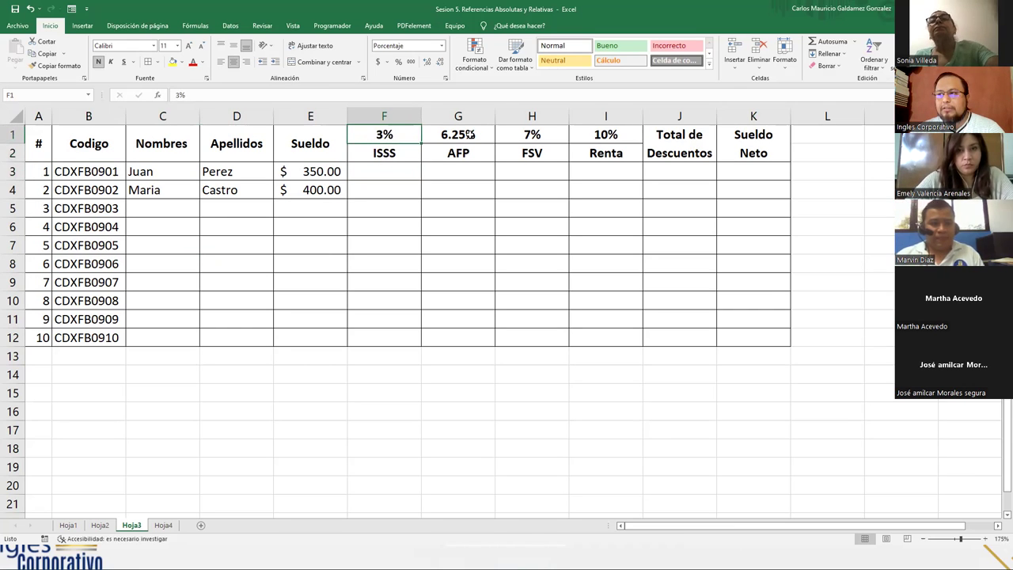
{"action": "left_click", "coordinate": [470, 136]}
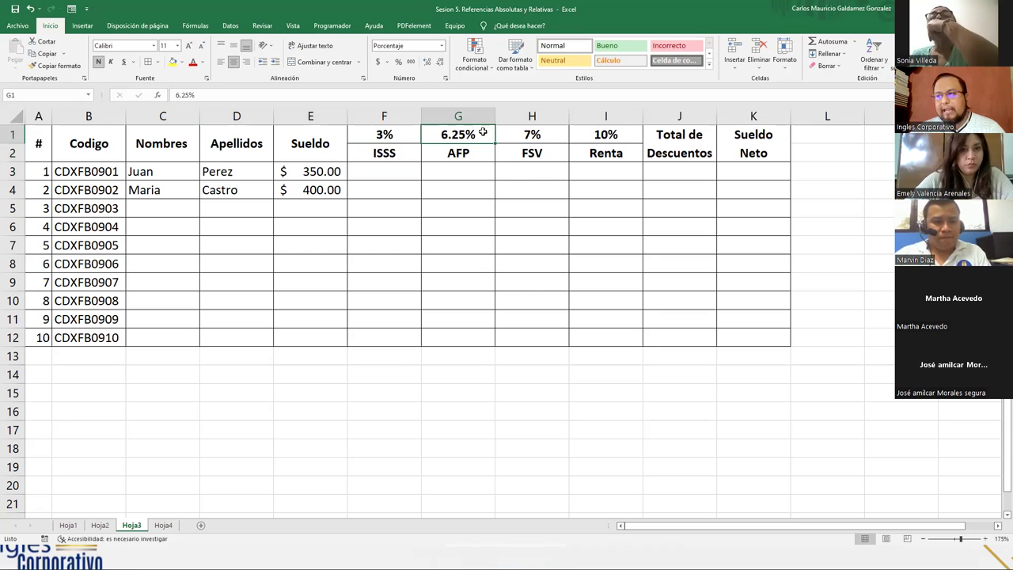
{"action": "left_click", "coordinate": [513, 134]}
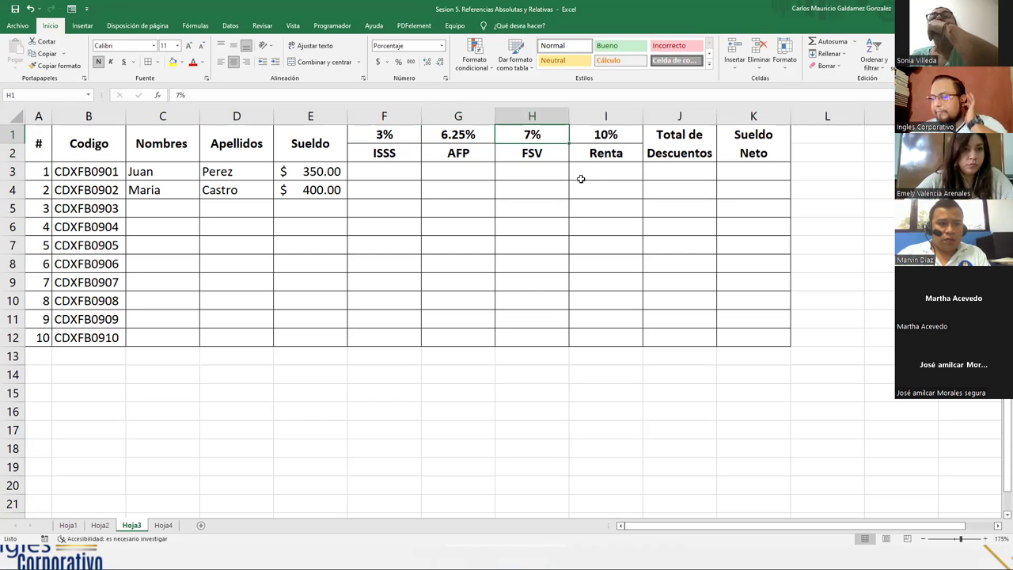
{"action": "mouse_move", "coordinate": [669, 173]}
{"action": "left_mouse_down"}
{"action": "mouse_move", "coordinate": [673, 190]}
{"action": "mouse_move", "coordinate": [669, 166]}
{"action": "left_mouse_up"}
{"action": "left_click_drag", "start_coordinate": [396, 167], "coordinate": [591, 168]}
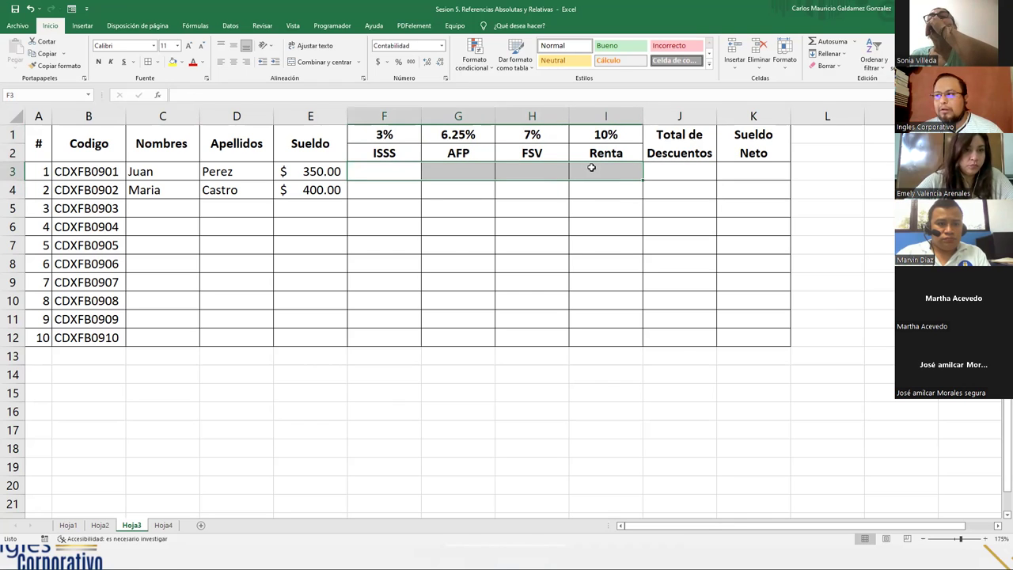
{"action": "left_click", "coordinate": [753, 169]}
{"action": "left_click", "coordinate": [318, 173]}
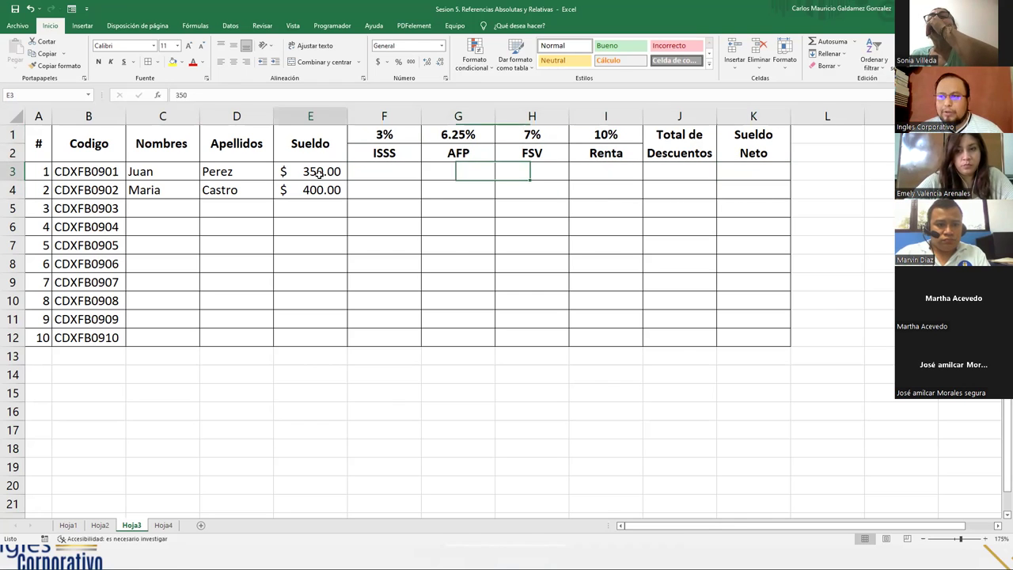
{"action": "left_click", "coordinate": [669, 171]}
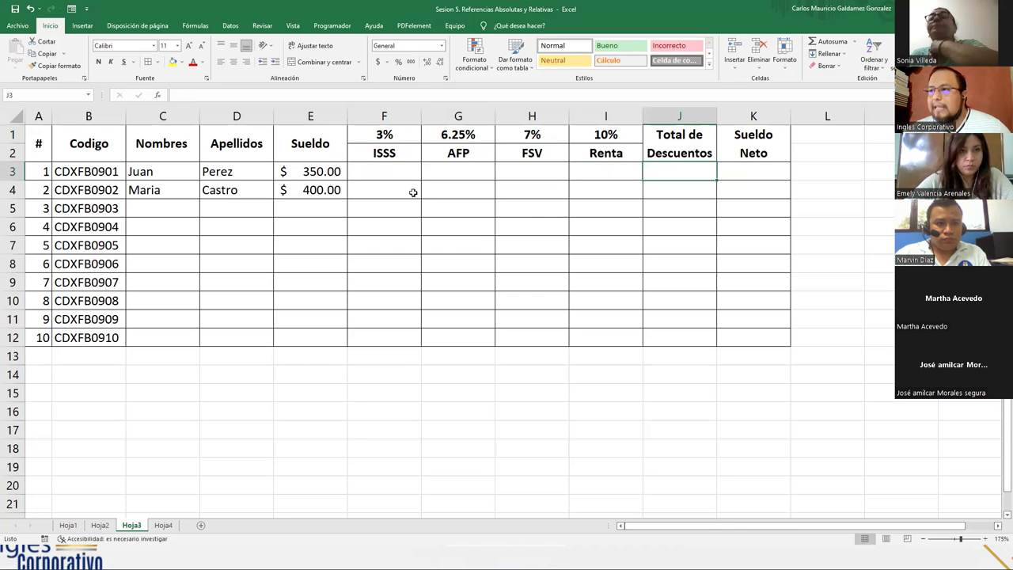
{"action": "left_click", "coordinate": [387, 173]}
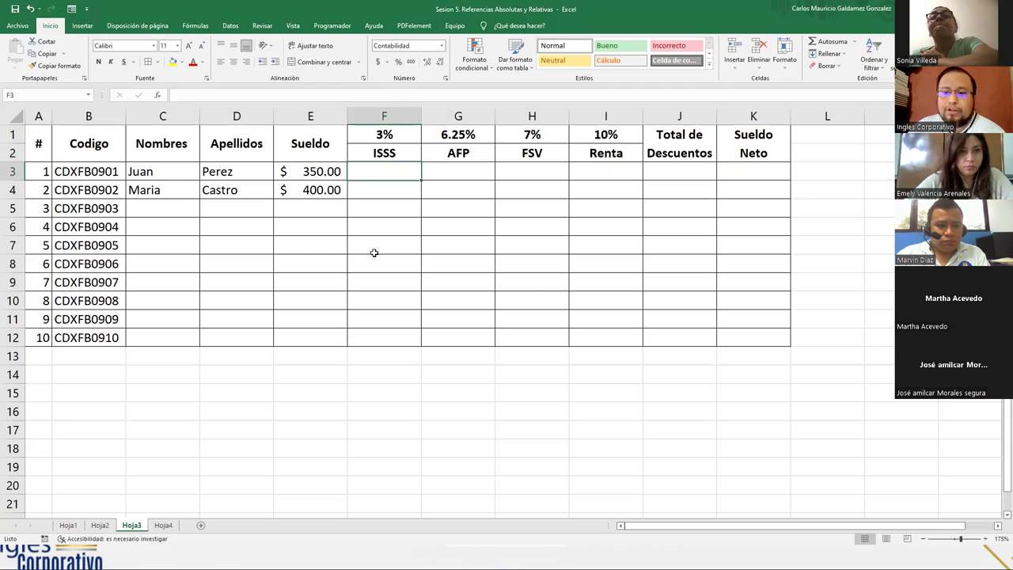
{"action": "left_click_drag", "start_coordinate": [398, 136], "coordinate": [396, 154]}
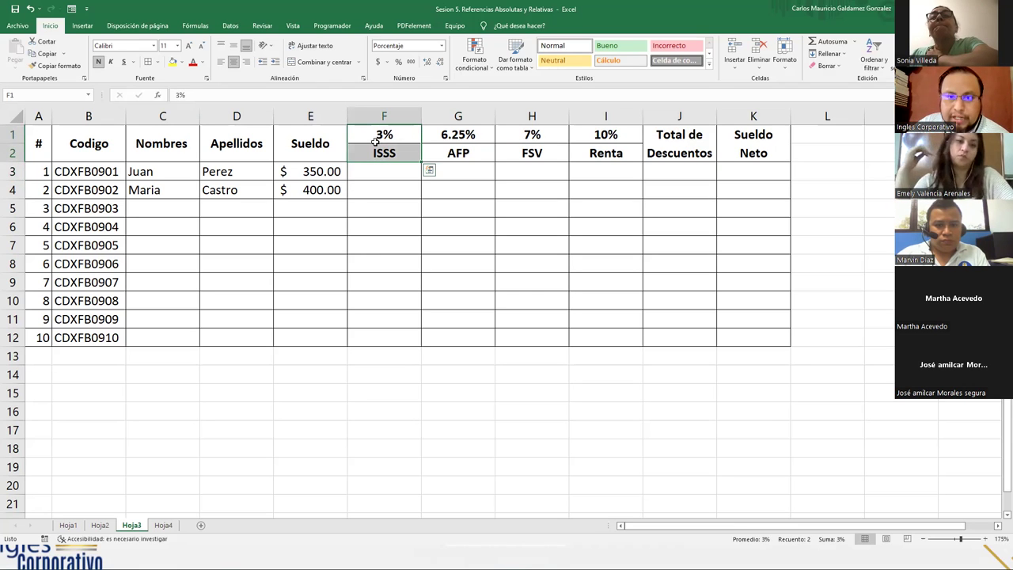
{"action": "left_click", "coordinate": [394, 134]}
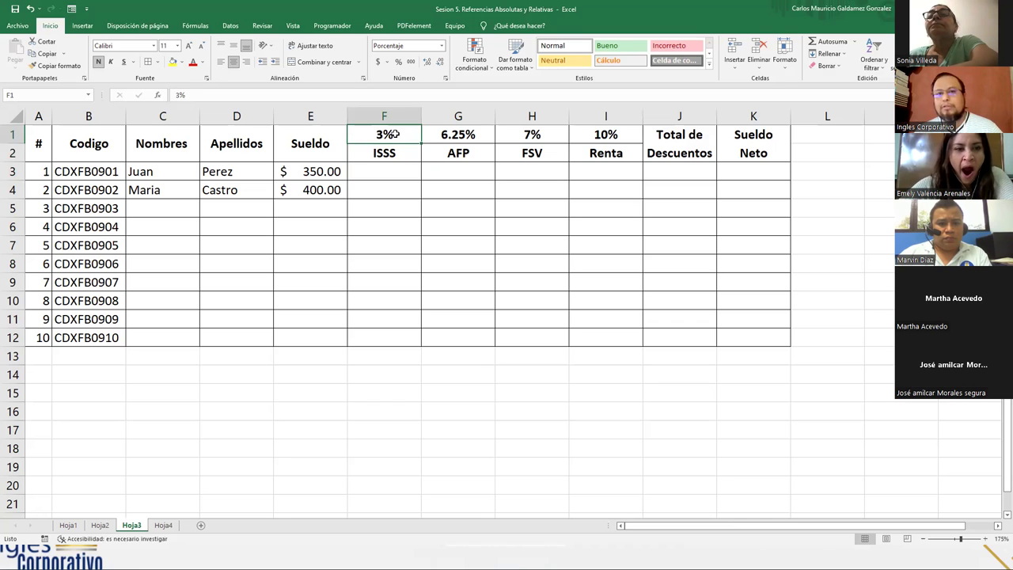
{"action": "left_click_drag", "start_coordinate": [393, 134], "coordinate": [606, 137]}
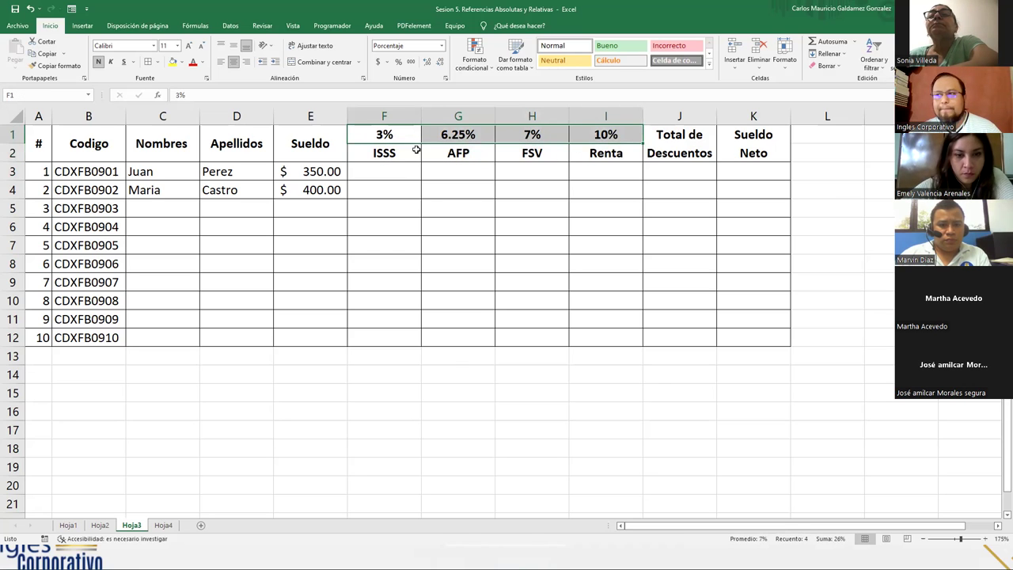
Step: Swap the deduction headings so the names sit in F1:I1 and the percentages in F2:I2, and restore the borders of F3:I3
{"action": "left_click_drag", "start_coordinate": [414, 146], "coordinate": [419, 184]}
{"action": "left_click_drag", "start_coordinate": [371, 154], "coordinate": [599, 139]}
{"action": "left_click_drag", "start_coordinate": [411, 169], "coordinate": [606, 170]}
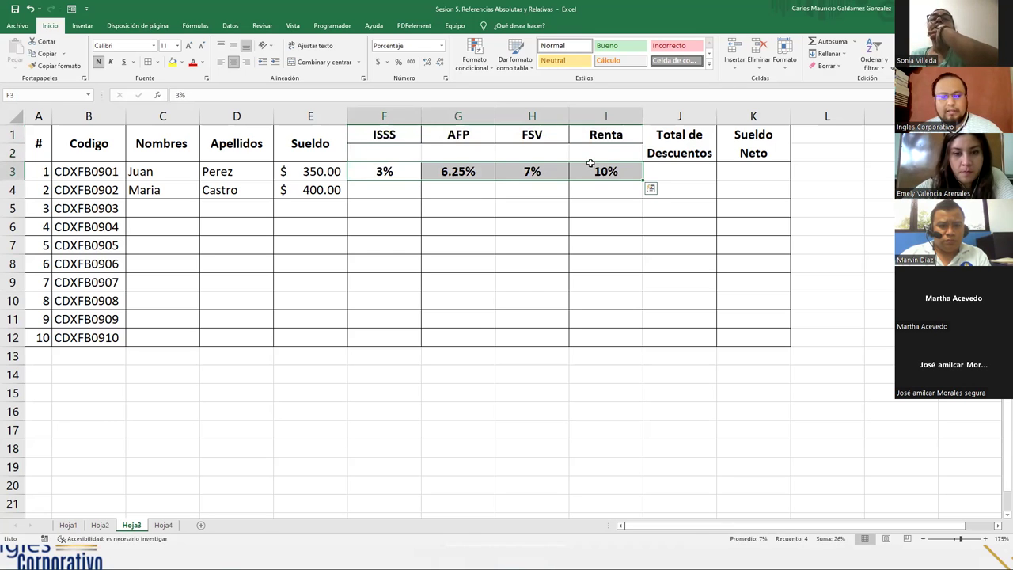
{"action": "left_click_drag", "start_coordinate": [496, 142], "coordinate": [576, 167]}
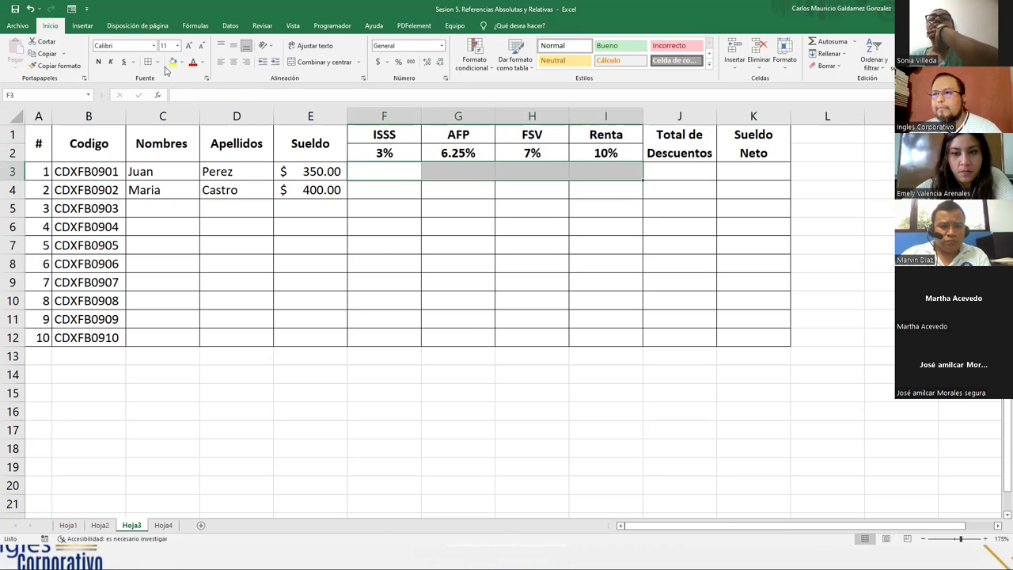
{"action": "left_click", "coordinate": [380, 200]}
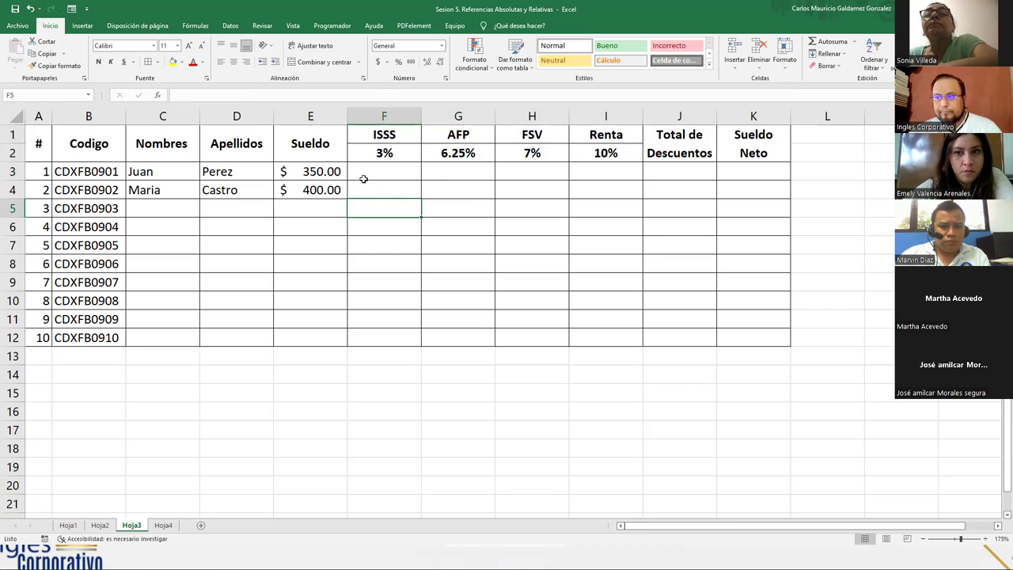
Step: Review the deduction names and percentages in F1:I2 and the empty Renta cells in I3:I12
{"action": "left_click", "coordinate": [363, 173]}
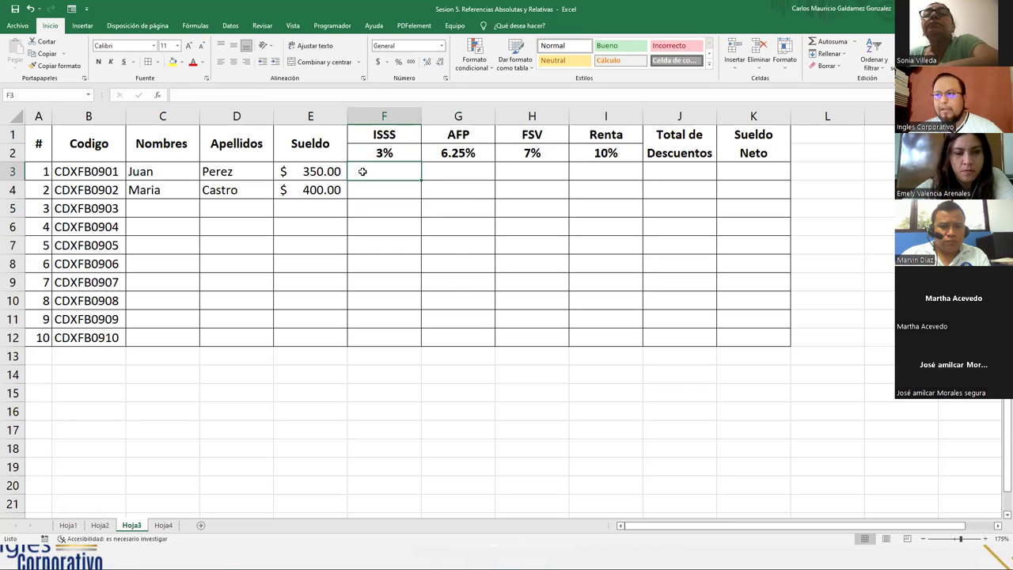
{"action": "left_click", "coordinate": [391, 136]}
{"action": "left_click", "coordinate": [389, 150]}
{"action": "left_click", "coordinate": [470, 135]}
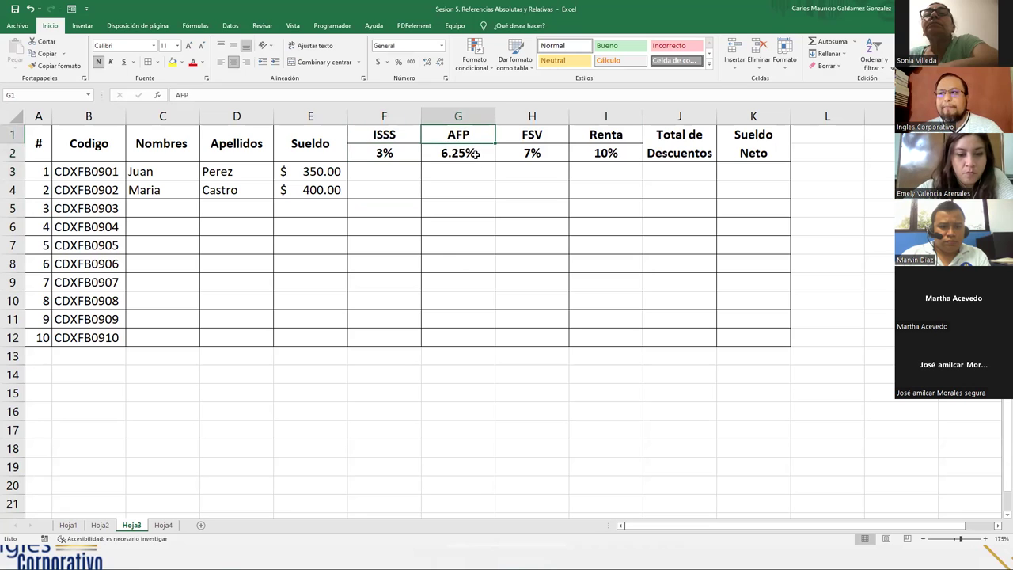
{"action": "left_click", "coordinate": [477, 156]}
{"action": "left_click", "coordinate": [534, 136]}
{"action": "left_click", "coordinate": [548, 154]}
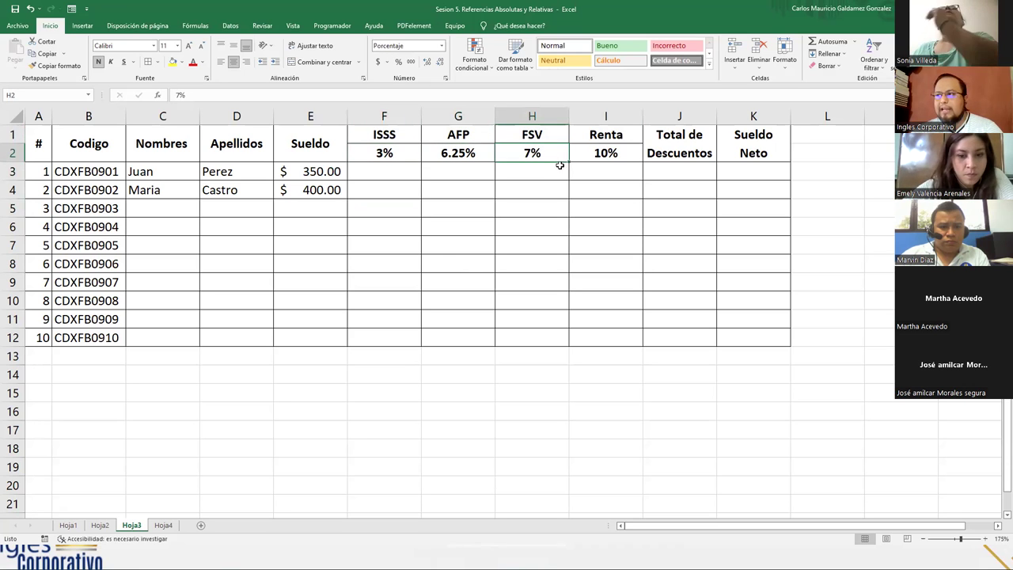
{"action": "left_click", "coordinate": [622, 143]}
{"action": "left_click", "coordinate": [615, 156]}
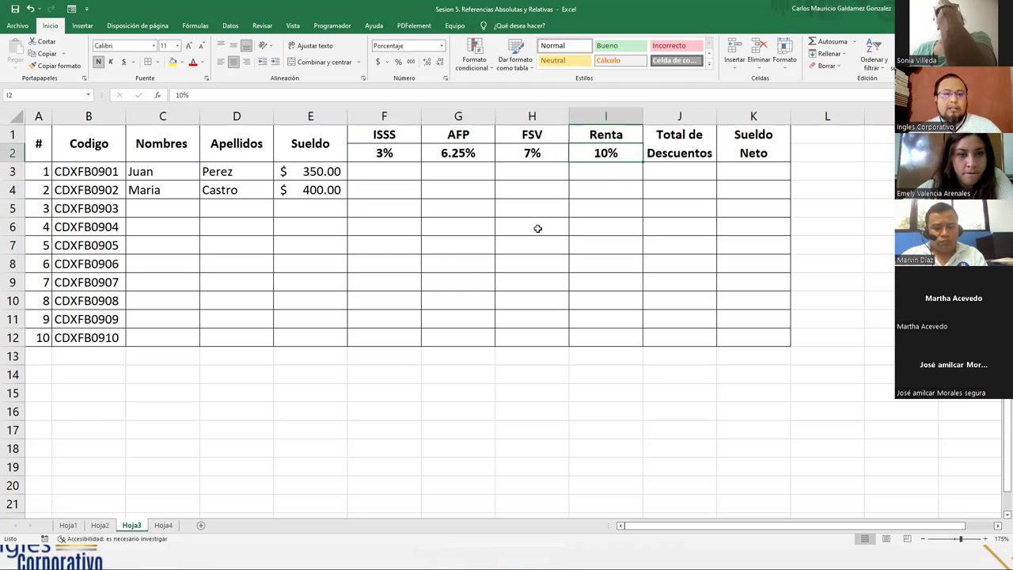
{"action": "left_click_drag", "start_coordinate": [606, 176], "coordinate": [620, 331]}
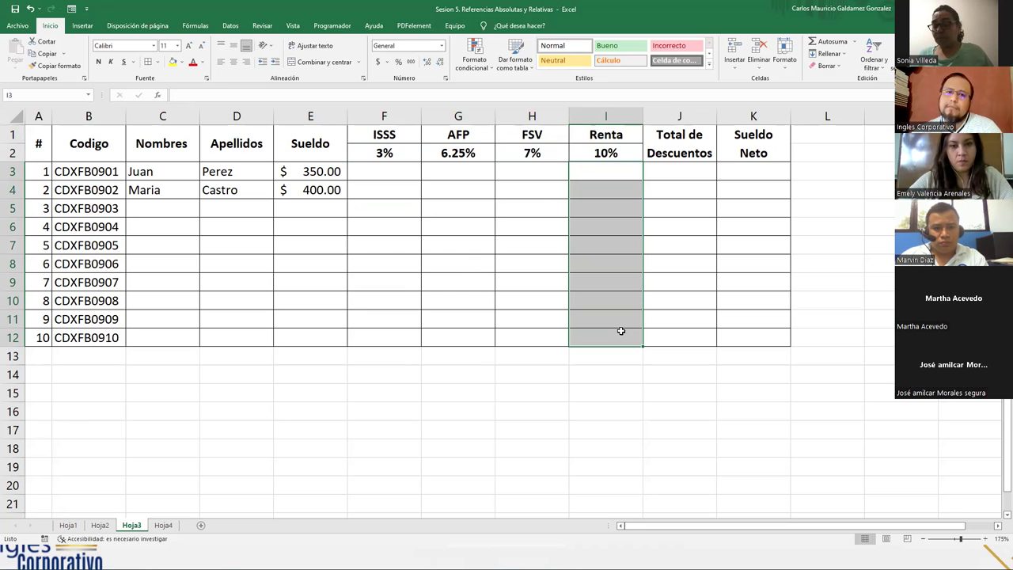
{"action": "left_click", "coordinate": [316, 193]}
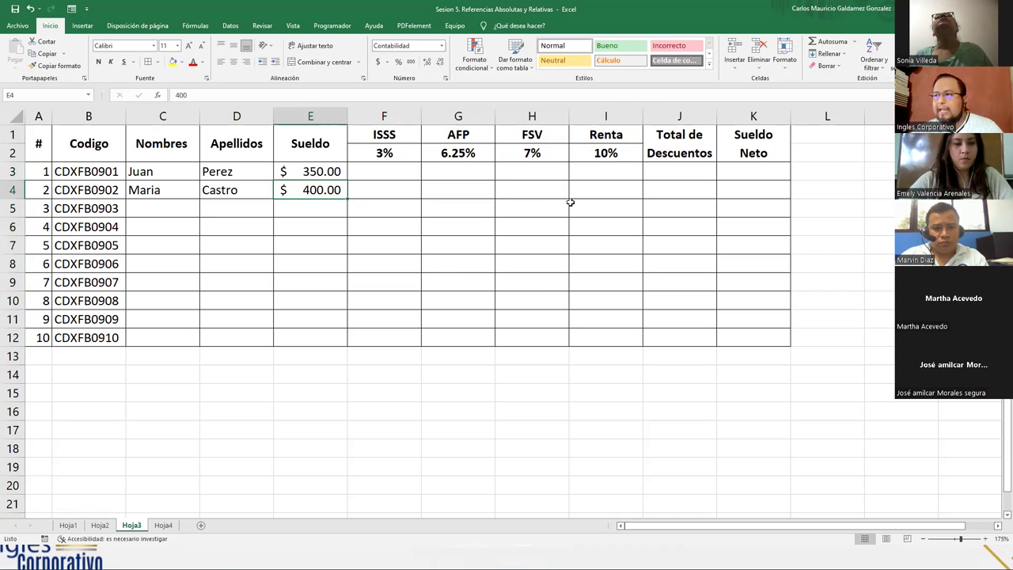
{"action": "left_click_drag", "start_coordinate": [593, 169], "coordinate": [614, 333]}
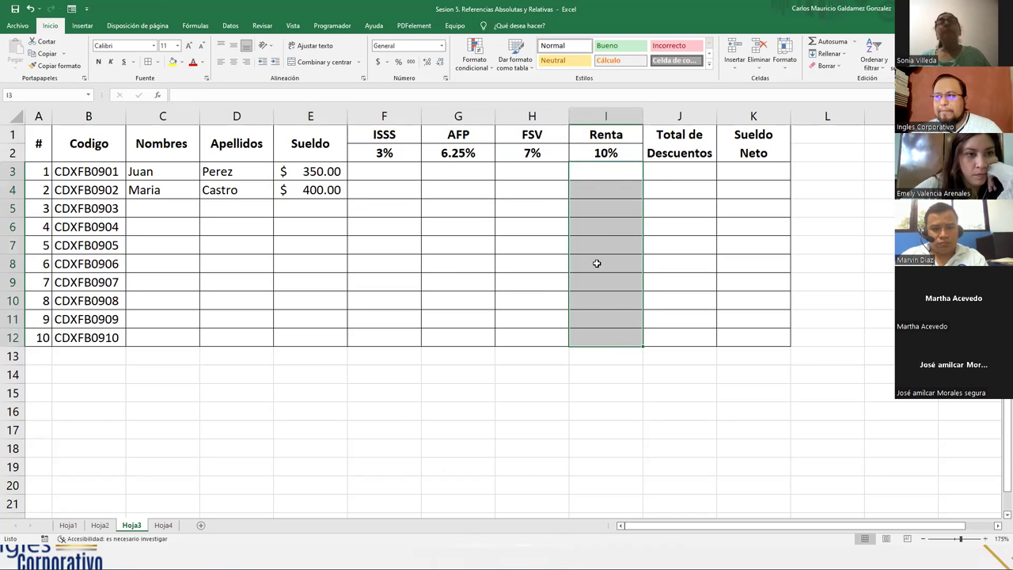
{"action": "left_click", "coordinate": [596, 174]}
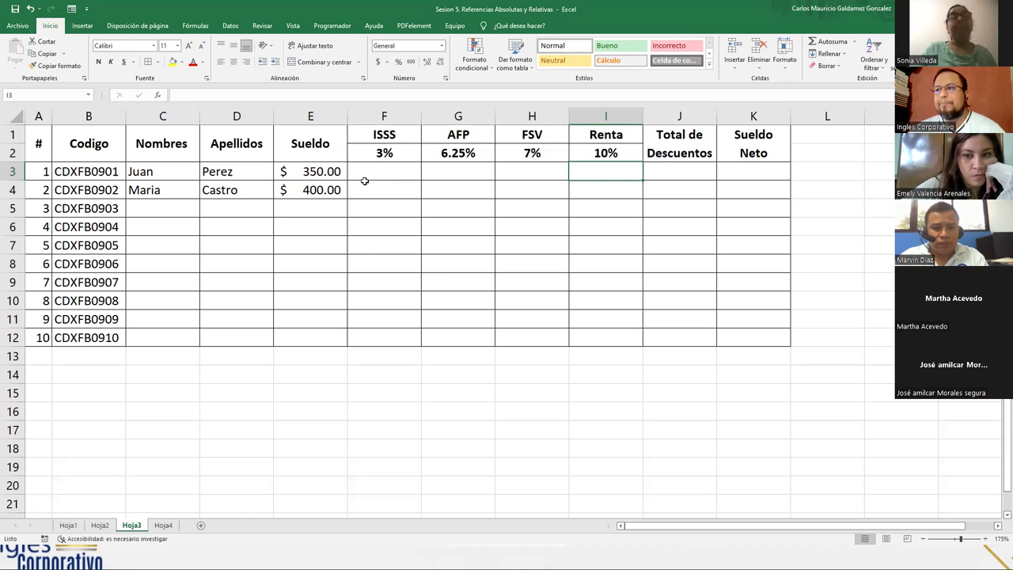
Step: Change the first two employees' salaries to 395.88 in E3 and 440.36 in E4
{"action": "left_click_drag", "start_coordinate": [295, 172], "coordinate": [299, 190]}
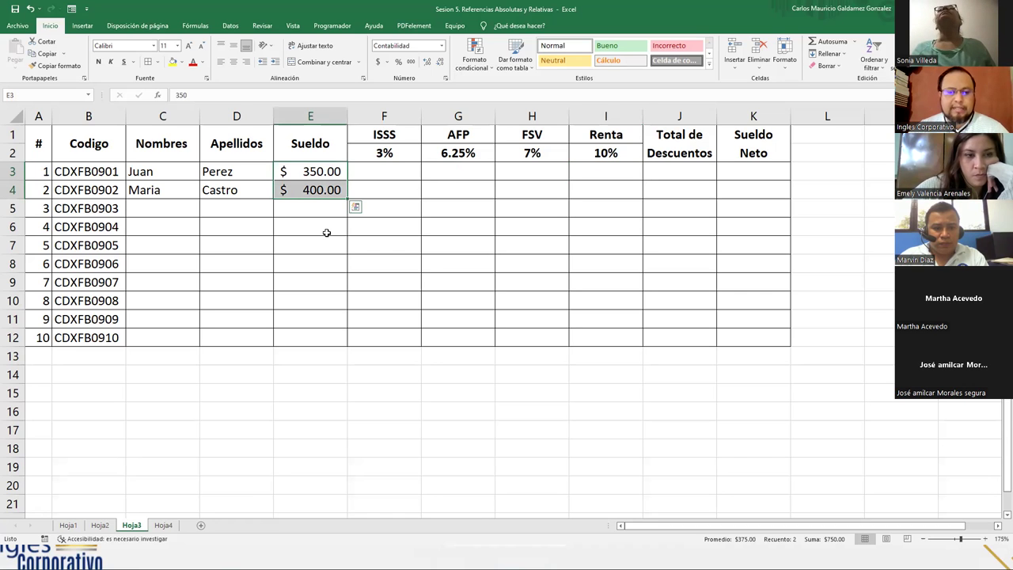
{"action": "type", "text": "3"}
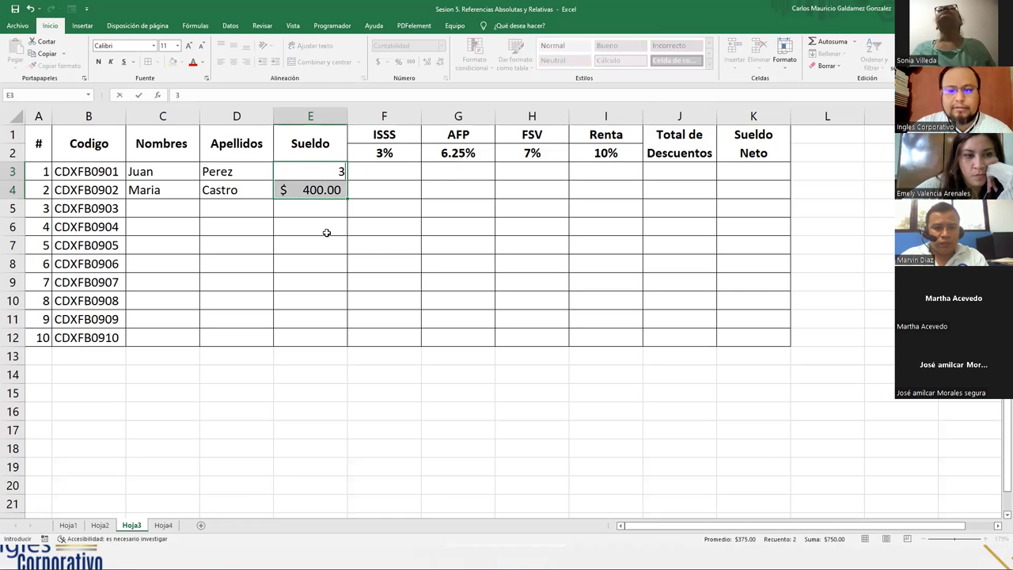
{"action": "type", "text": "95.88"}
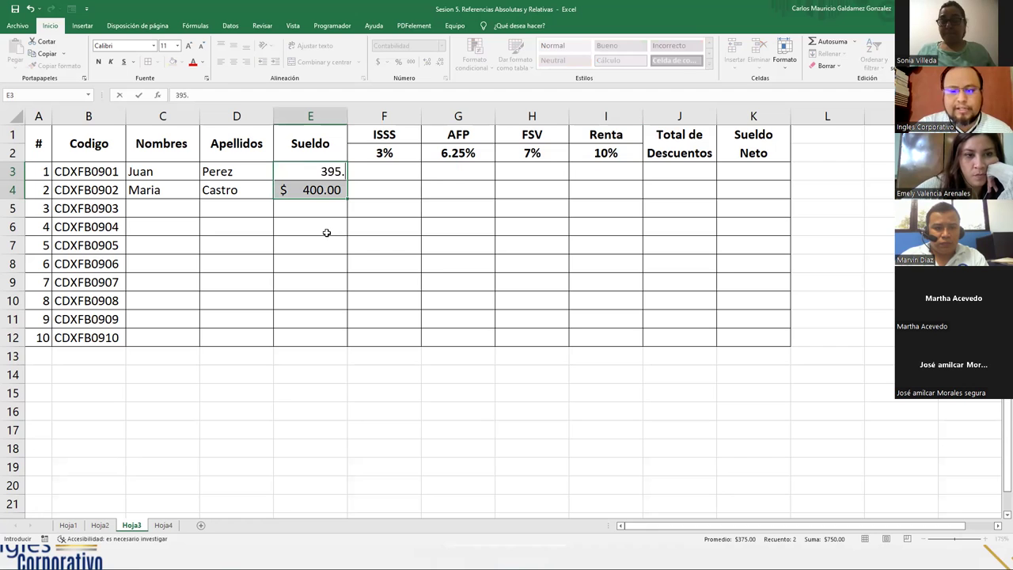
{"action": "key", "text": "Return"}
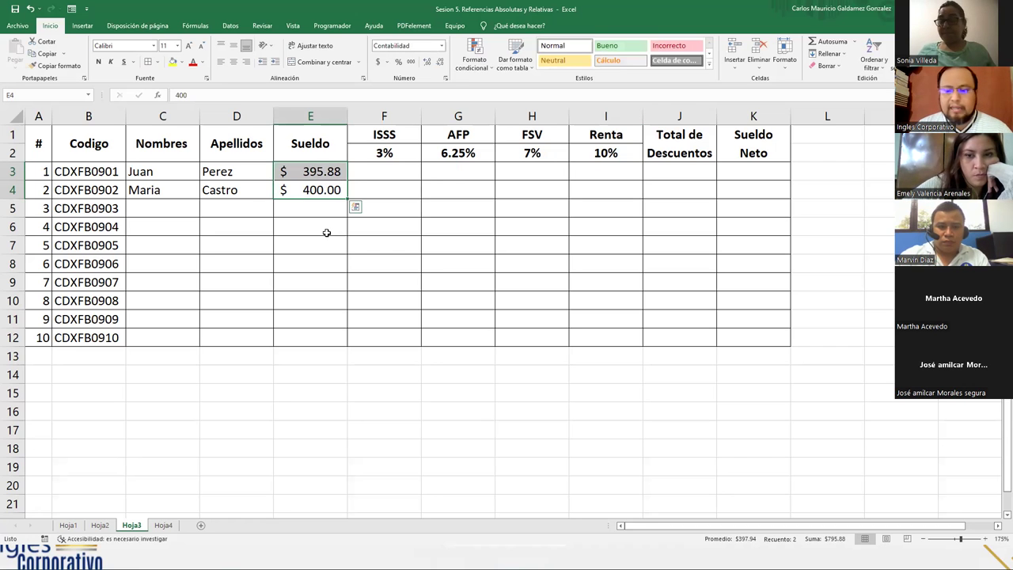
{"action": "key", "text": "Right"}
{"action": "key", "text": "Left"}
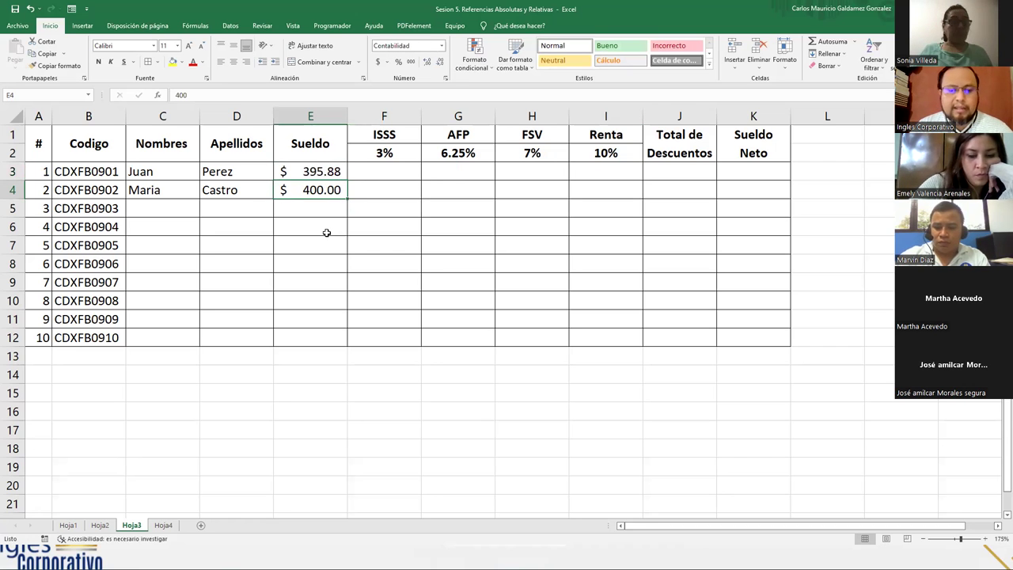
{"action": "type", "text": "440"}
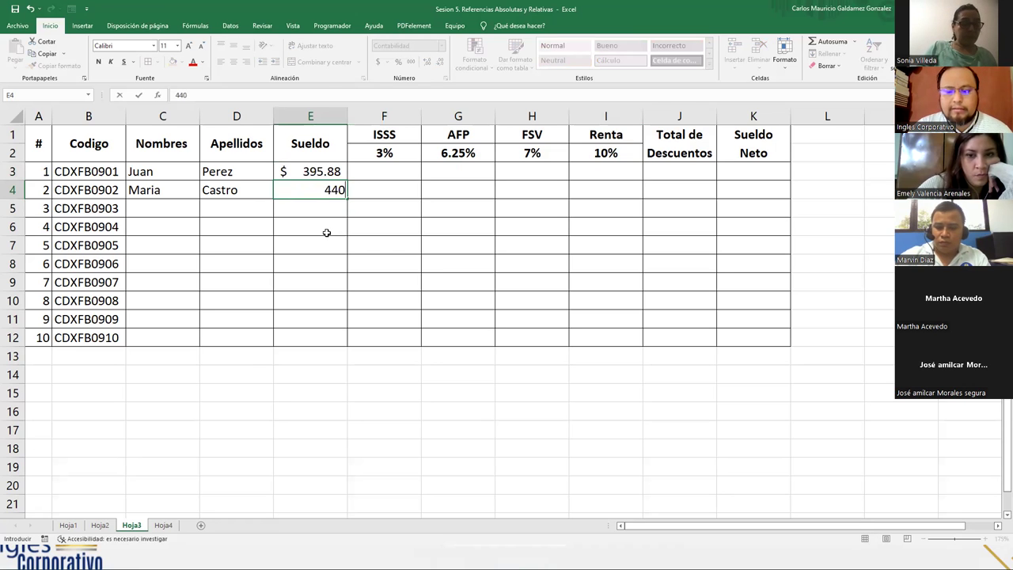
{"action": "type", "text": ".36"}
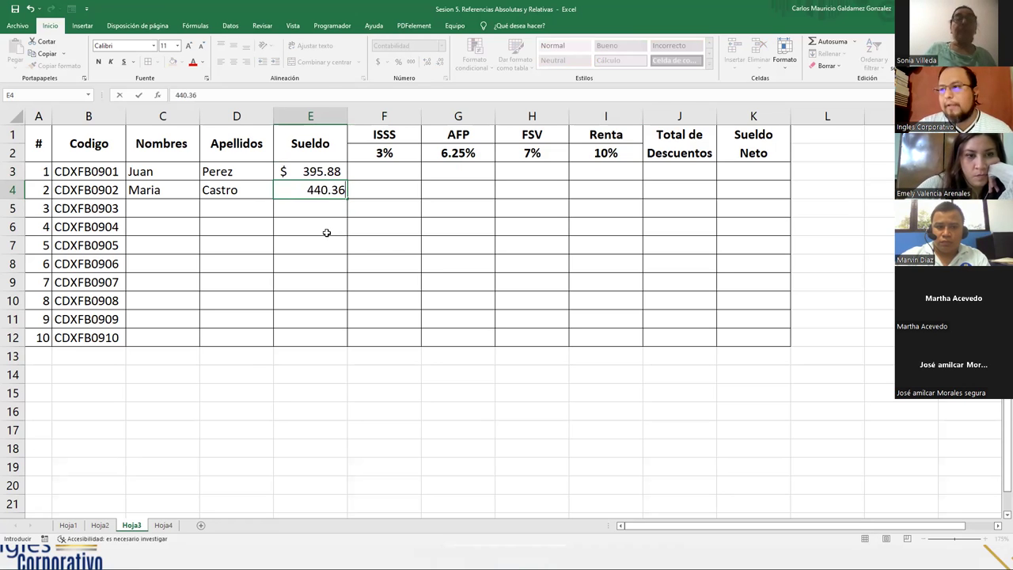
{"action": "key", "text": "Return"}
{"action": "key", "text": "Up"}
{"action": "key", "text": "Up"}
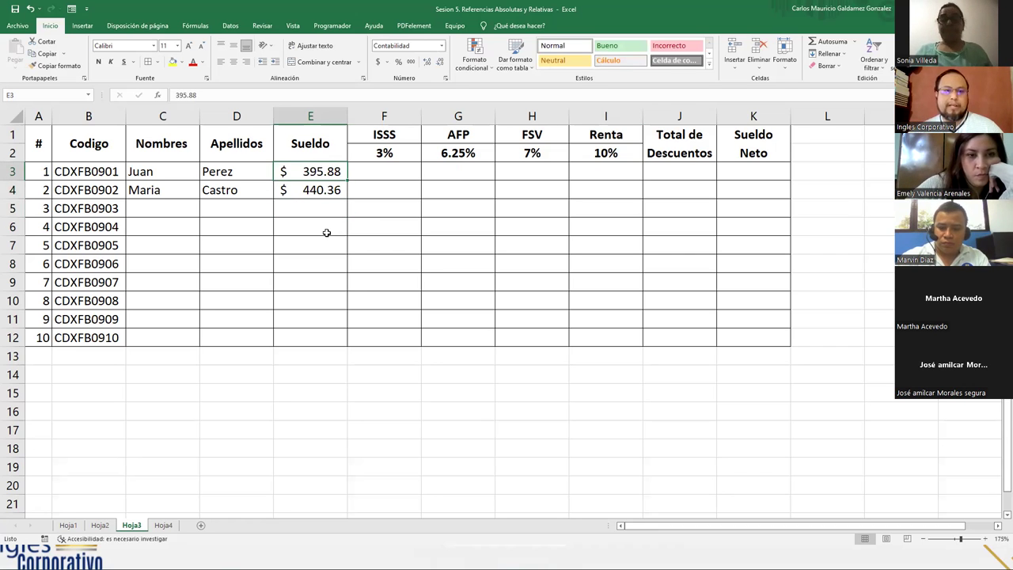
Step: Compare the payroll table's empty net salary and ISSS cells and its code column with the exchange rate cell E2 on Hoja2
{"action": "left_click_drag", "start_coordinate": [744, 169], "coordinate": [745, 190]}
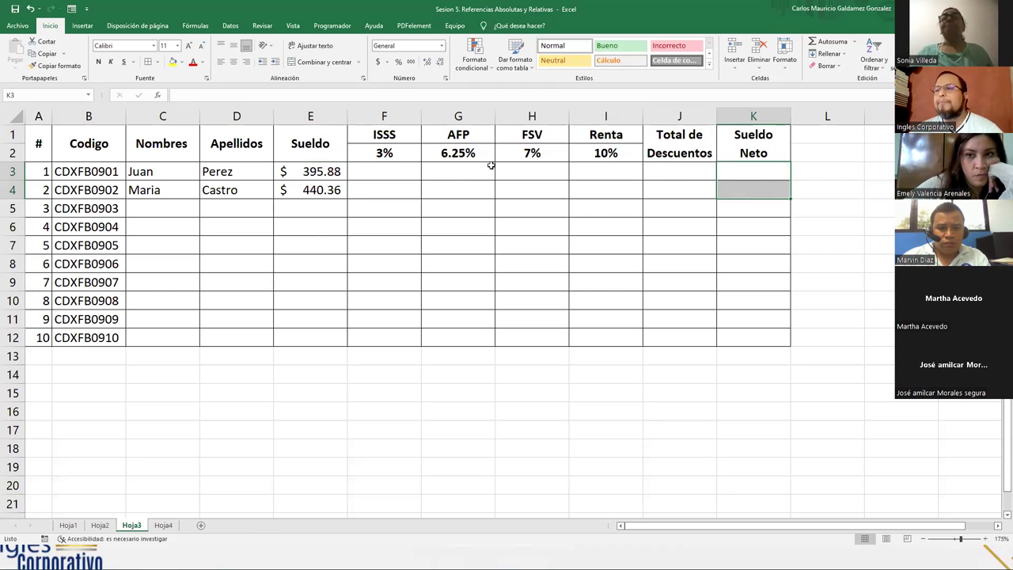
{"action": "left_click", "coordinate": [385, 173]}
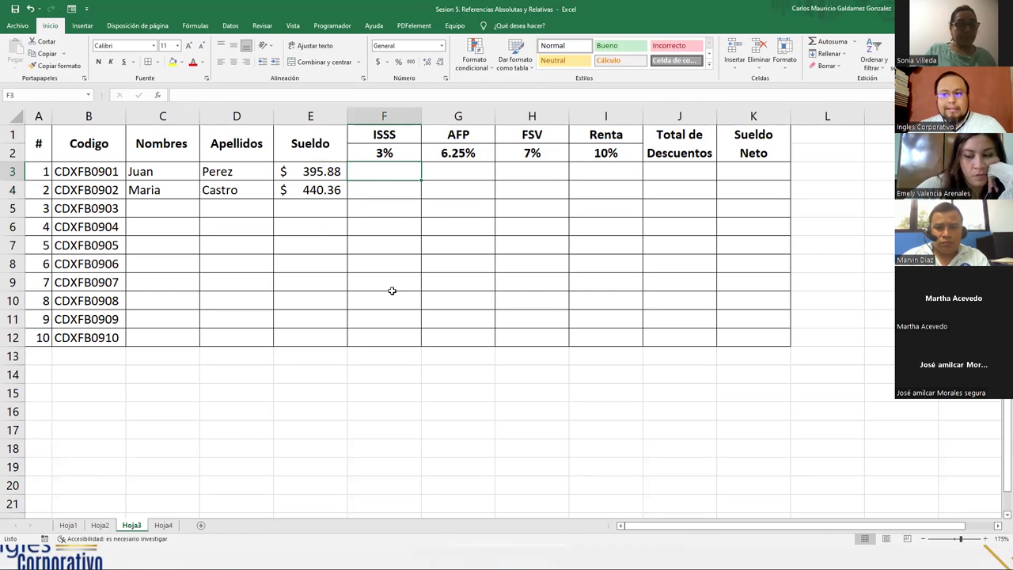
{"action": "left_click", "coordinate": [100, 525]}
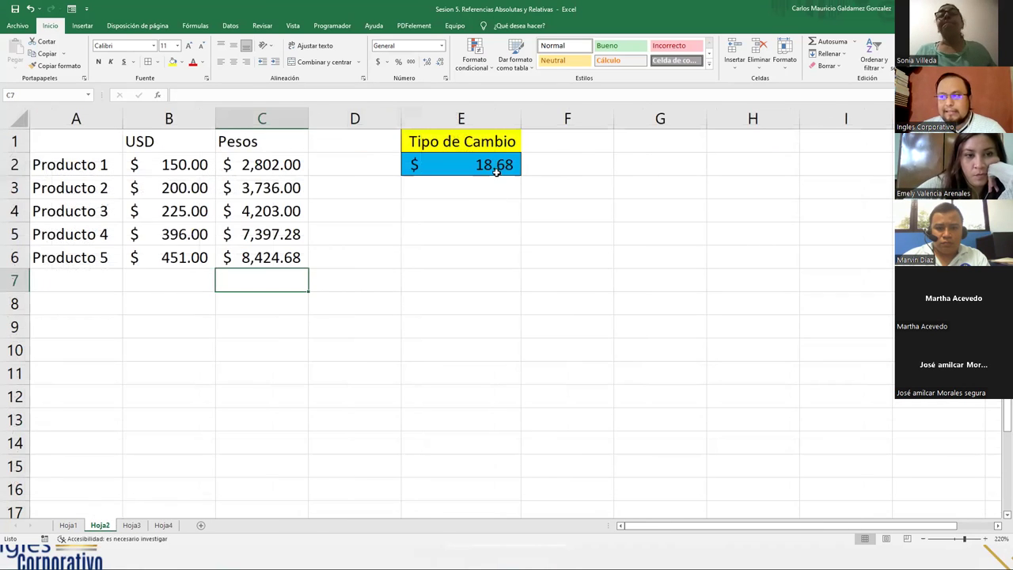
{"action": "left_click", "coordinate": [497, 168]}
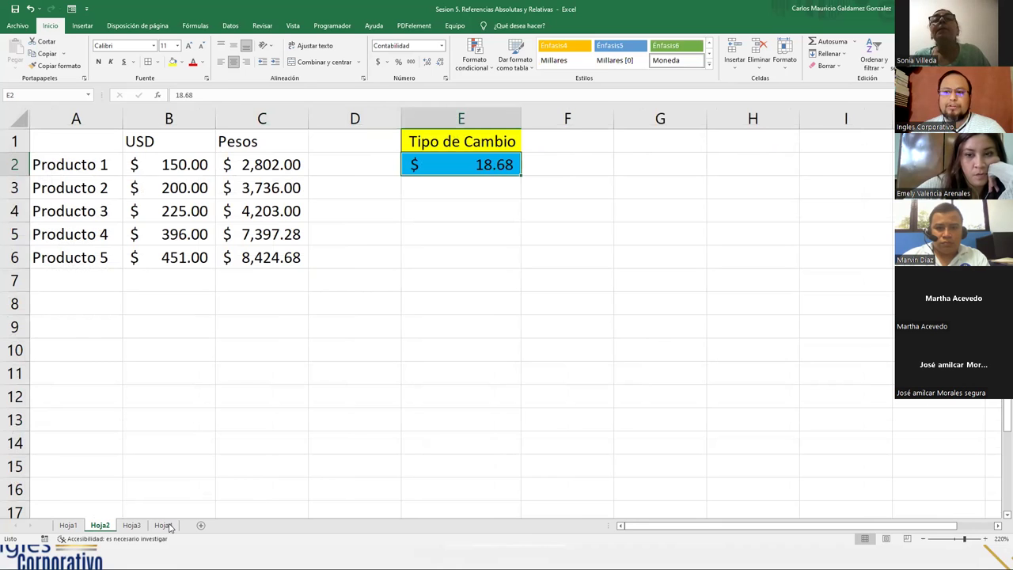
{"action": "left_click", "coordinate": [132, 525]}
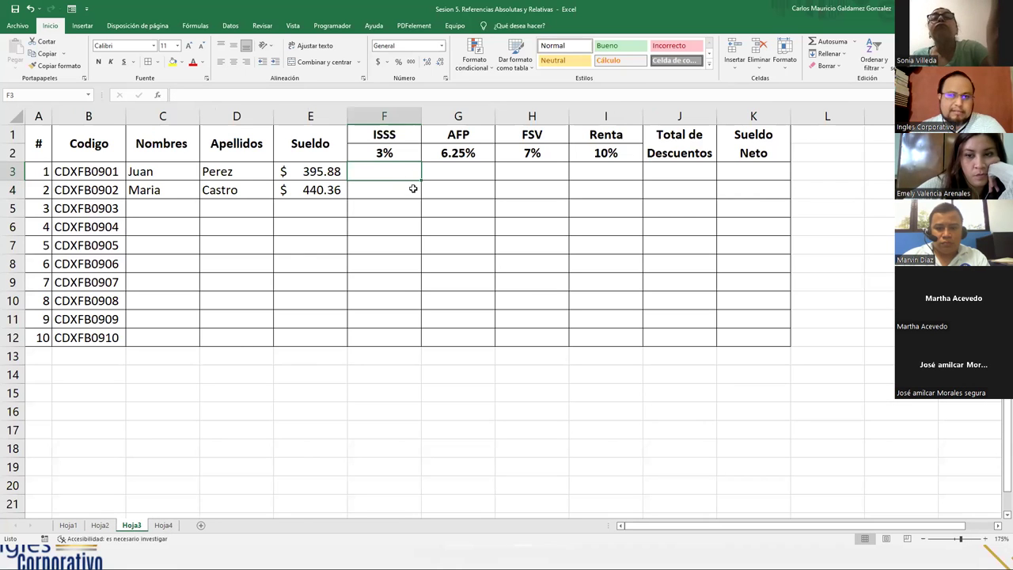
{"action": "left_click_drag", "start_coordinate": [76, 171], "coordinate": [87, 337]}
{"action": "left_click", "coordinate": [201, 335]}
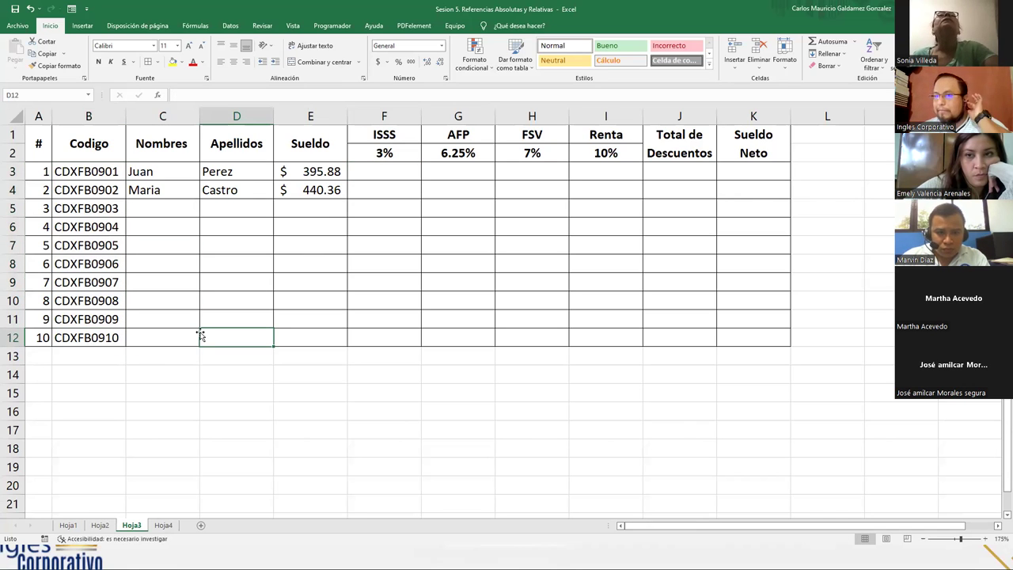
Step: Calculate the first employee's ISSS deduction in F3 with =E3*$F$2, keeping the percentage reference absolute
{"action": "left_click", "coordinate": [372, 172]}
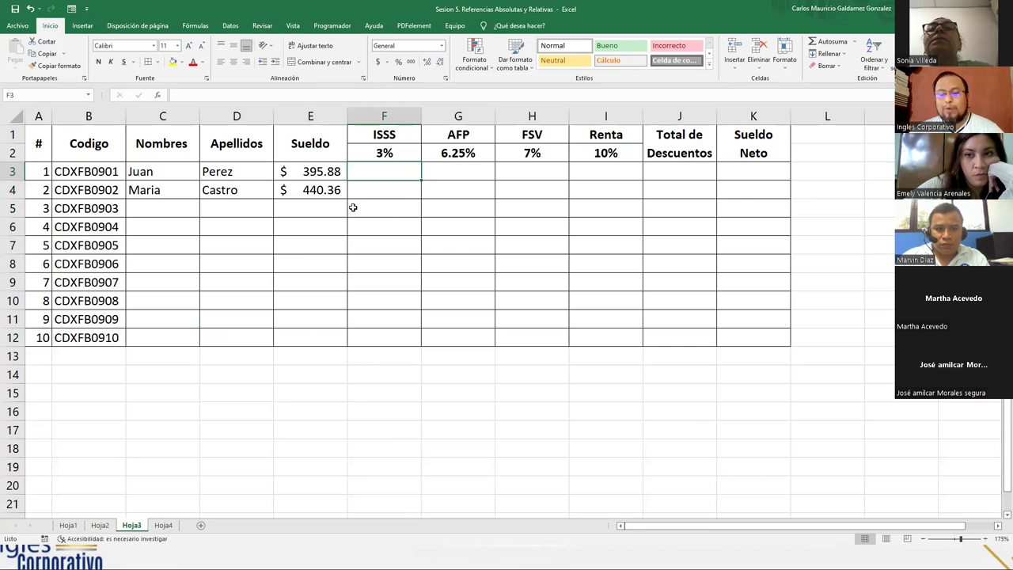
{"action": "left_click", "coordinate": [390, 203]}
{"action": "left_click", "coordinate": [388, 174]}
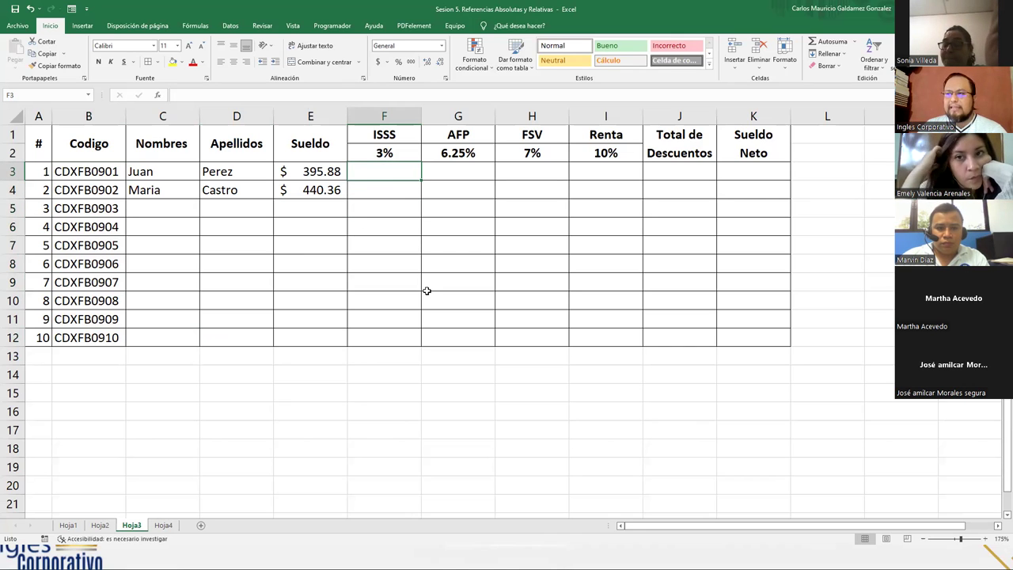
{"action": "type", "text": "="}
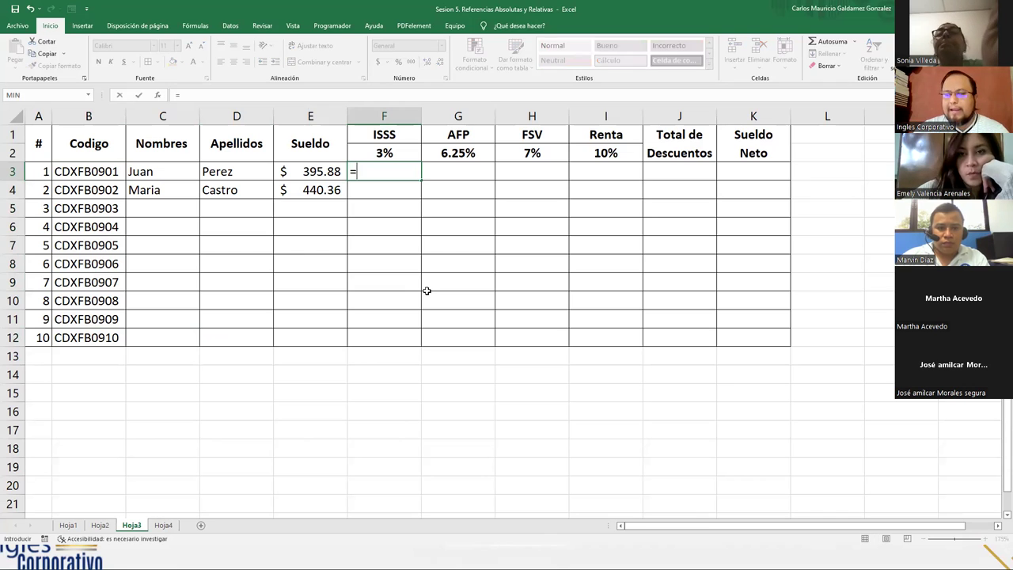
{"action": "key", "text": "Left"}
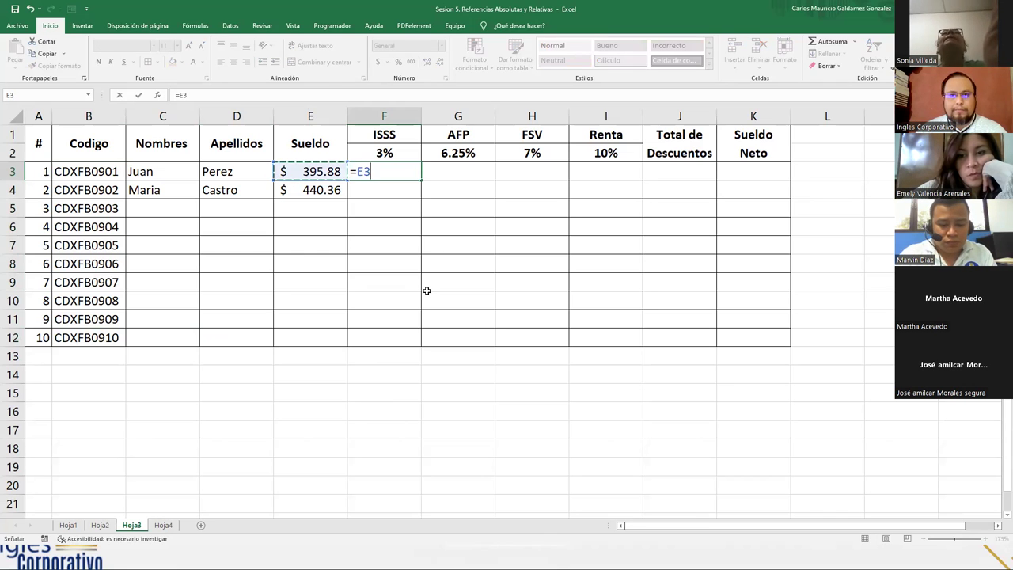
{"action": "type", "text": "*"}
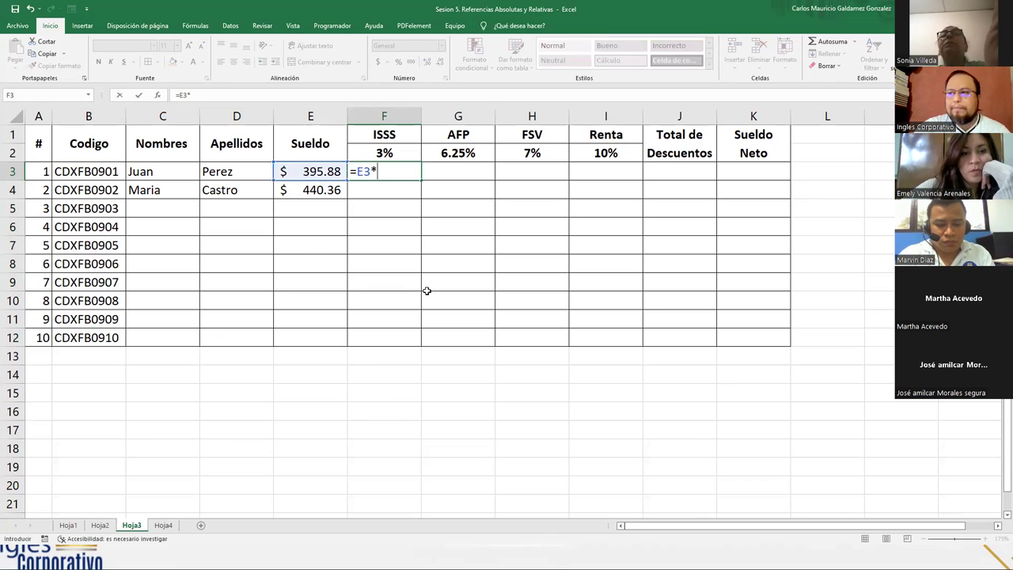
{"action": "left_click", "coordinate": [399, 132]}
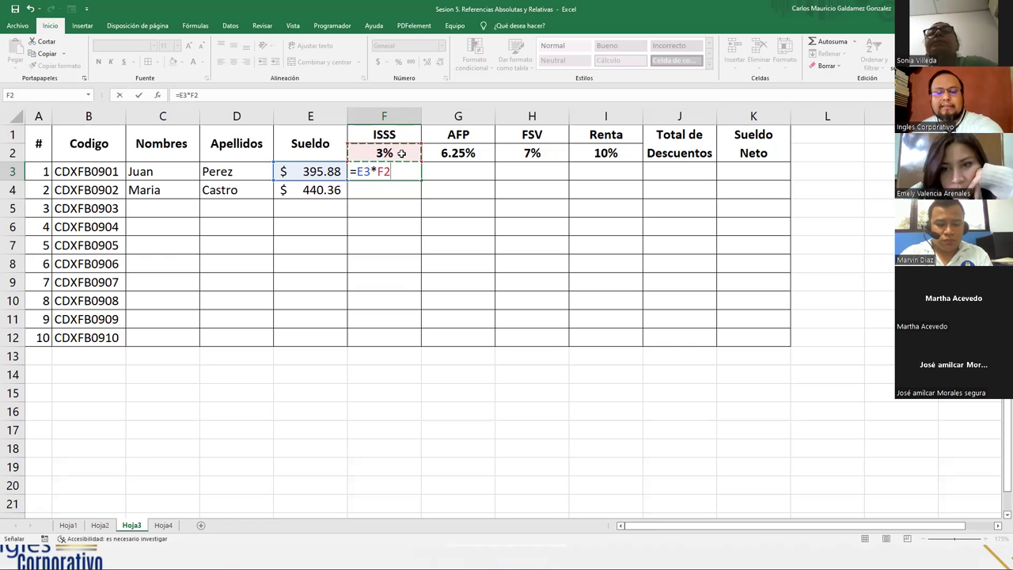
{"action": "key", "text": "F4"}
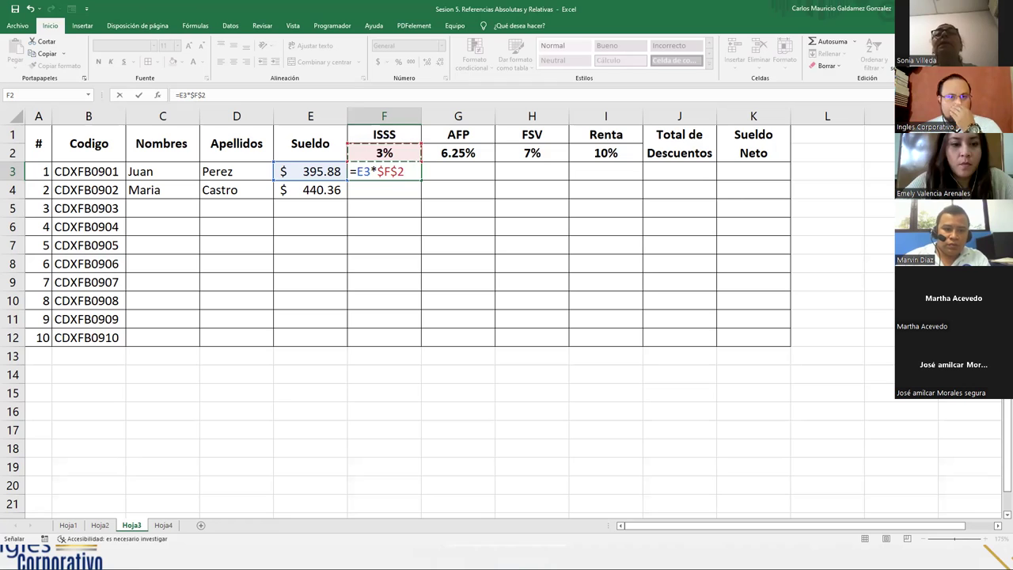
{"action": "key", "text": "Return"}
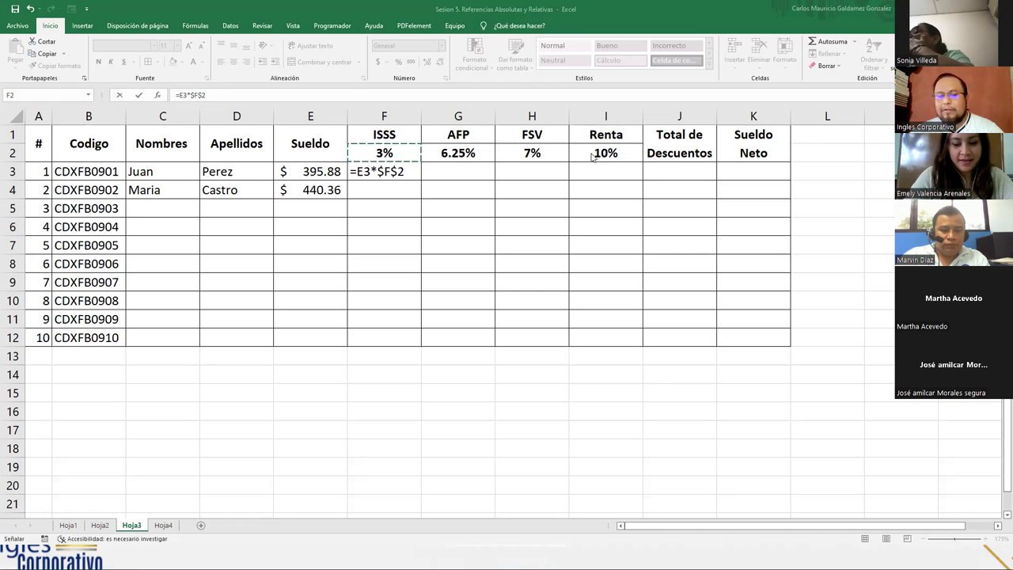
{"action": "left_click", "coordinate": [399, 176]}
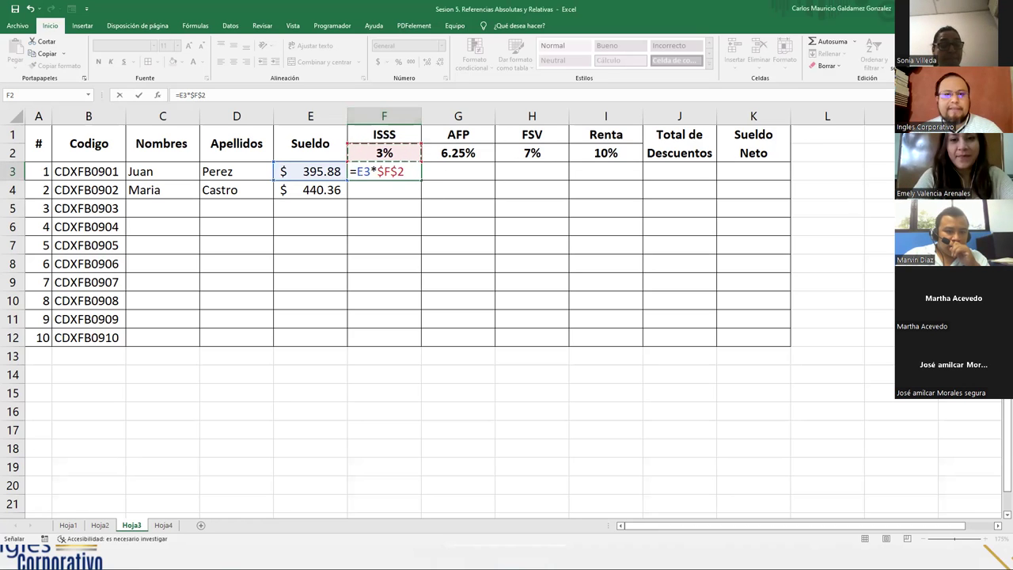
{"action": "key", "text": "alt+Tab"}
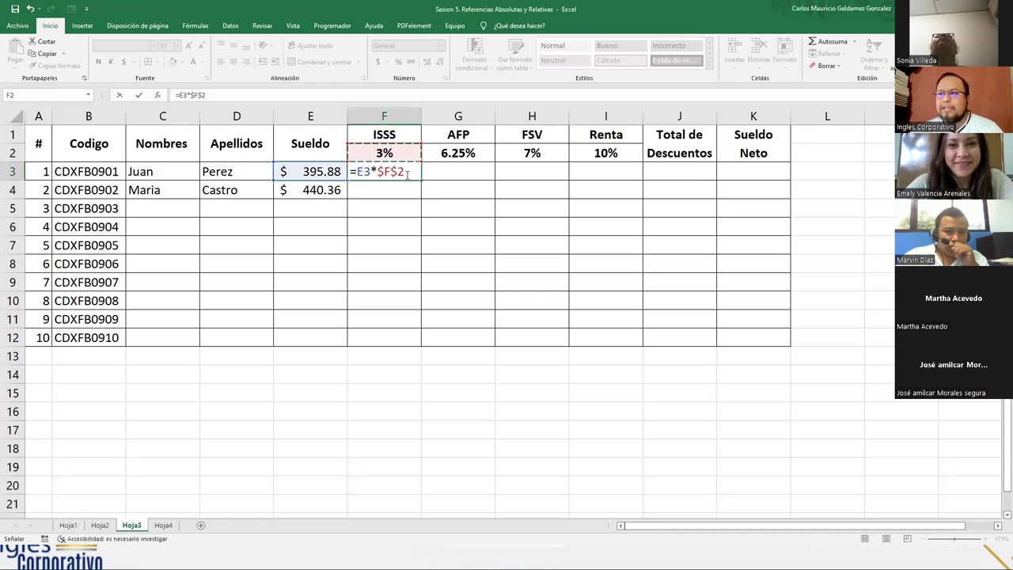
{"action": "key", "text": "Return"}
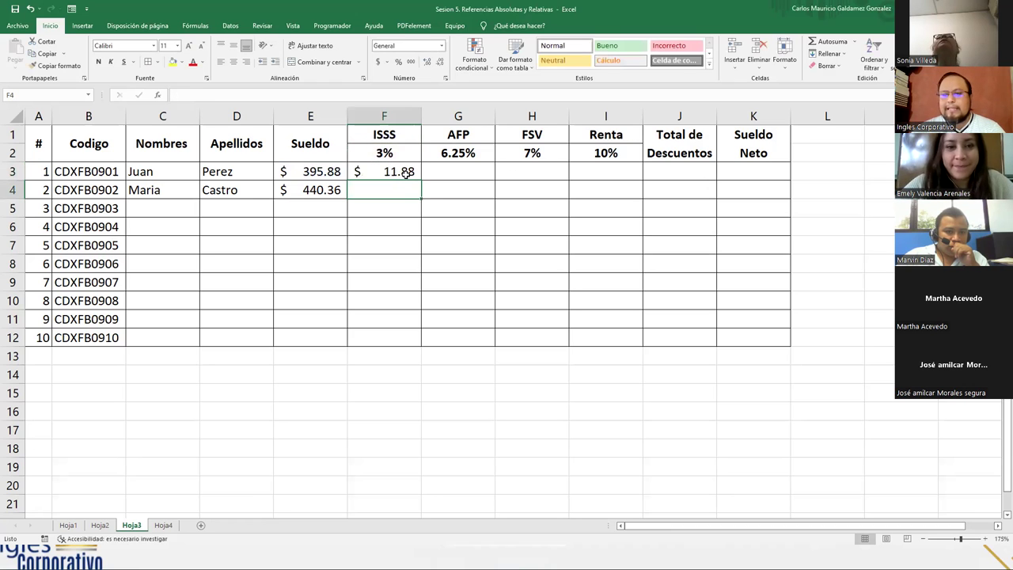
{"action": "left_click", "coordinate": [405, 174]}
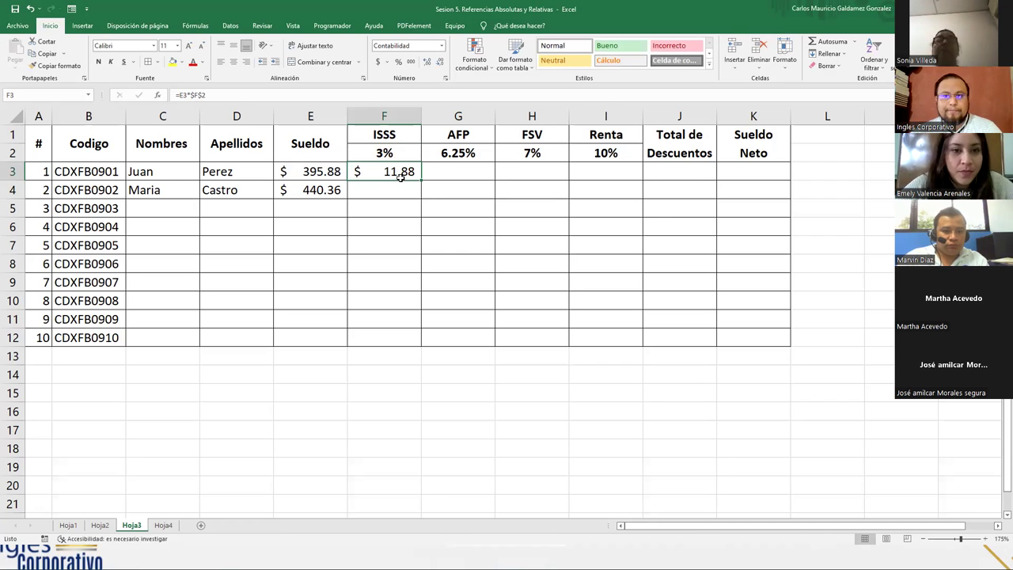
{"action": "left_click", "coordinate": [450, 171]}
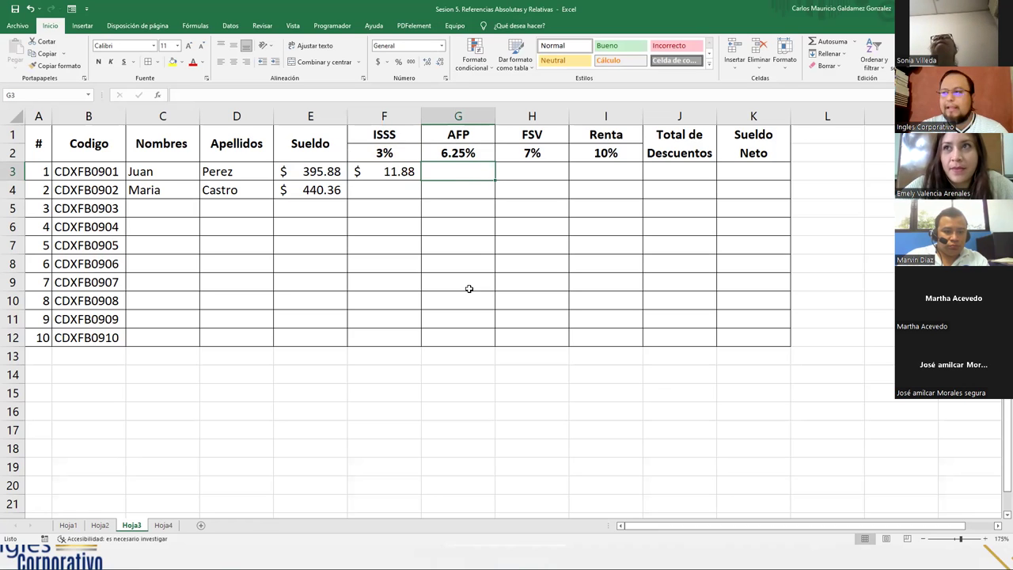
Step: Calculate the first employee's AFP deduction in G3 with =E3*$G$2, keeping the percentage reference absolute
{"action": "type", "text": "="}
{"action": "key", "text": "Left"}
{"action": "key", "text": "Left"}
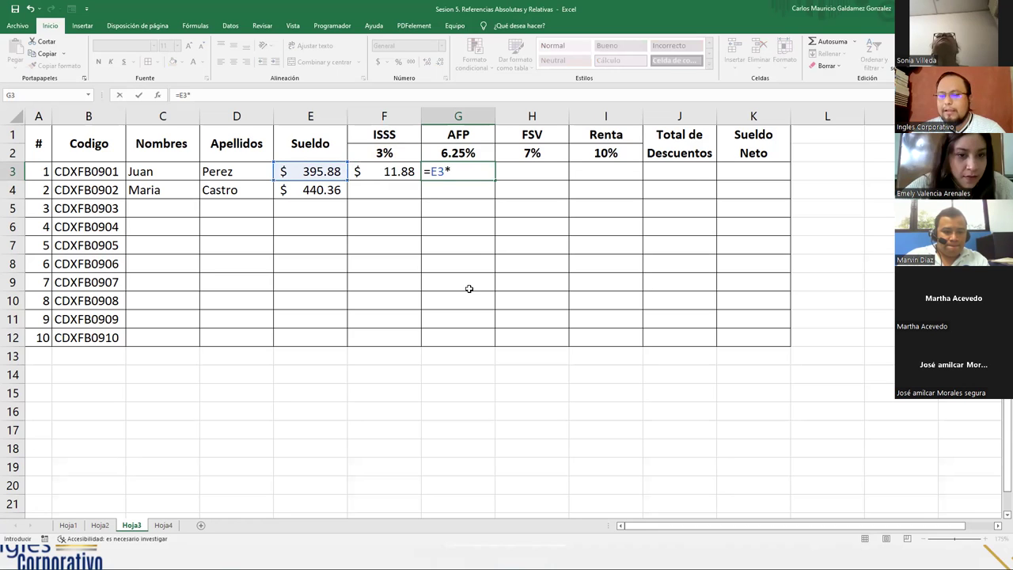
{"action": "key", "text": "Up"}
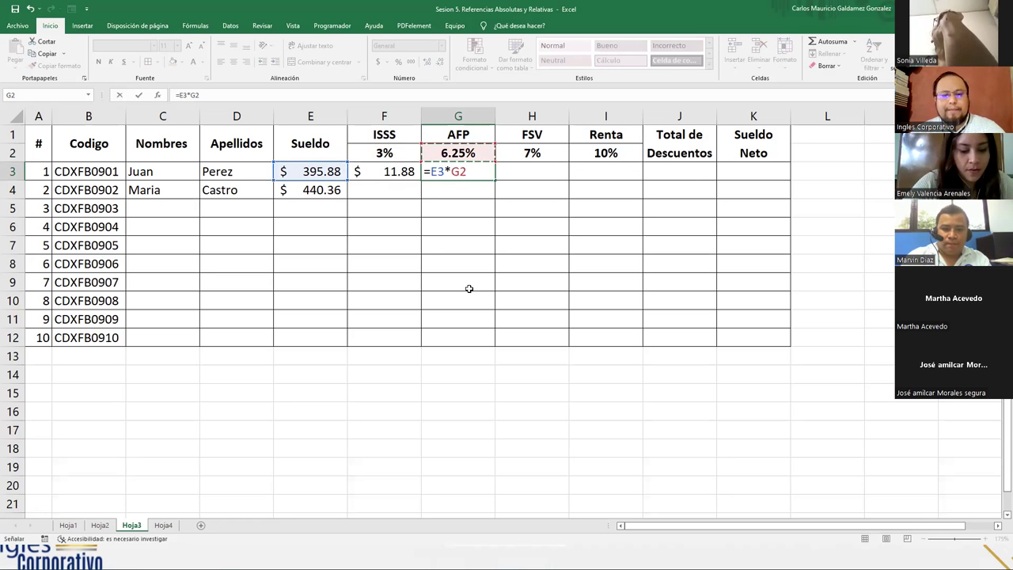
{"action": "key", "text": "F4"}
{"action": "key", "text": "Return"}
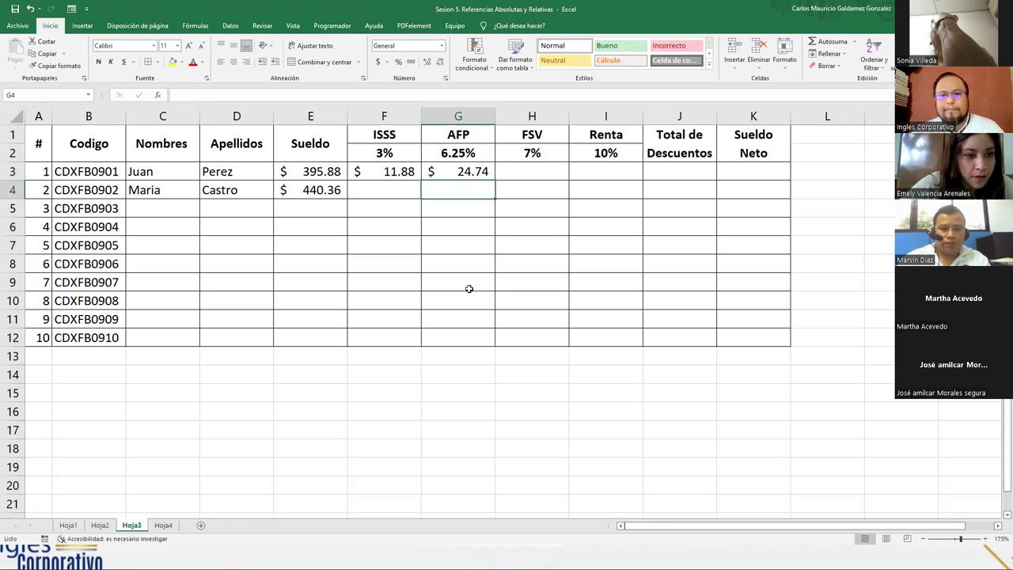
Step: Calculate the first employee's FSV deduction in H3 with =E3*$H$2, keeping the percentage reference absolute
{"action": "key", "text": "Up"}
{"action": "key", "text": "Right"}
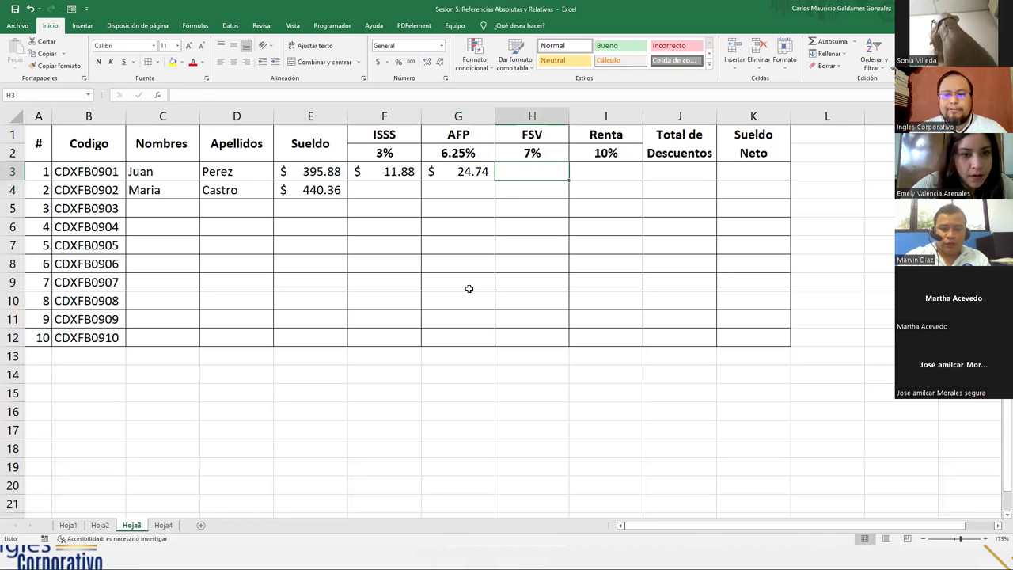
{"action": "type", "text": "="}
{"action": "key", "text": "Left"}
{"action": "key", "text": "Left"}
{"action": "key", "text": "Left"}
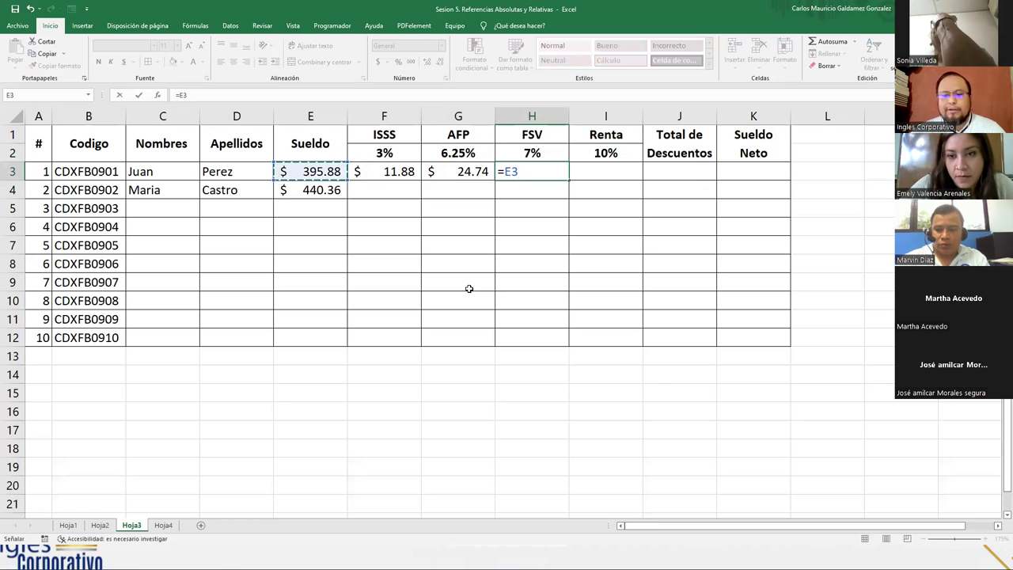
{"action": "type", "text": "*"}
{"action": "key", "text": "Up"}
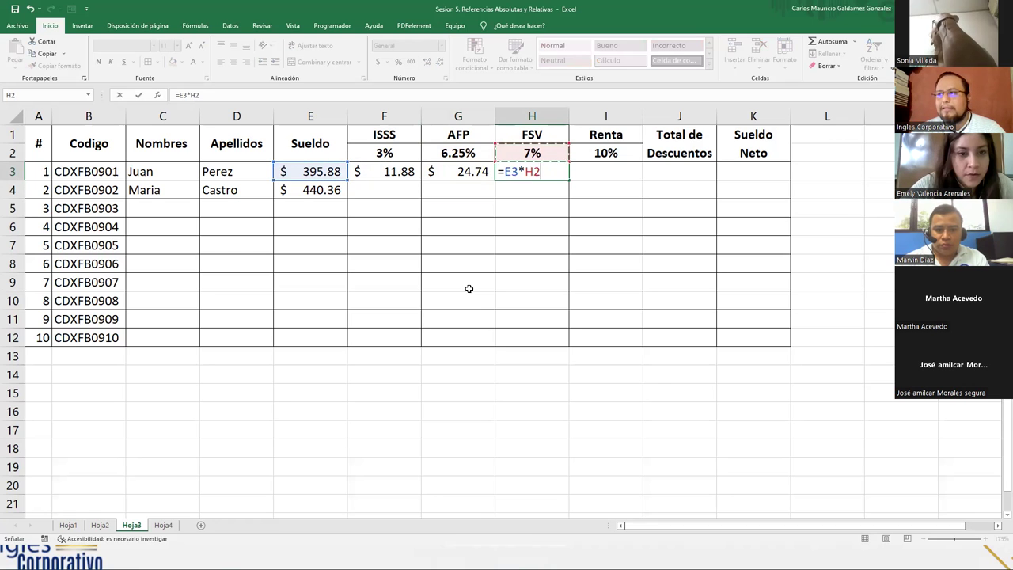
{"action": "key", "text": "F4"}
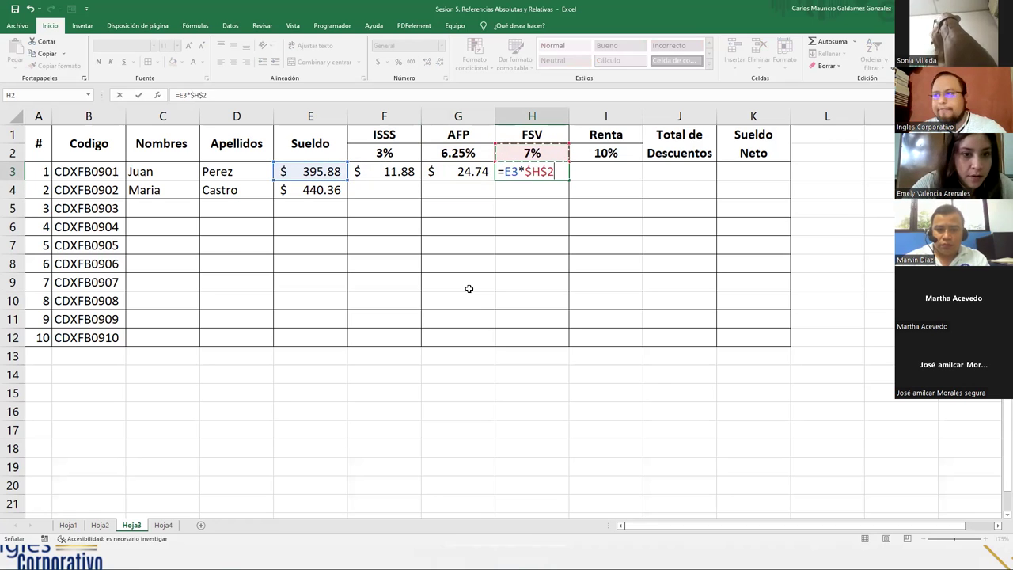
{"action": "key", "text": "Return"}
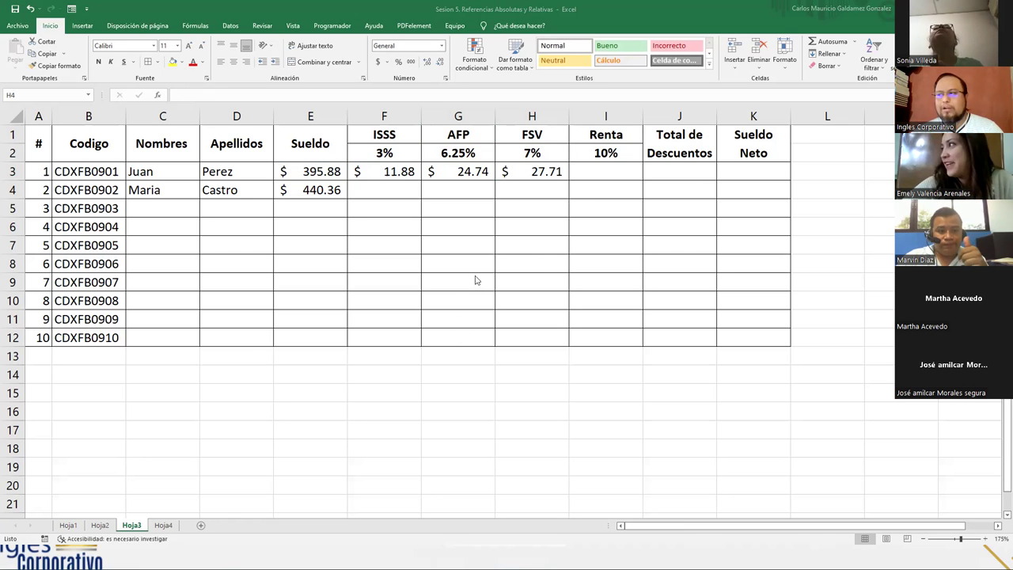
Step: Fill the ISSS, AFP and FSV formulas from F3:H3 down to row 12 and check the formulas in H3 and G5
{"action": "left_click_drag", "start_coordinate": [388, 174], "coordinate": [553, 338]}
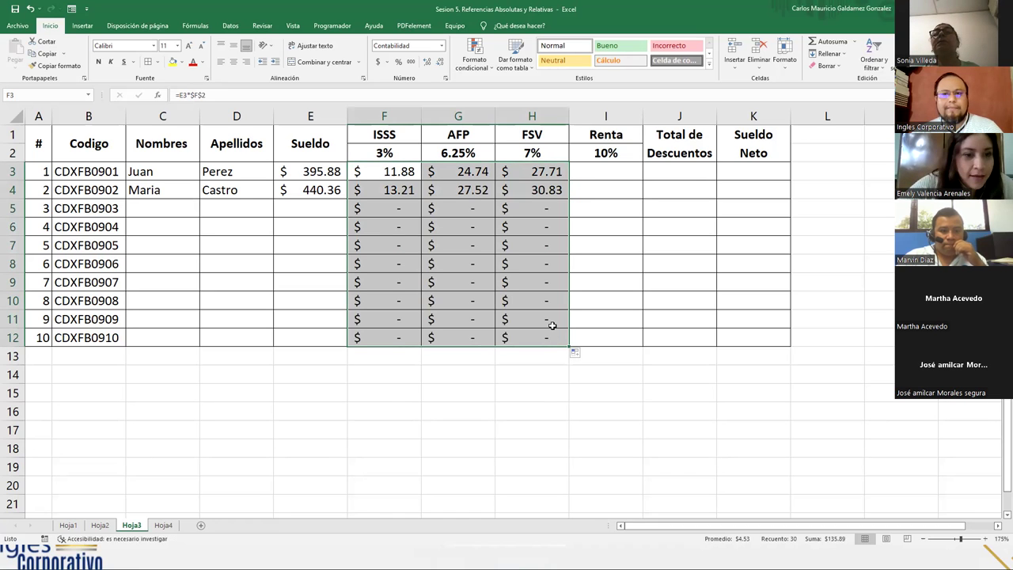
{"action": "left_click_drag", "start_coordinate": [536, 172], "coordinate": [475, 208]}
{"action": "left_click", "coordinate": [536, 171]}
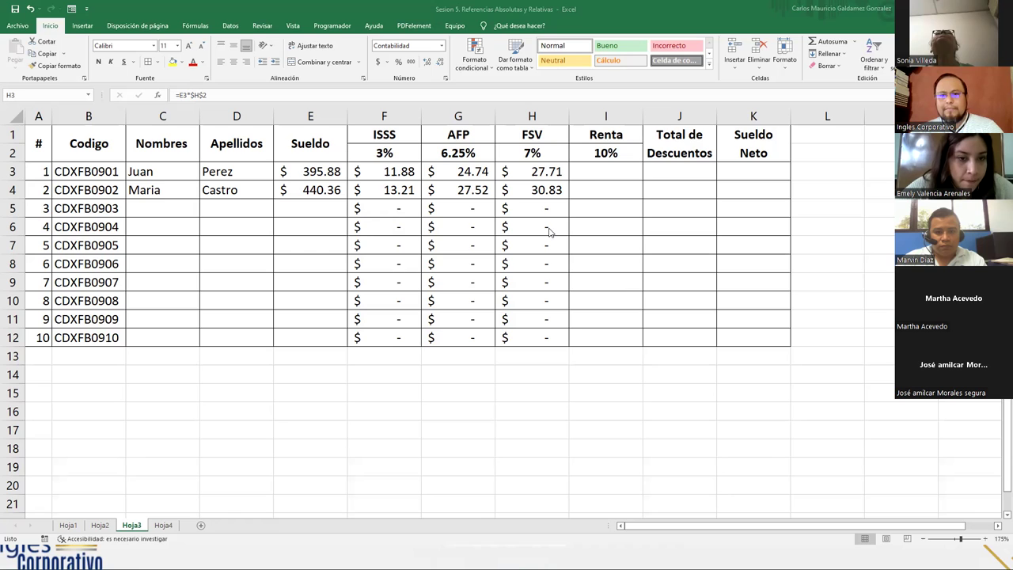
{"action": "left_click", "coordinate": [475, 210]}
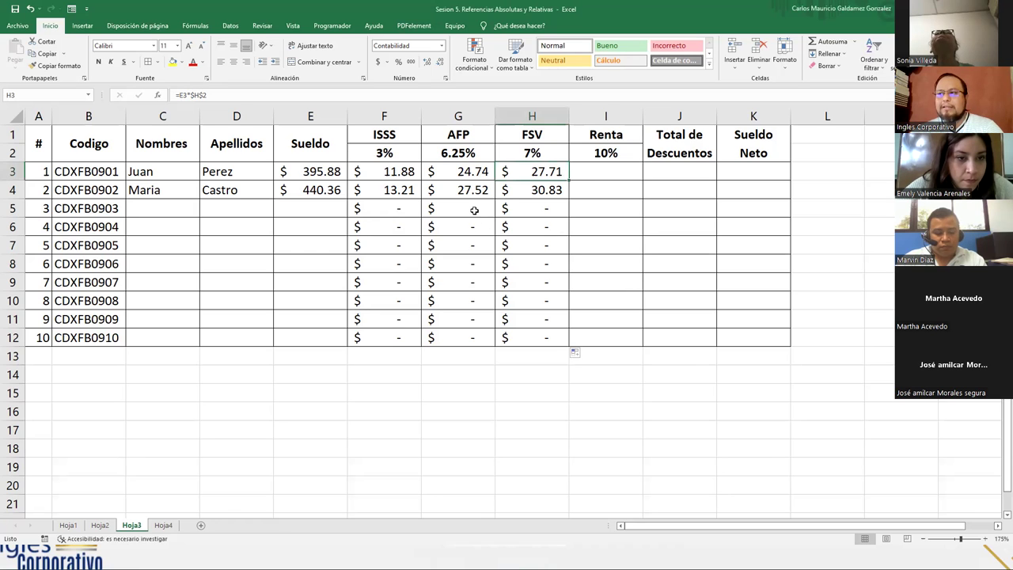
{"action": "left_click", "coordinate": [475, 210]}
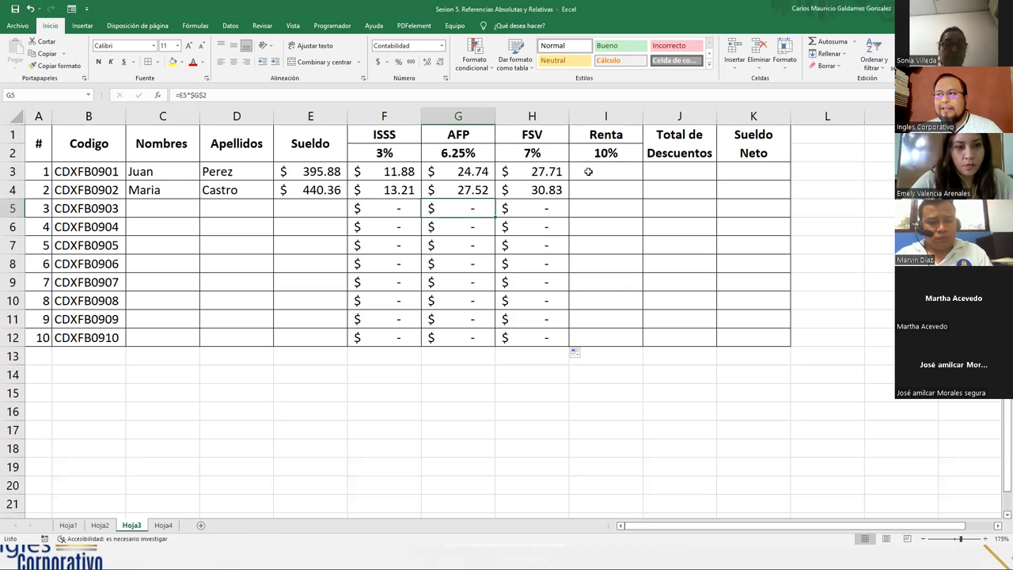
Step: Begin the first employee's Renta formula in I3 with an SI function testing whether the salary meets E3>=400
{"action": "left_click", "coordinate": [588, 171]}
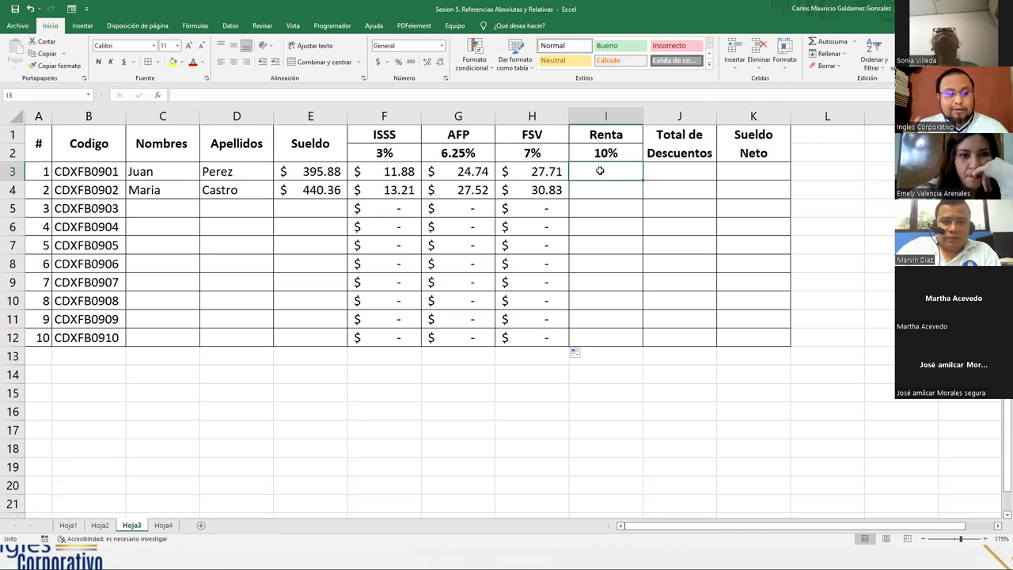
{"action": "type", "text": "="}
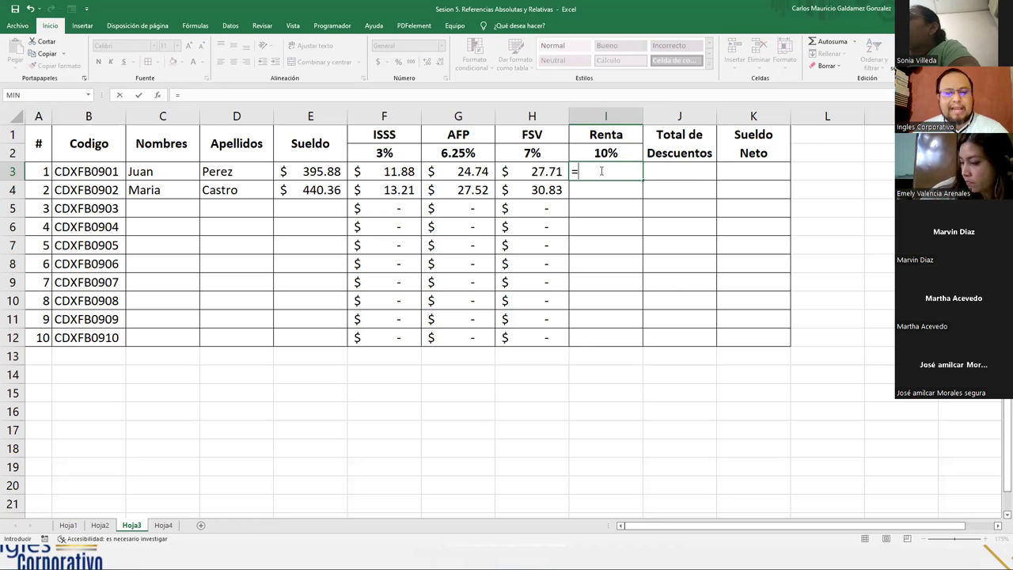
{"action": "type", "text": "SI("}
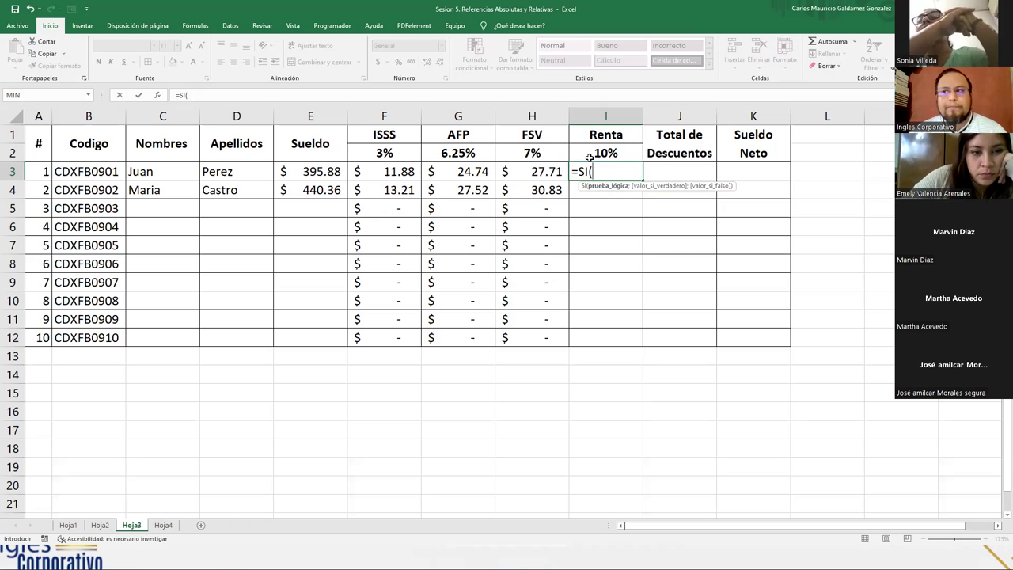
{"action": "left_click", "coordinate": [318, 172]}
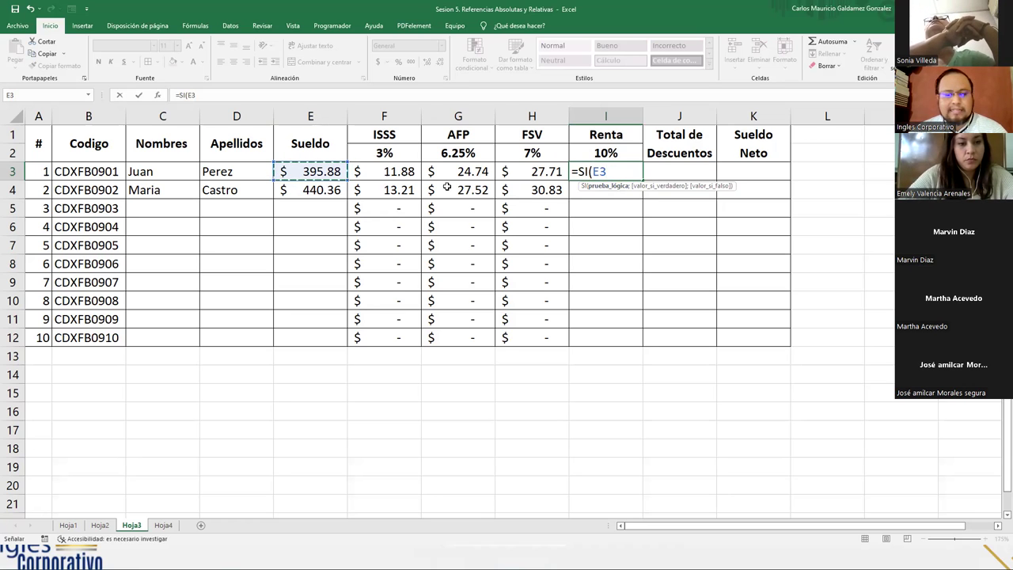
{"action": "type", "text": "<"}
{"action": "key", "text": "BackSpace"}
{"action": "type", "text": ">"}
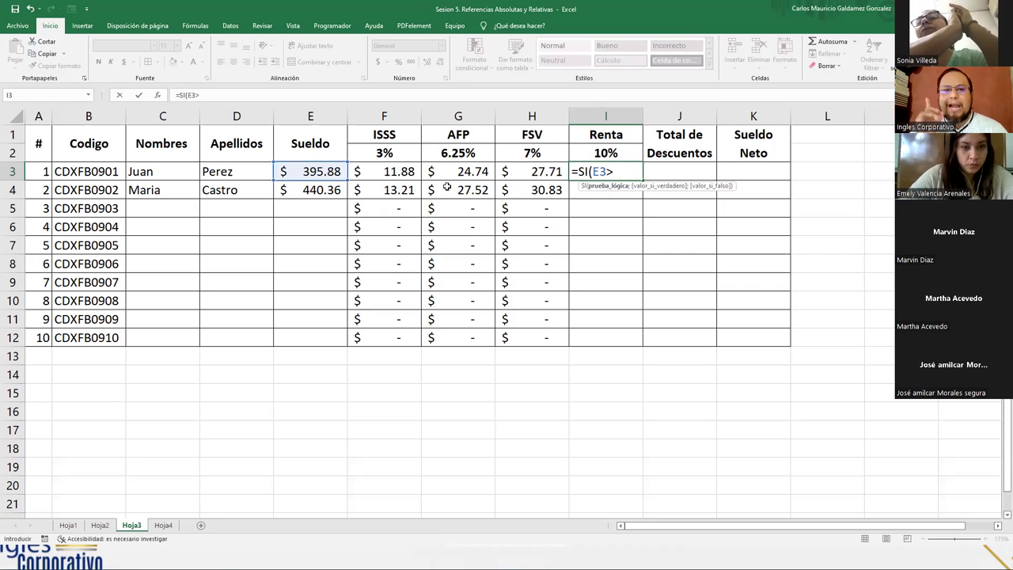
{"action": "type", "text": "=400"}
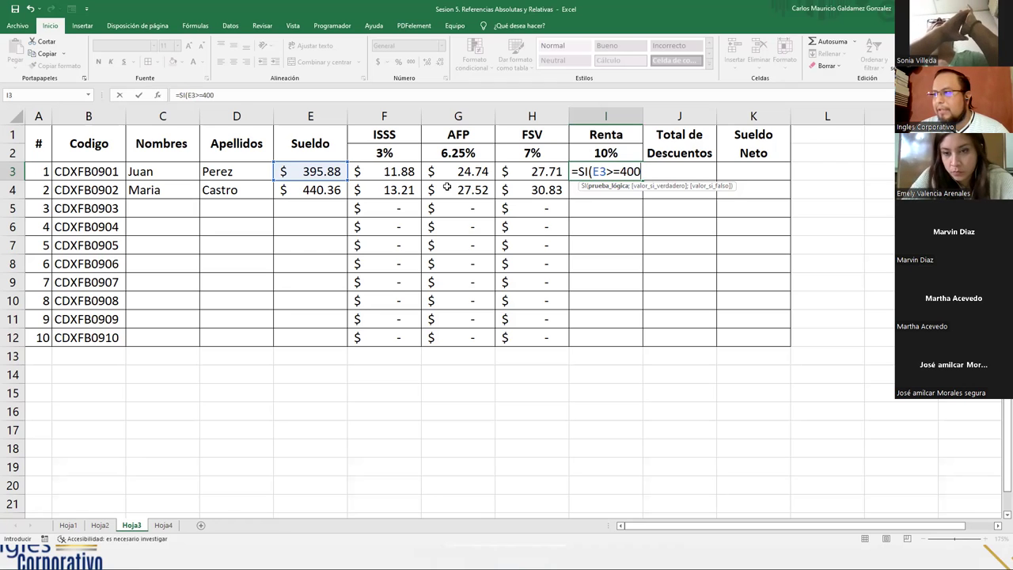
Step: Complete the SI formula in I3 with E3*$I$2 as the true value and 0 as the false value
{"action": "type", "text": ";"}
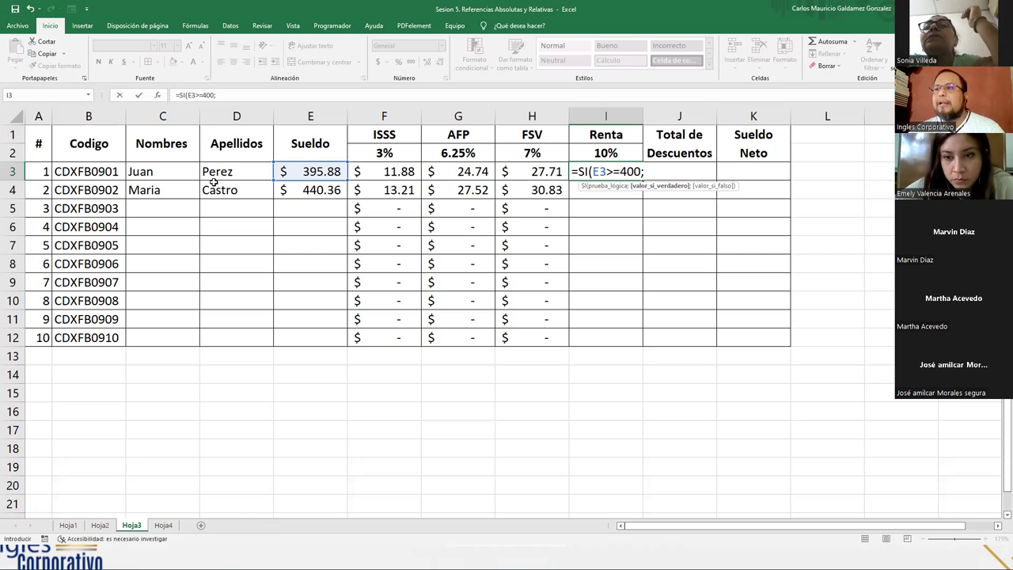
{"action": "left_click", "coordinate": [305, 172]}
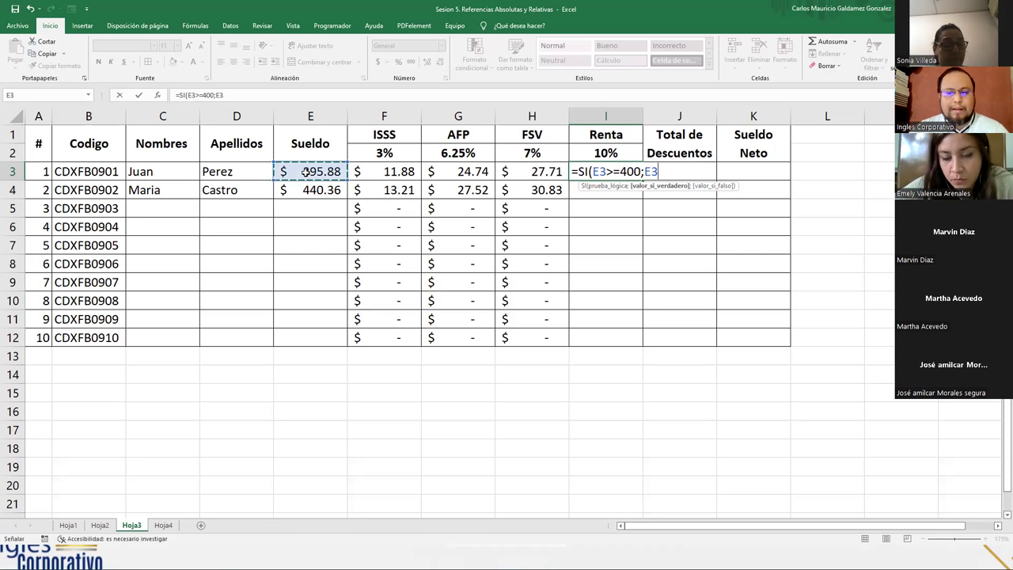
{"action": "type", "text": "*"}
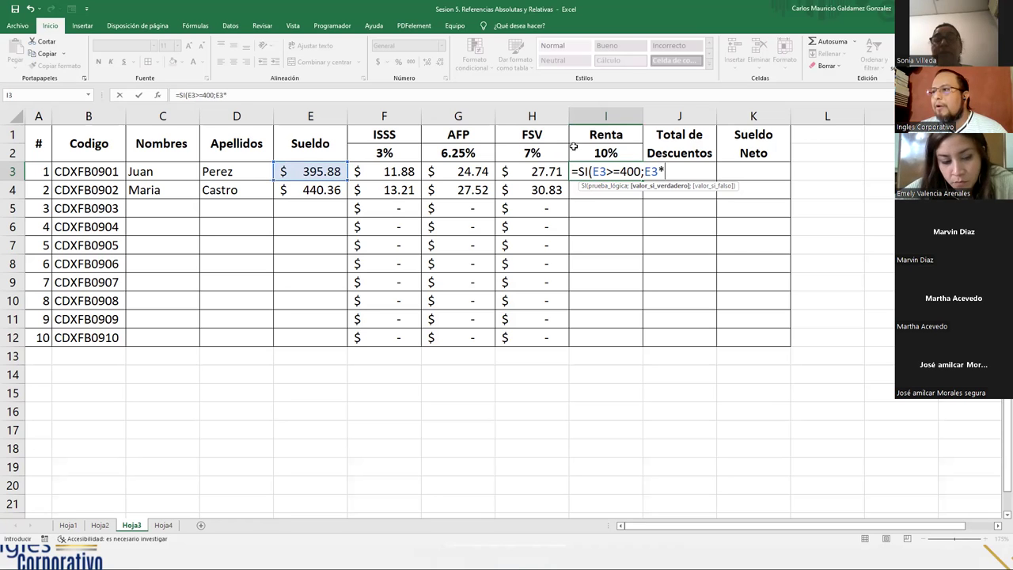
{"action": "left_click", "coordinate": [575, 152]}
{"action": "key", "text": "F4"}
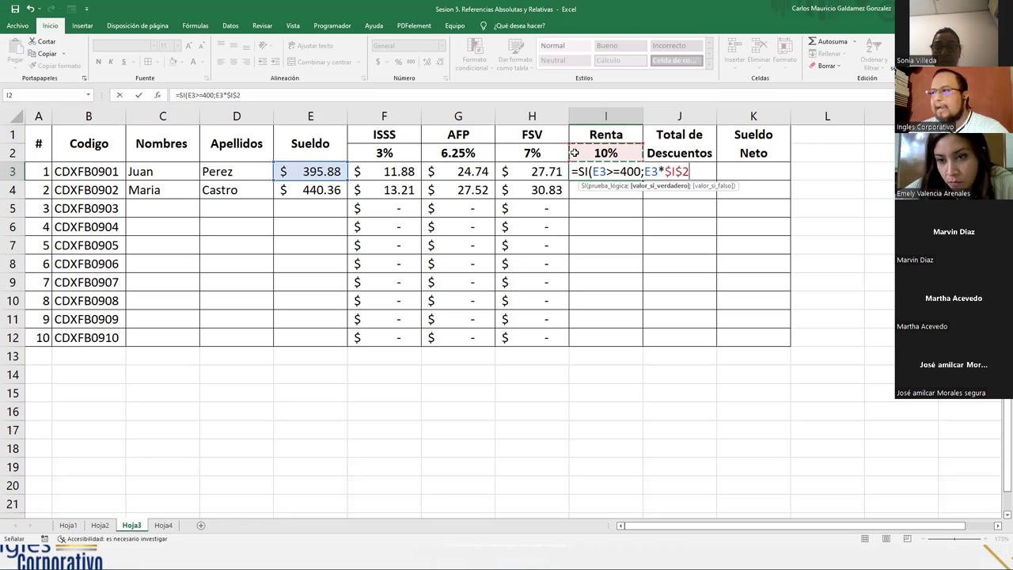
{"action": "type", "text": ";"}
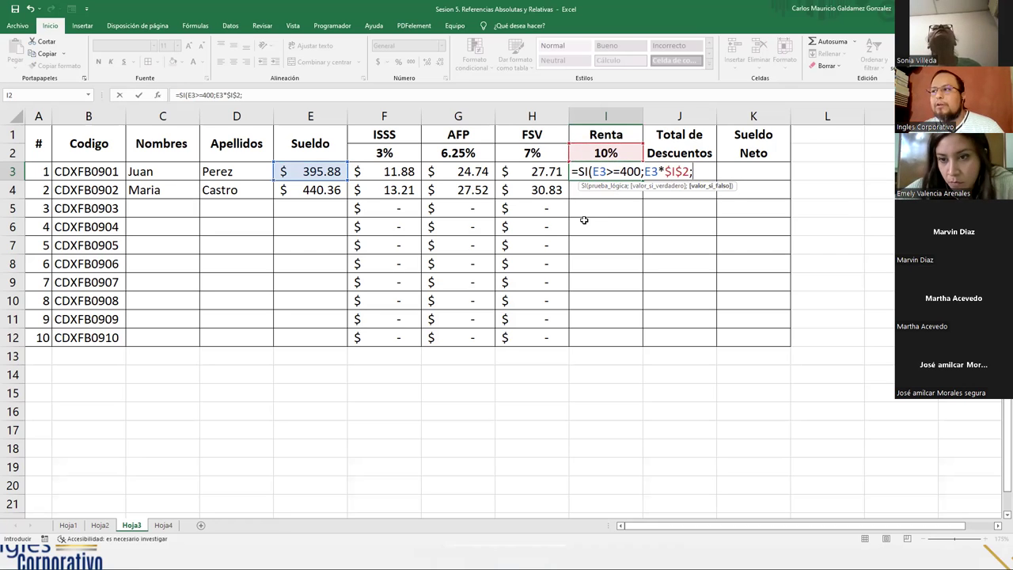
{"action": "type", "text": "0"}
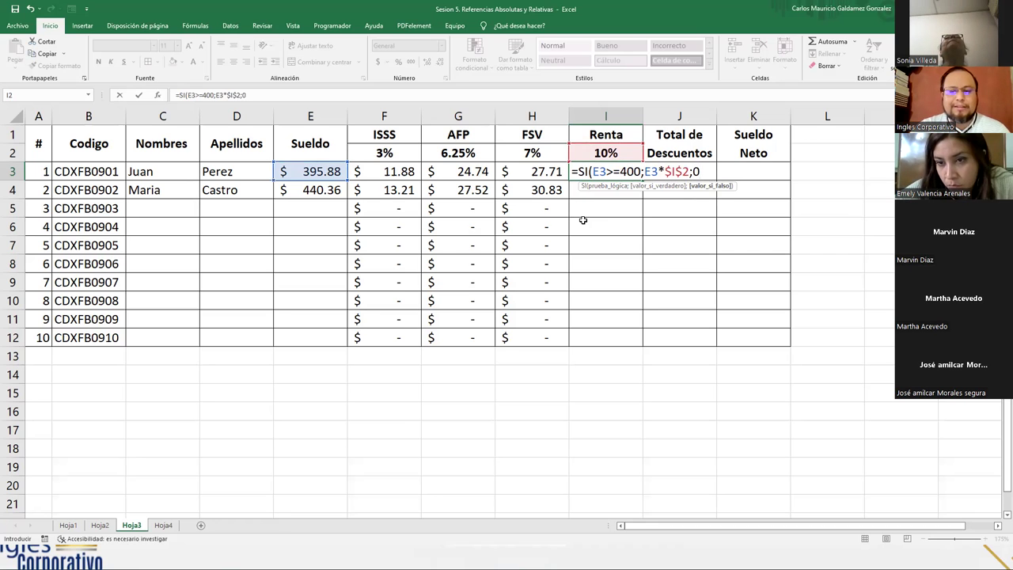
{"action": "type", "text": ")"}
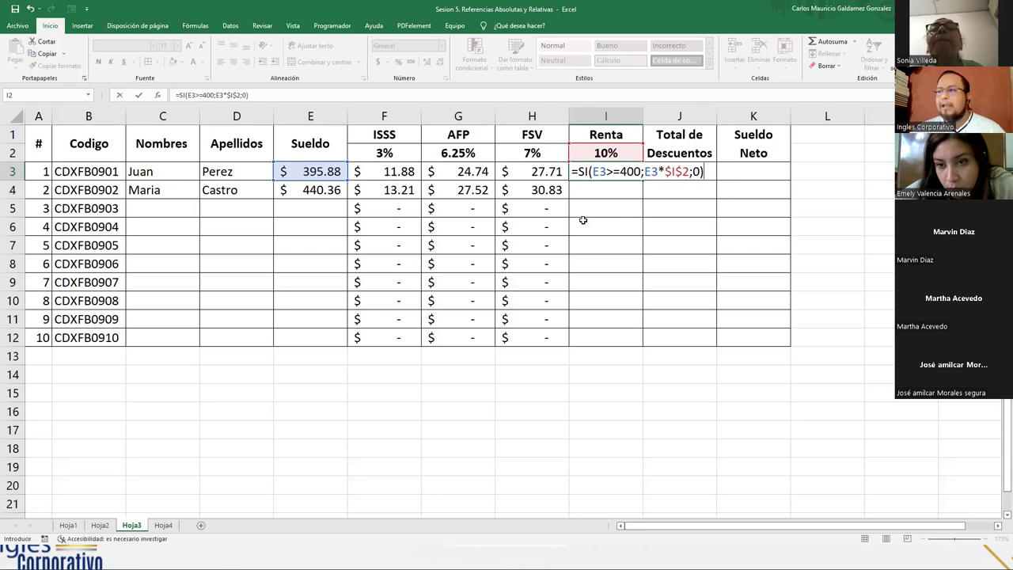
Step: Copy the full text of the Renta formula =SI(E3>=400;E3*$I$2;0) from I3
{"action": "left_click_drag", "start_coordinate": [571, 171], "coordinate": [707, 172]}
{"action": "key", "text": "ctrl+c"}
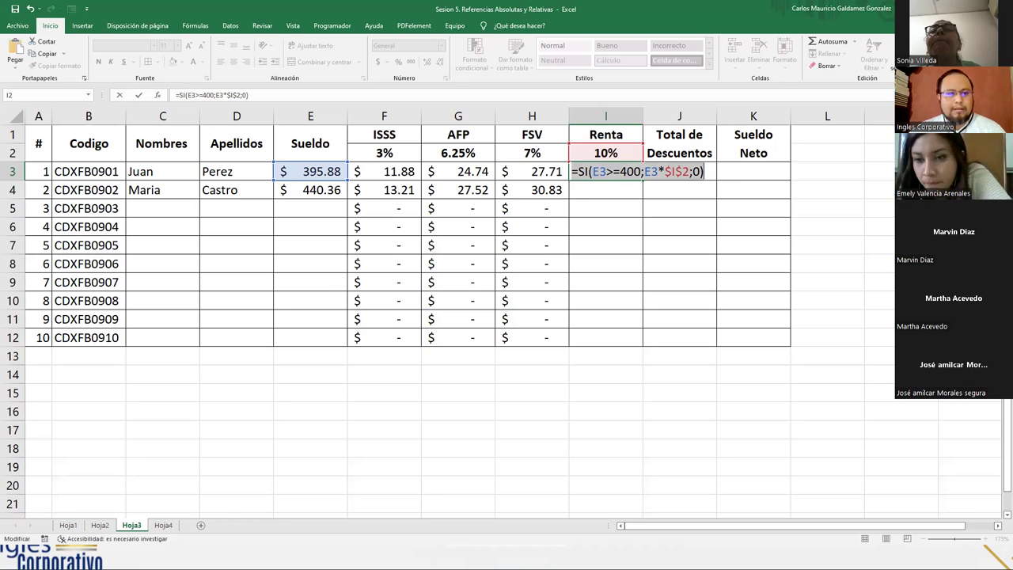
{"action": "key", "text": "Escape"}
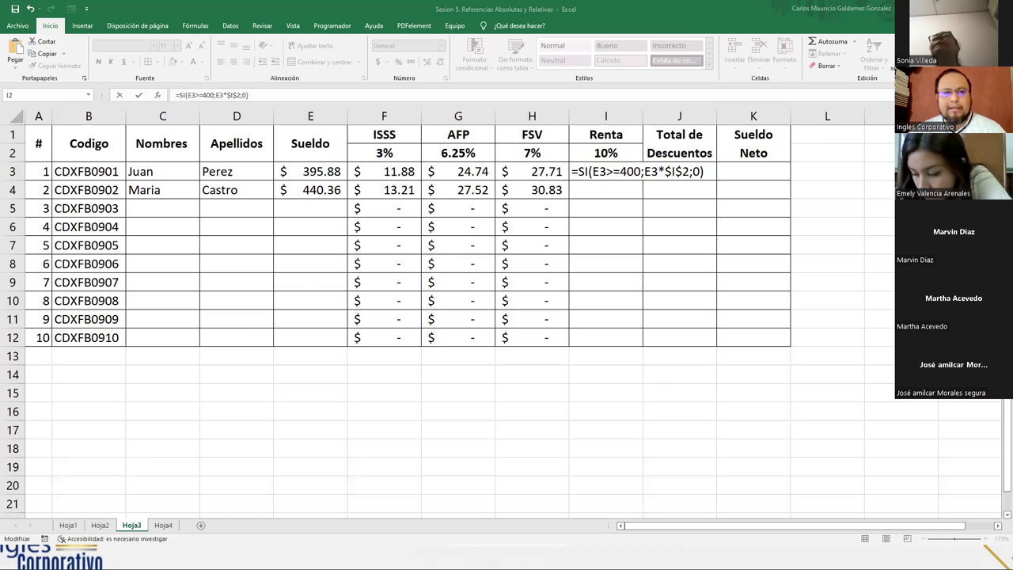
Step: Examine the logical test, true value and false value of the SI formula in I3 against the function's arguments
{"action": "double_click", "coordinate": [589, 170]}
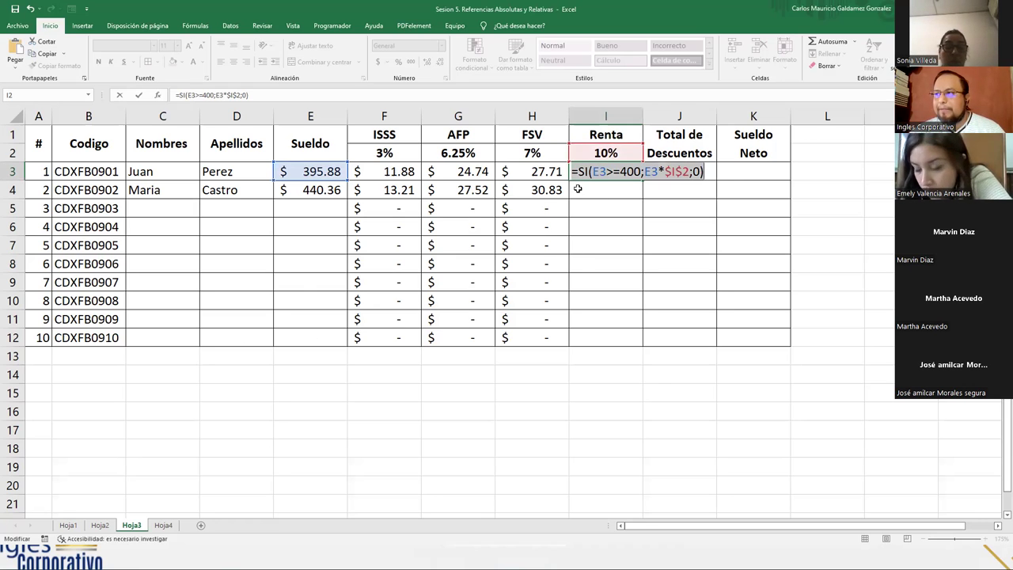
{"action": "left_click", "coordinate": [581, 171]}
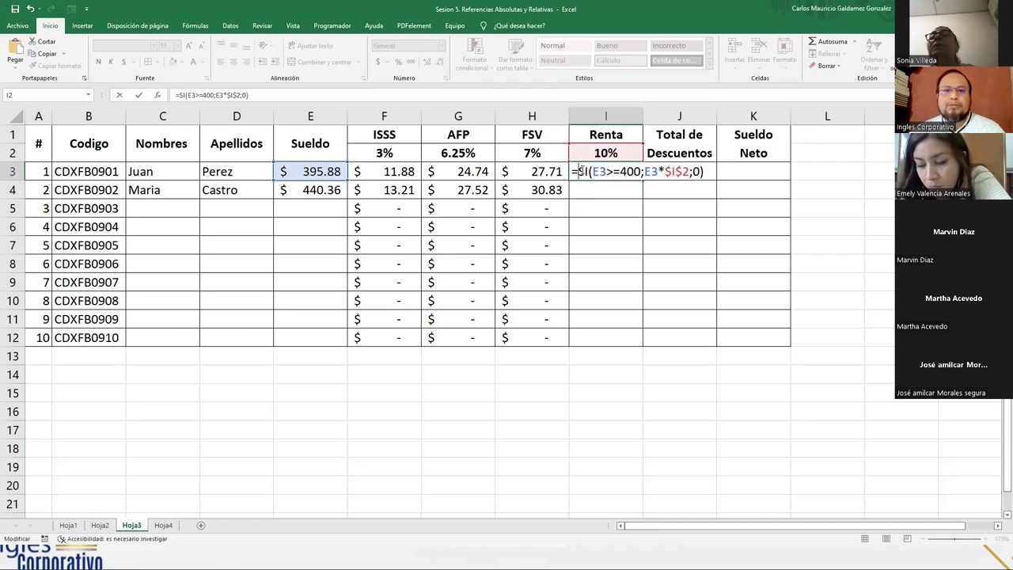
{"action": "left_click_drag", "start_coordinate": [643, 171], "coordinate": [594, 171]}
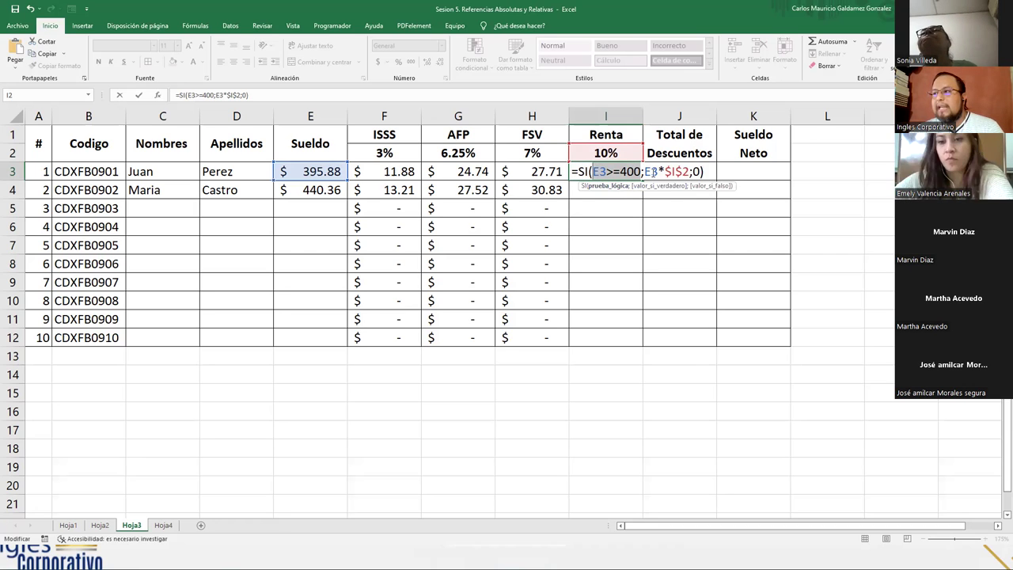
{"action": "left_click_drag", "start_coordinate": [644, 171], "coordinate": [701, 171]}
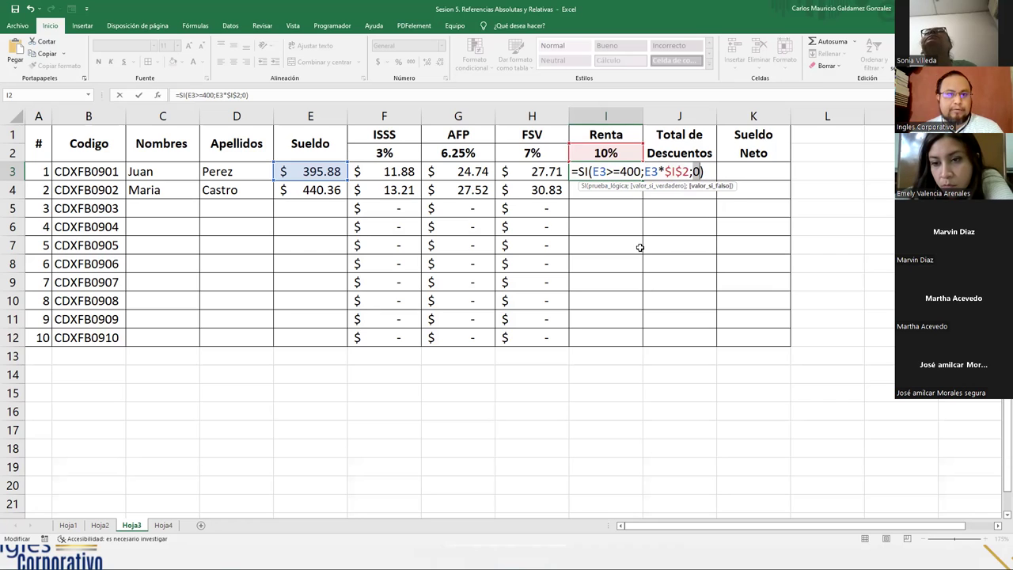
{"action": "left_click", "coordinate": [626, 171]}
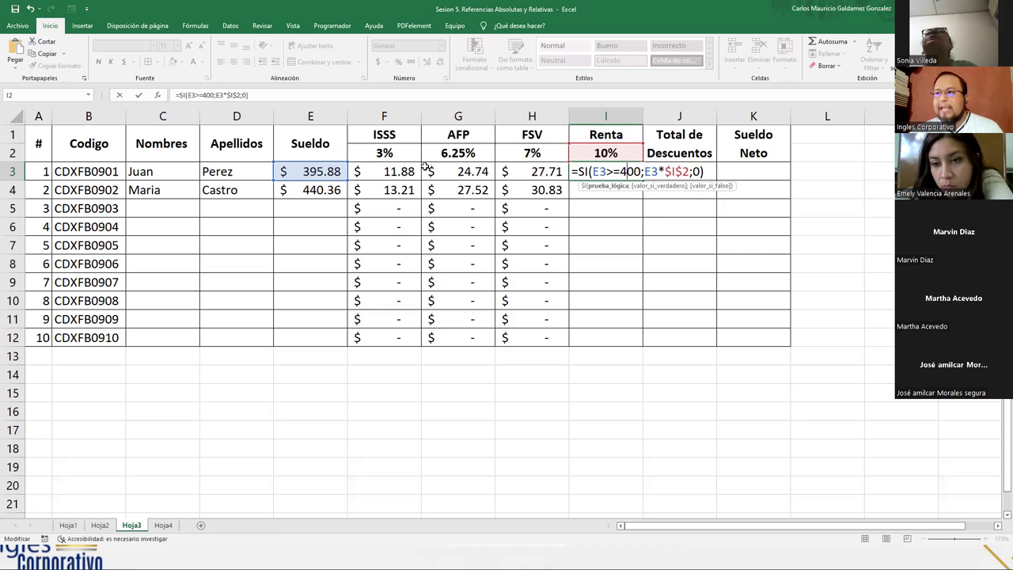
{"action": "left_click", "coordinate": [658, 171]}
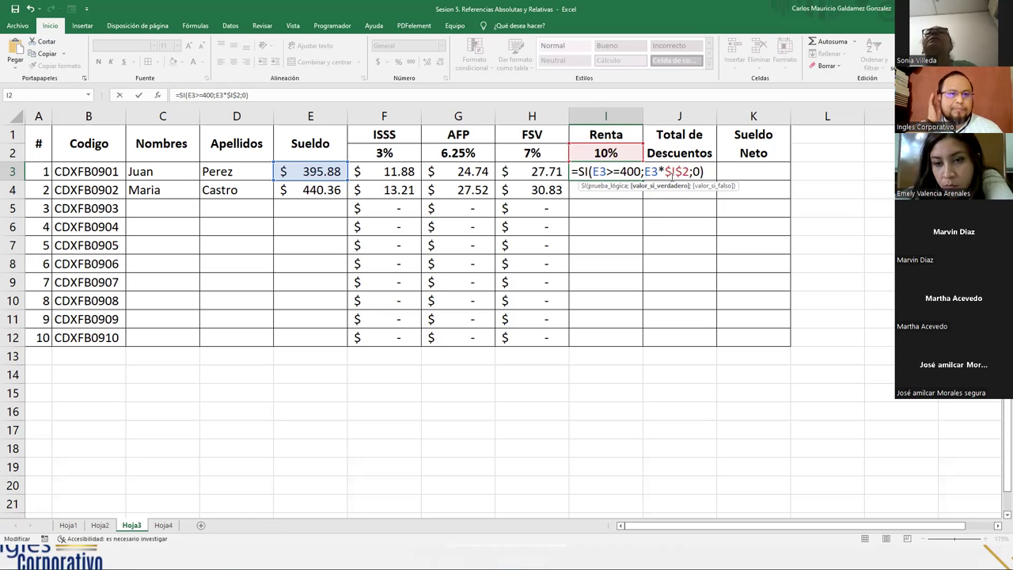
{"action": "double_click", "coordinate": [598, 172]}
{"action": "left_click_drag", "start_coordinate": [599, 171], "coordinate": [641, 171]}
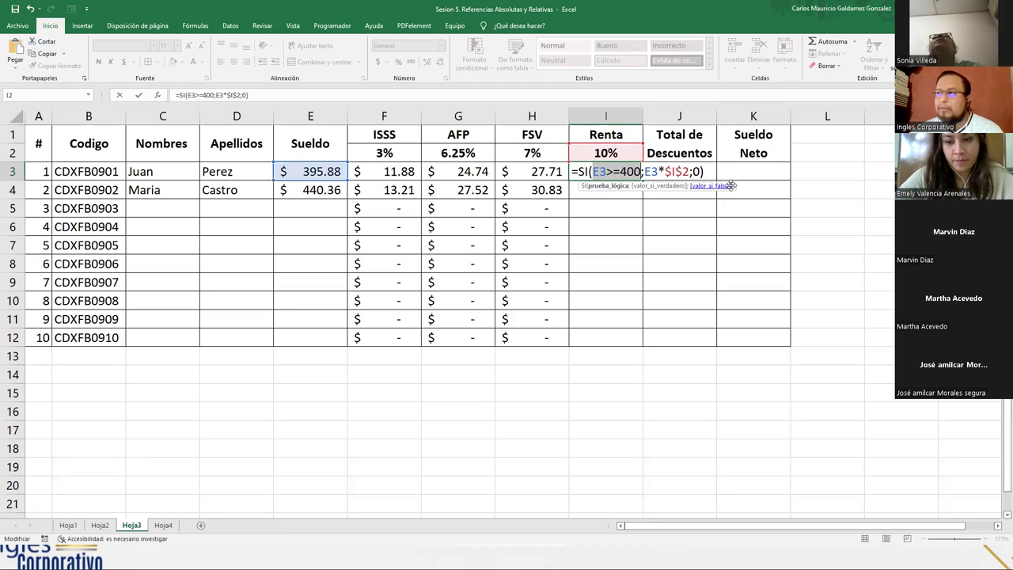
{"action": "left_click", "coordinate": [696, 172]}
{"action": "double_click", "coordinate": [696, 171]}
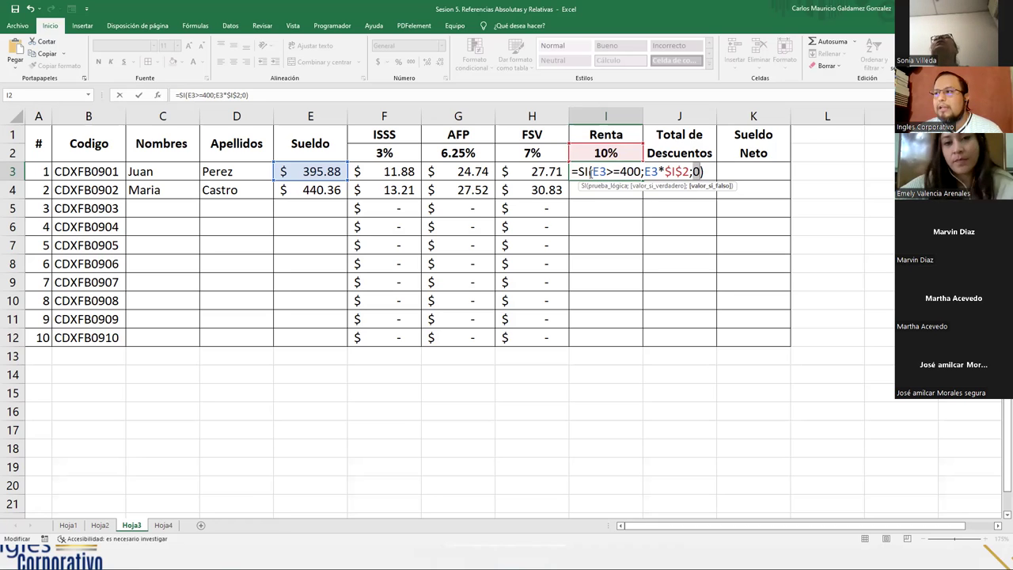
Step: Commit the SI formula in I3 and apply the Contabilidad number format to the Renta cells I3:I12
{"action": "double_click", "coordinate": [598, 172]}
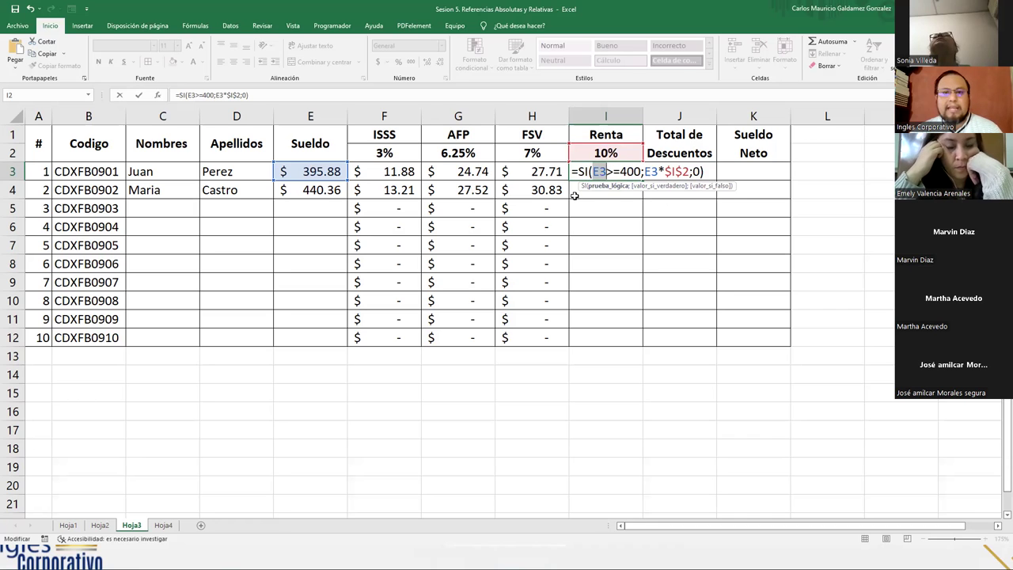
{"action": "key", "text": "Return"}
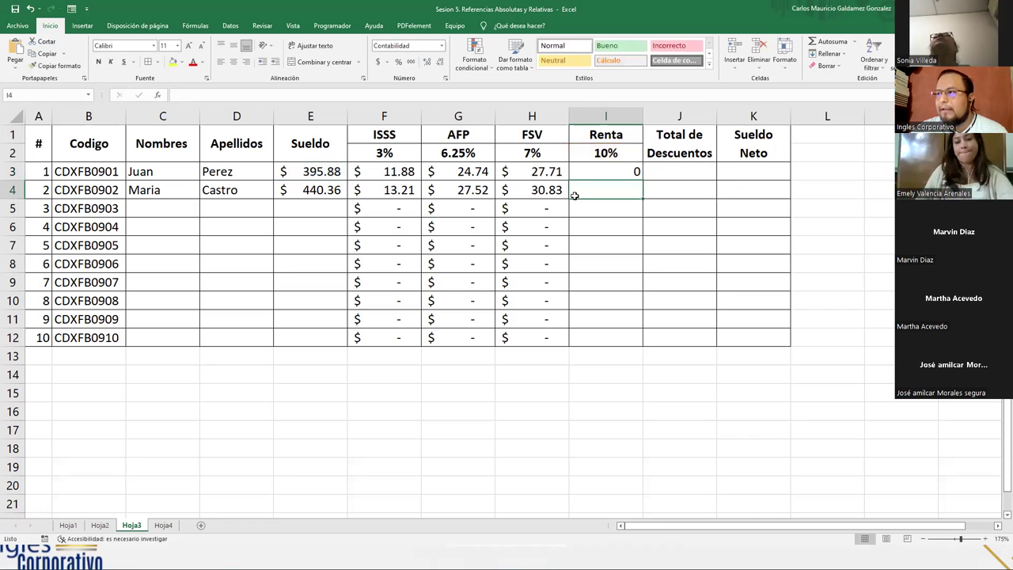
{"action": "key", "text": "Up"}
{"action": "left_click_drag", "start_coordinate": [576, 177], "coordinate": [603, 337]}
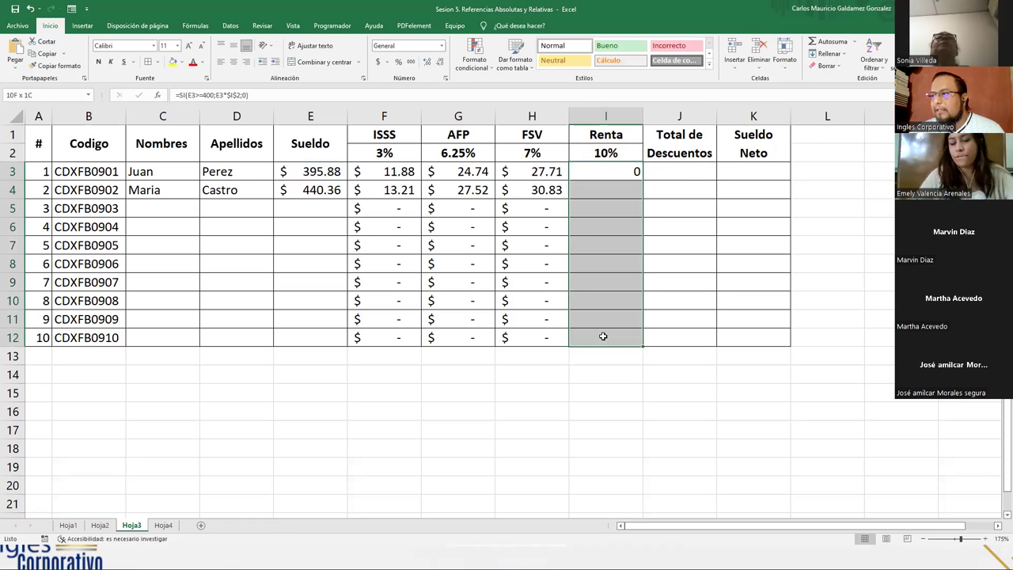
{"action": "left_click", "coordinate": [441, 46]}
{"action": "left_click", "coordinate": [427, 132]}
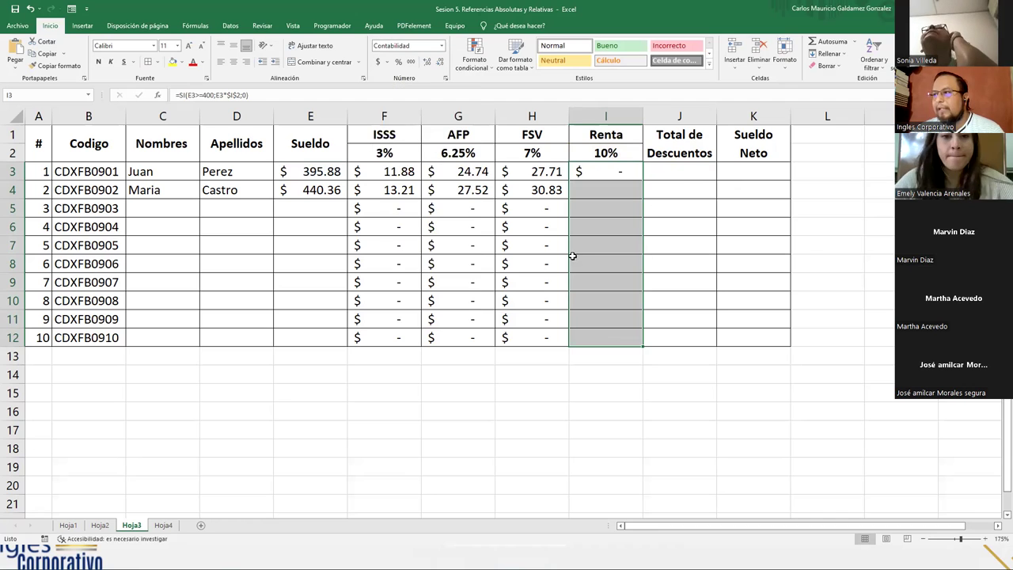
Step: Fill the Renta formula from I3 down to I4 and compare it with the second employee's salary in E4
{"action": "left_click", "coordinate": [621, 172]}
{"action": "key", "text": "F2"}
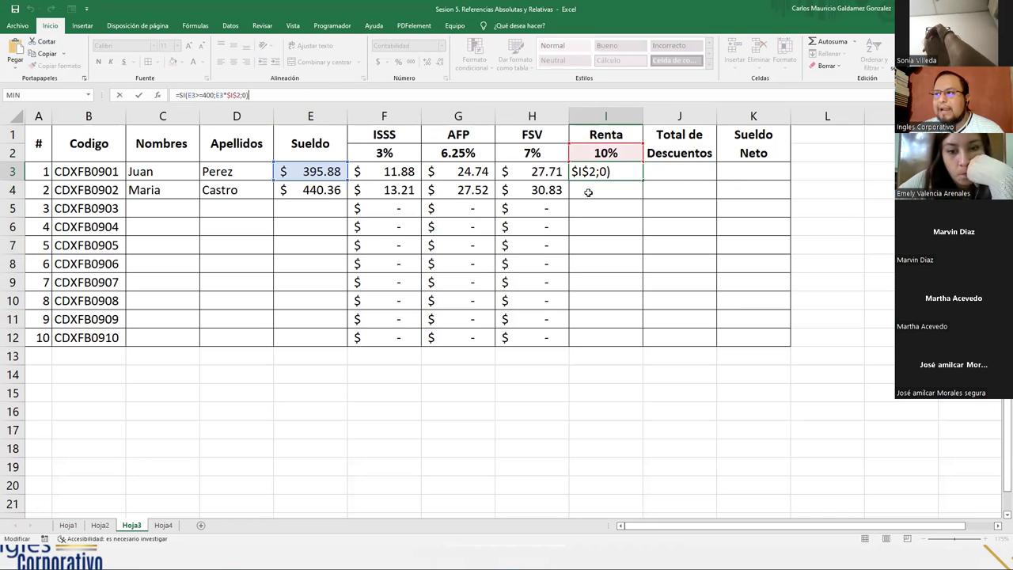
{"action": "left_click_drag", "start_coordinate": [644, 181], "coordinate": [641, 199]}
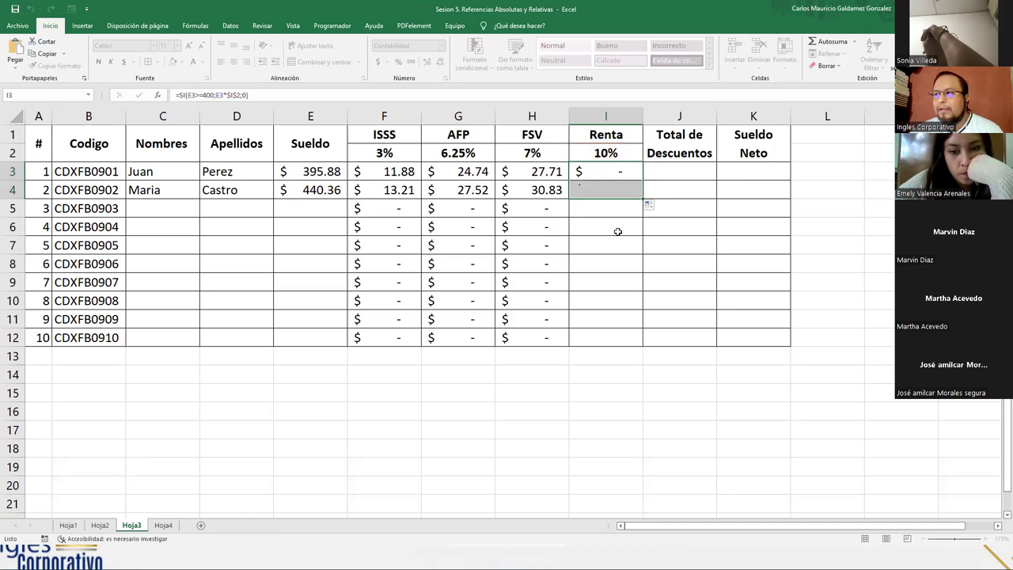
{"action": "left_click", "coordinate": [306, 190]}
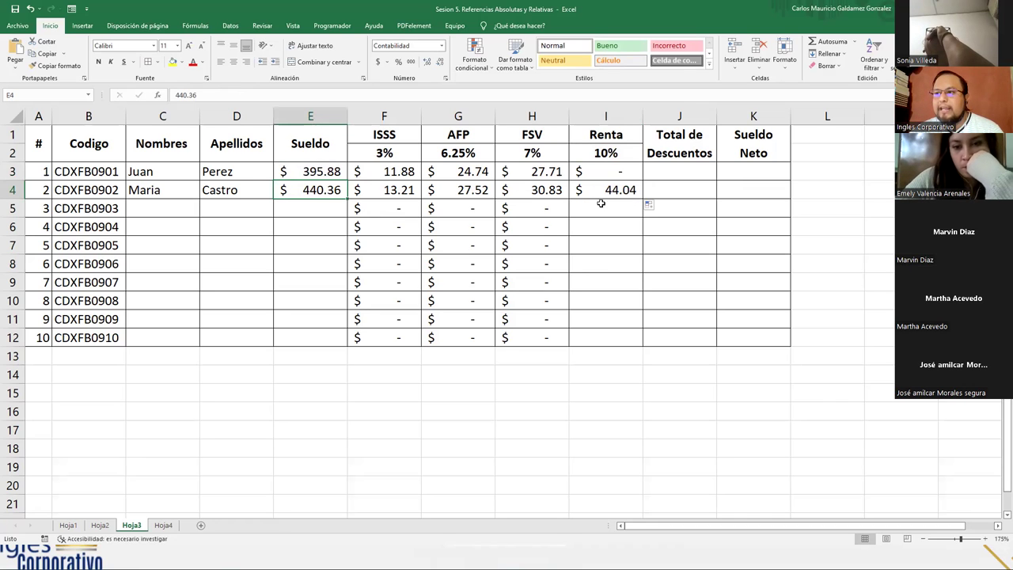
{"action": "left_click", "coordinate": [594, 189]}
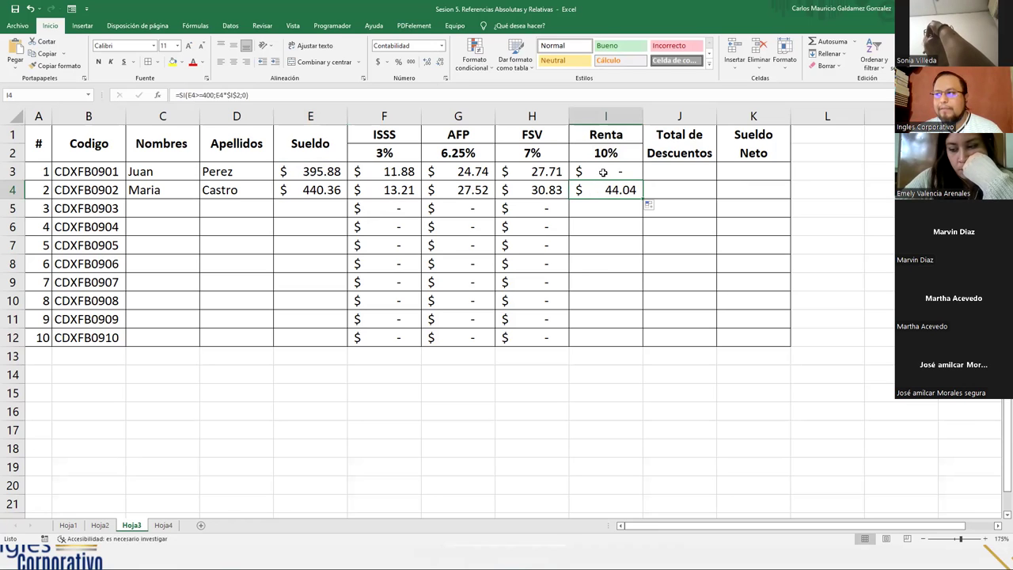
{"action": "left_click", "coordinate": [603, 172]}
{"action": "double_click", "coordinate": [602, 171]}
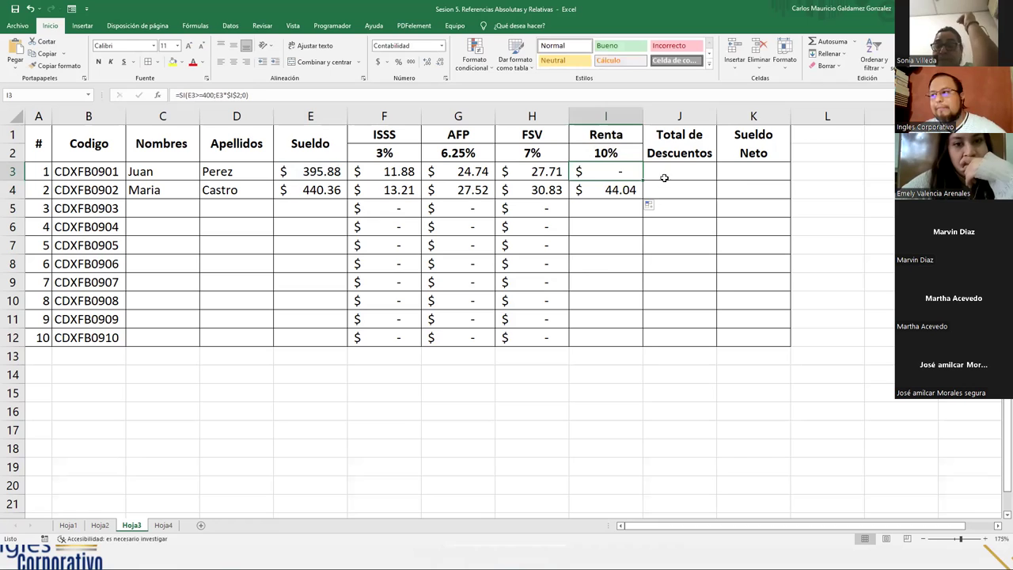
Step: Calculate the first employee's Total de Descuentos in J3 with =SUMA(F3:I3)
{"action": "left_click", "coordinate": [664, 169]}
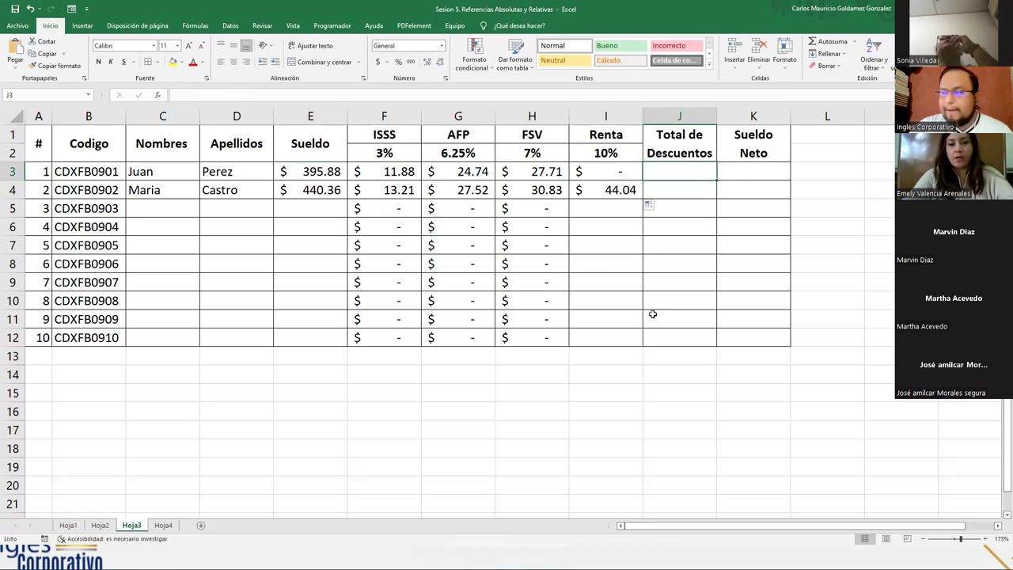
{"action": "type", "text": "="}
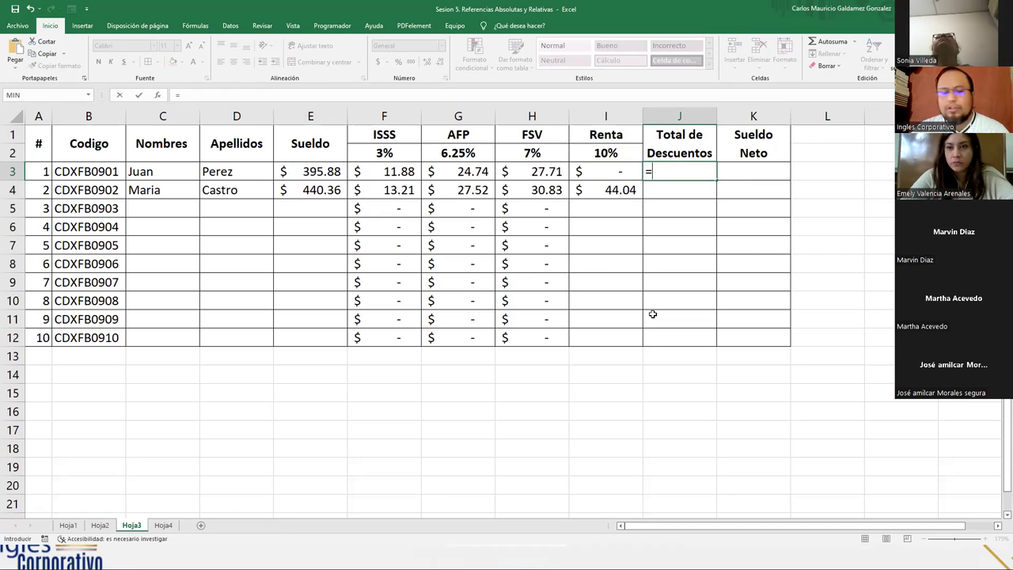
{"action": "type", "text": "suma"}
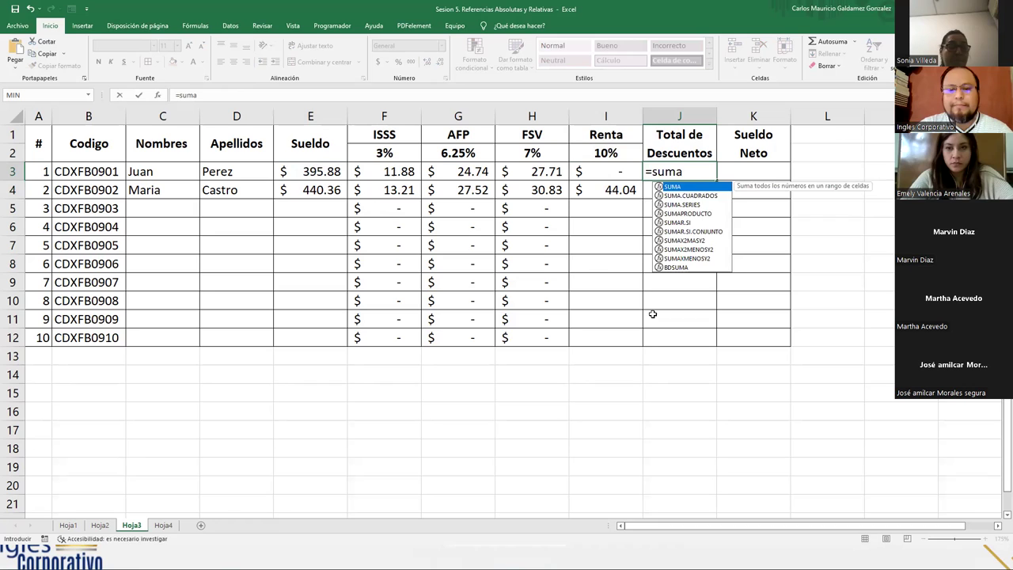
{"action": "key", "text": "Tab"}
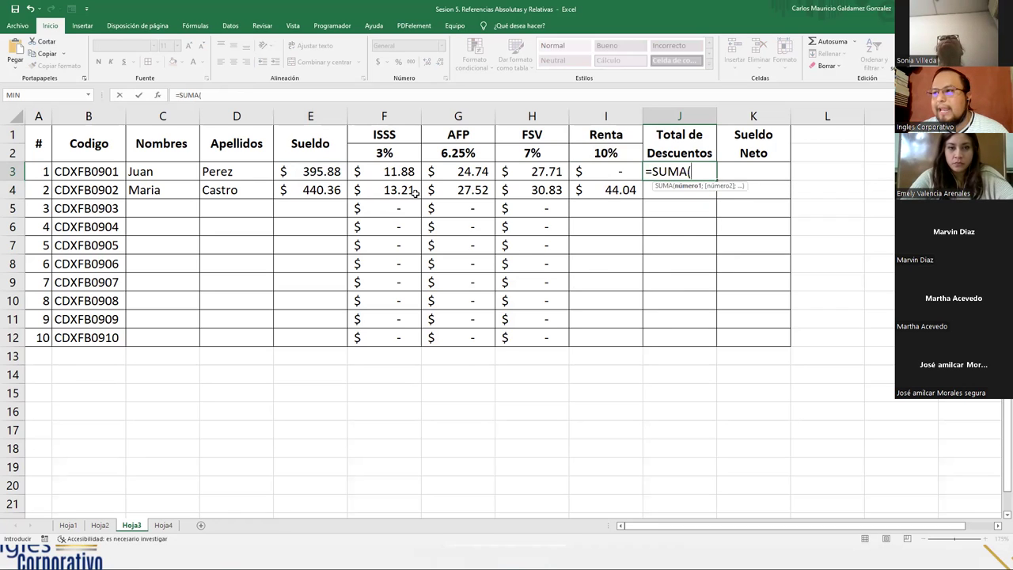
{"action": "left_click_drag", "start_coordinate": [395, 171], "coordinate": [579, 172]}
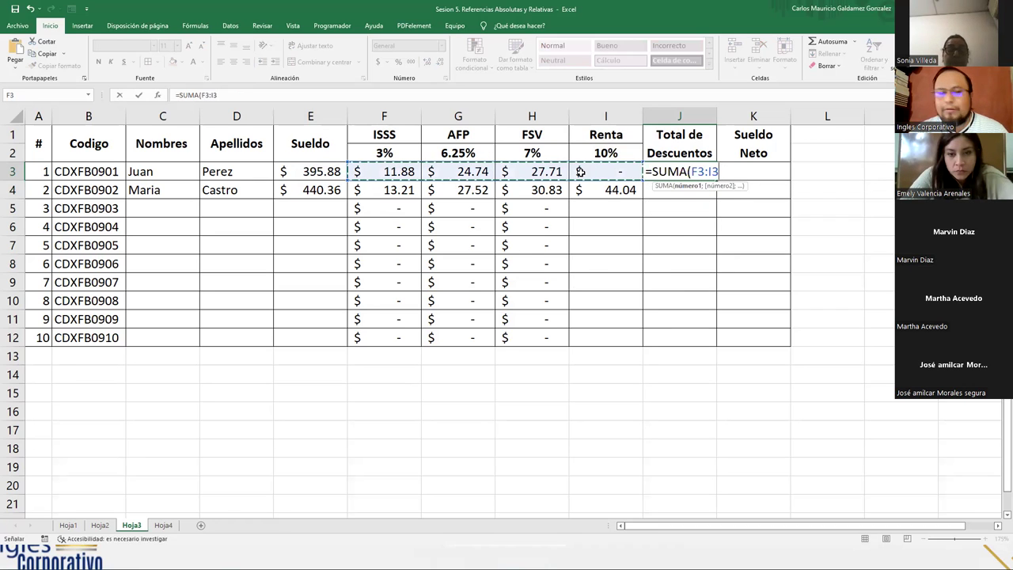
{"action": "type", "text": ")"}
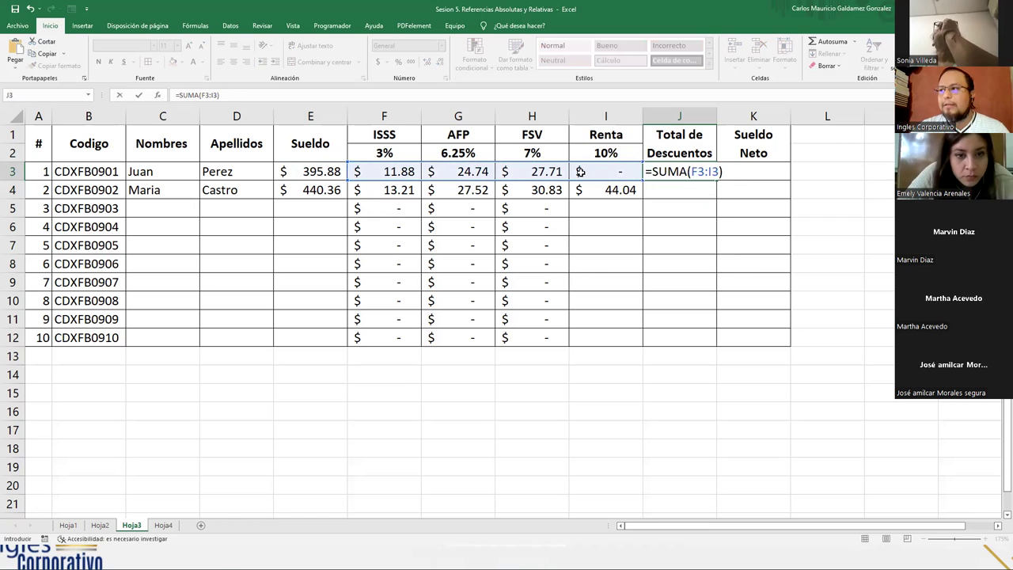
{"action": "key", "text": "Return"}
Step: Review the Renta formulas in I3 and I4 and the deductions total in J3
{"action": "left_click", "coordinate": [580, 172]}
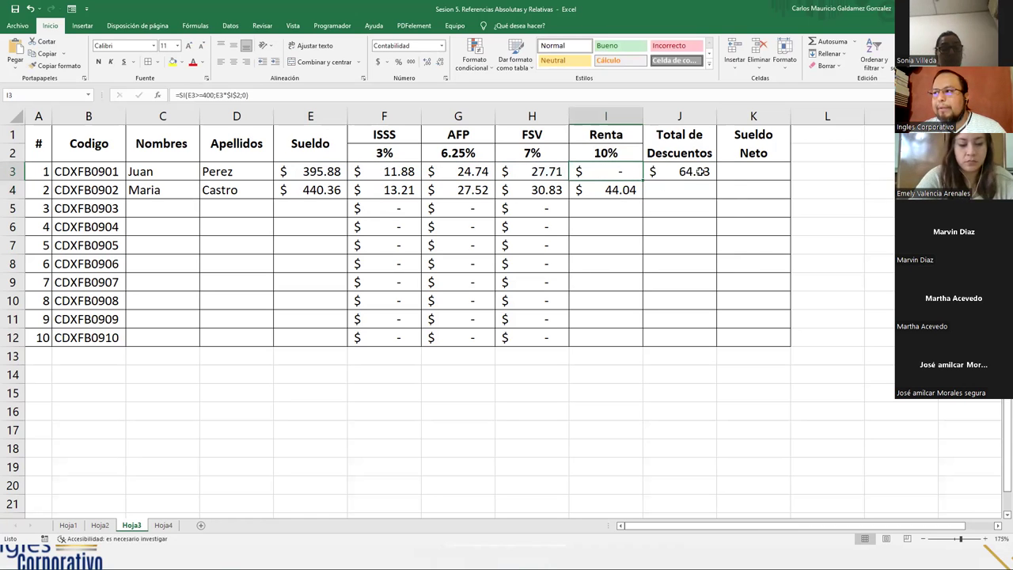
{"action": "left_click", "coordinate": [701, 174]}
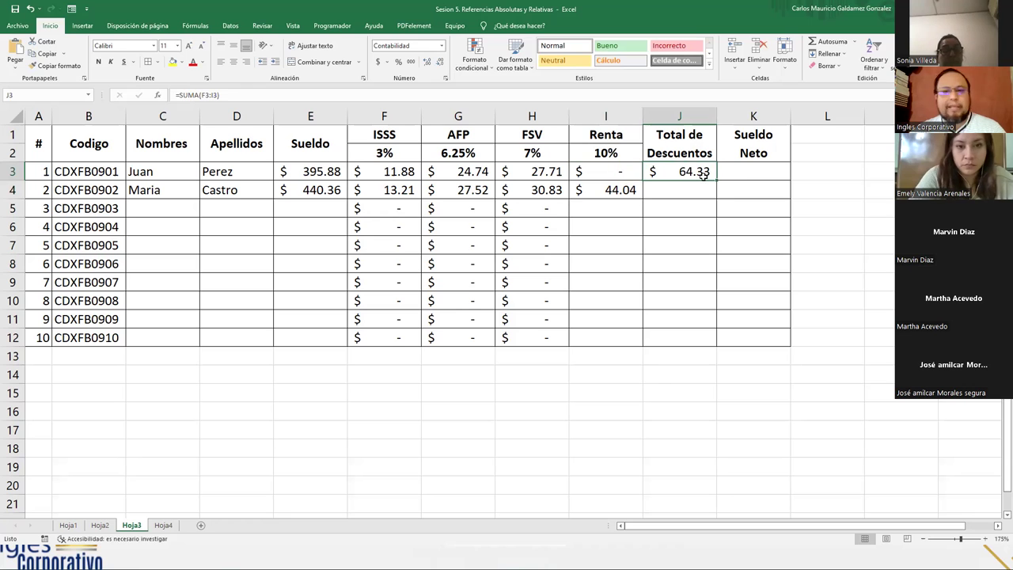
{"action": "left_click", "coordinate": [600, 189]}
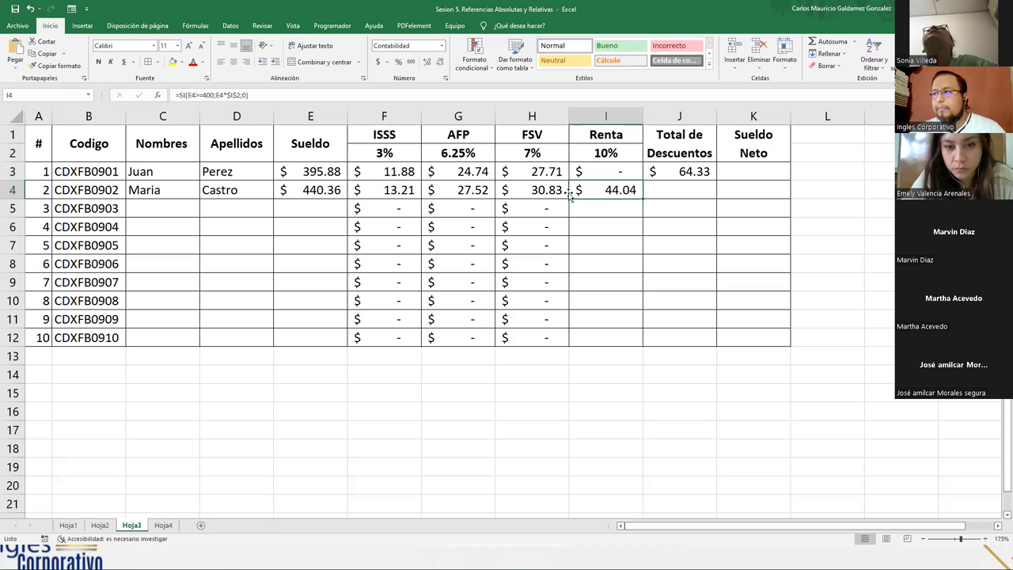
{"action": "left_click", "coordinate": [601, 174]}
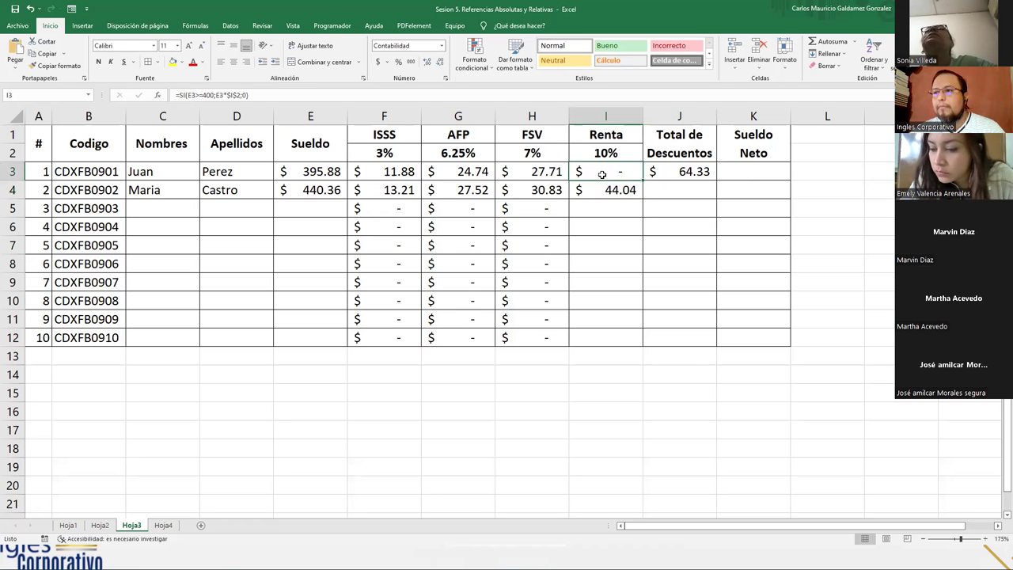
{"action": "double_click", "coordinate": [601, 174]}
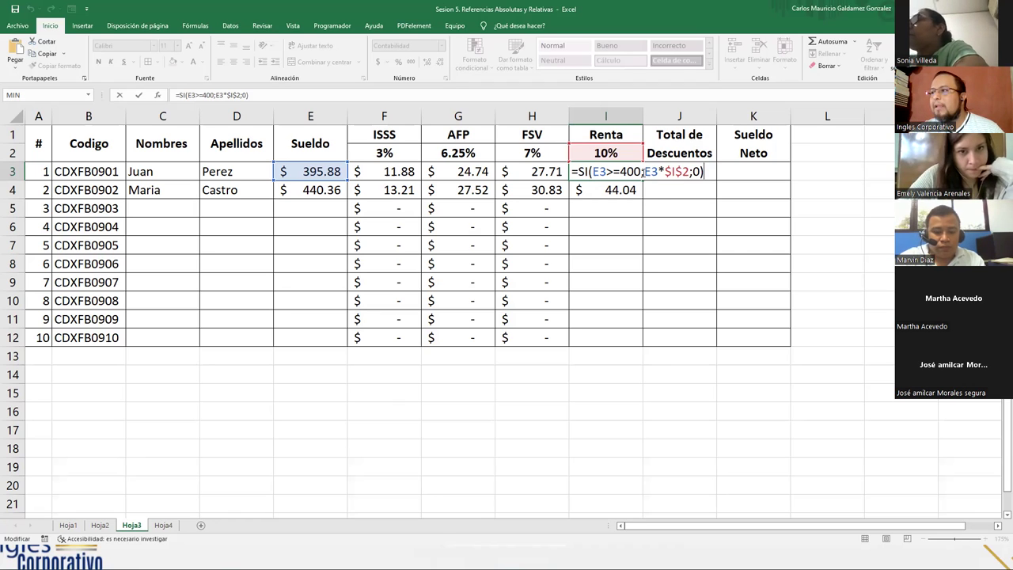
{"action": "key", "text": "Return"}
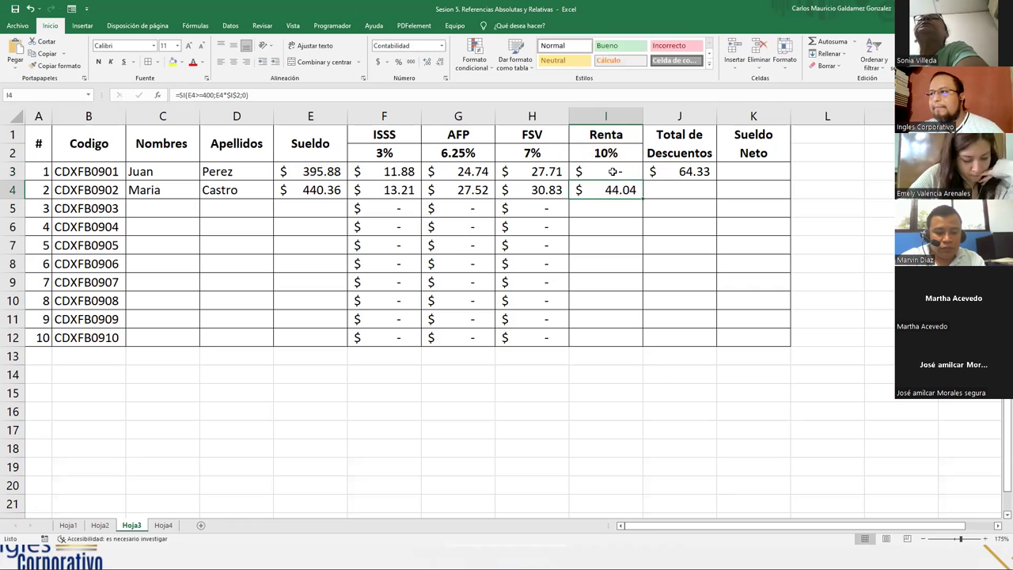
Step: Fill the Total de Descuentos formula from J3 down to J12 and the Renta formula from I4 down to I12
{"action": "left_click", "coordinate": [690, 173]}
{"action": "double_click", "coordinate": [694, 174]}
{"action": "key", "text": "Escape"}
{"action": "left_click_drag", "start_coordinate": [716, 181], "coordinate": [703, 343]}
{"action": "left_click", "coordinate": [633, 196]}
{"action": "left_click_drag", "start_coordinate": [643, 200], "coordinate": [633, 342]}
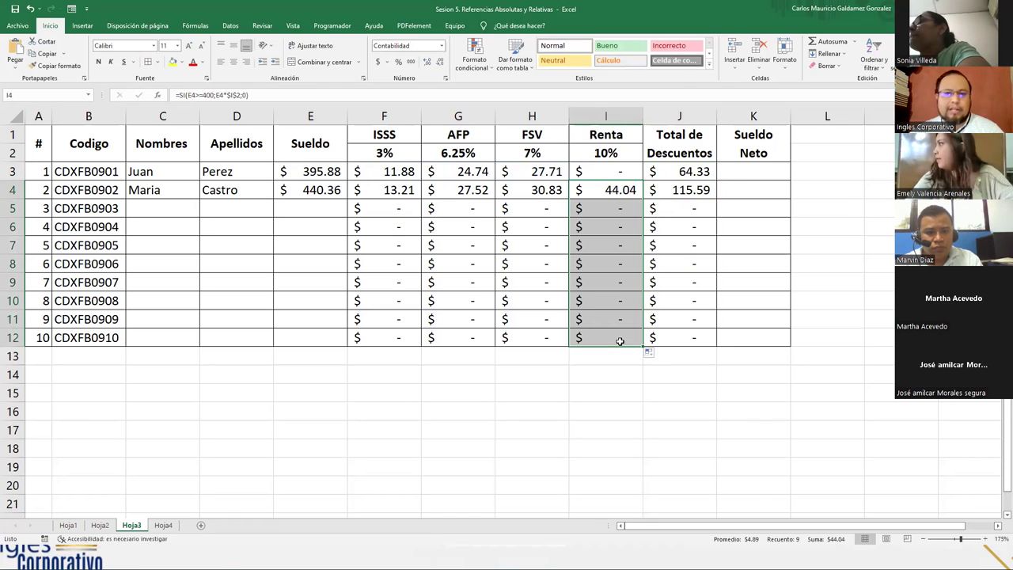
Step: Calculate the first employee's Sueldo Neto in K3 with =E3-J3
{"action": "left_click", "coordinate": [751, 173]}
{"action": "type", "text": "="}
{"action": "key", "text": "Left"}
{"action": "key", "text": "Left"}
{"action": "key", "text": "Left"}
{"action": "key", "text": "Left"}
{"action": "key", "text": "Left"}
{"action": "key", "text": "Left"}
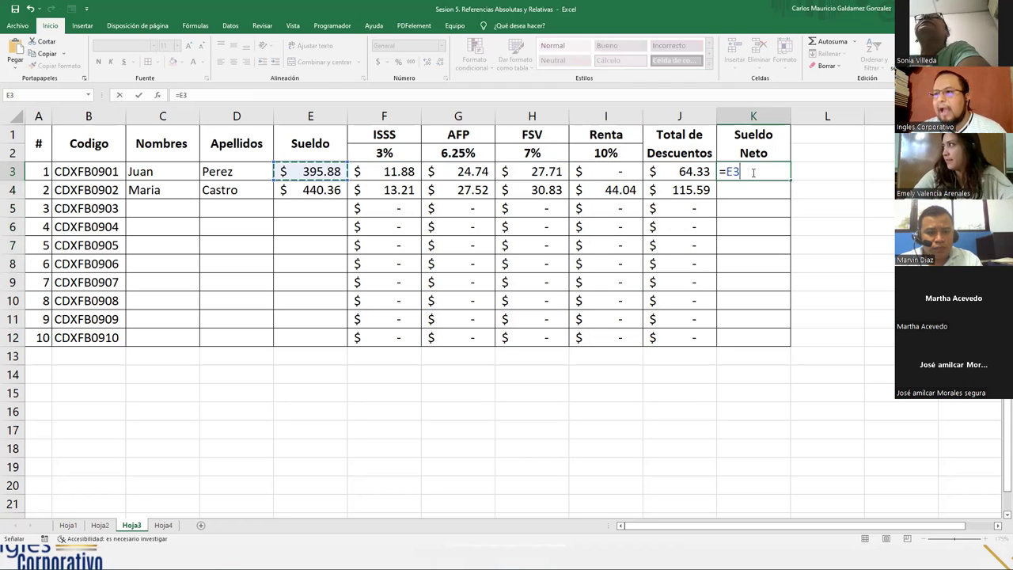
{"action": "type", "text": "-"}
{"action": "key", "text": "Left"}
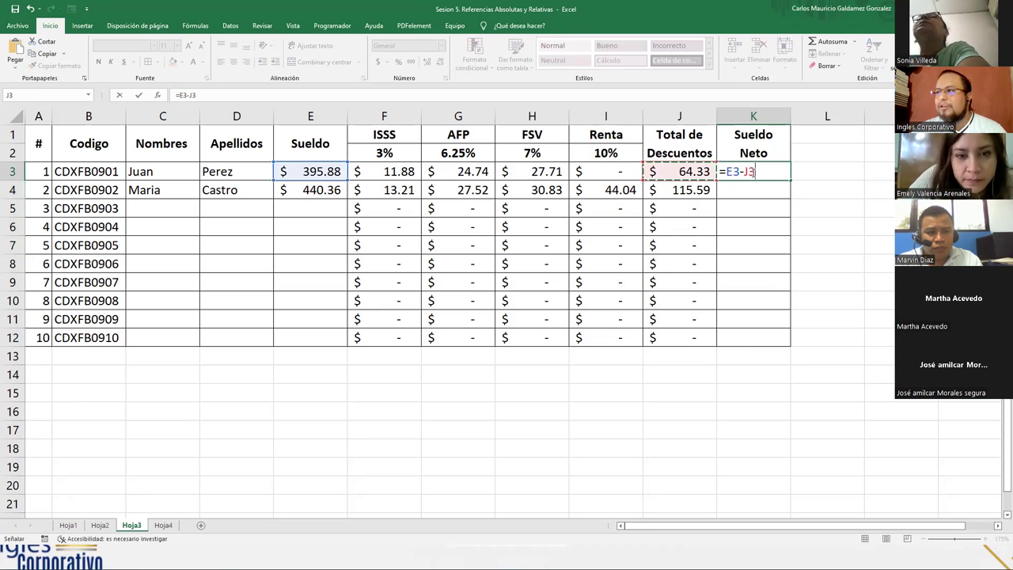
{"action": "key", "text": "Return"}
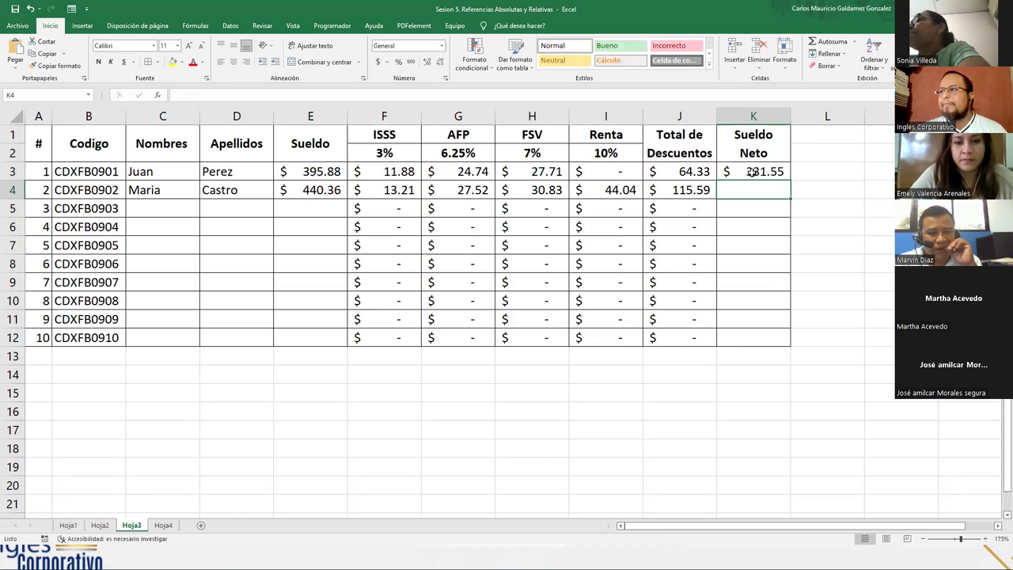
Step: Fill the Sueldo Neto formula from K3 down to K12 and total the column in K13 with Autosuma
{"action": "left_click", "coordinate": [752, 170]}
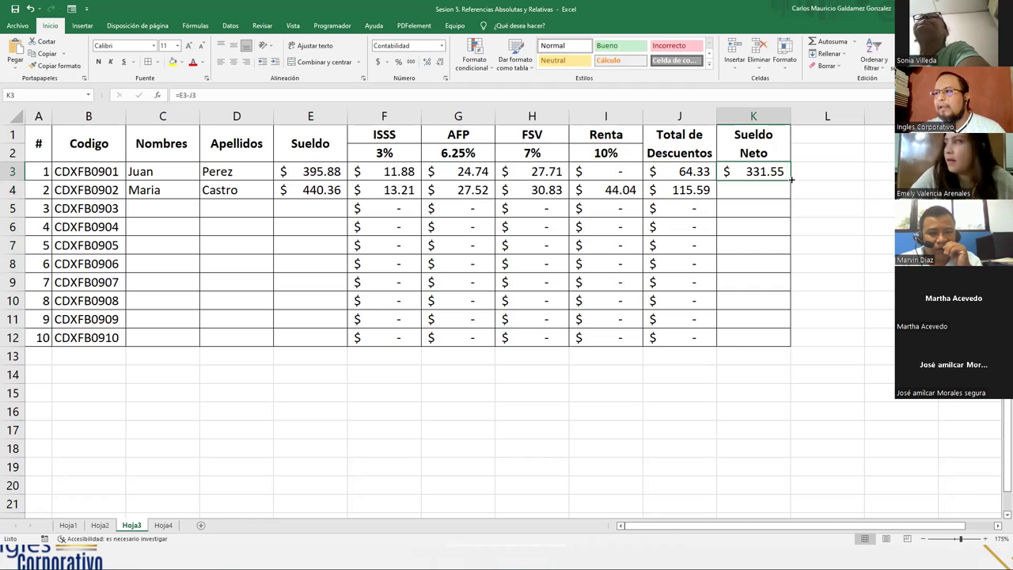
{"action": "left_click_drag", "start_coordinate": [790, 180], "coordinate": [789, 346]}
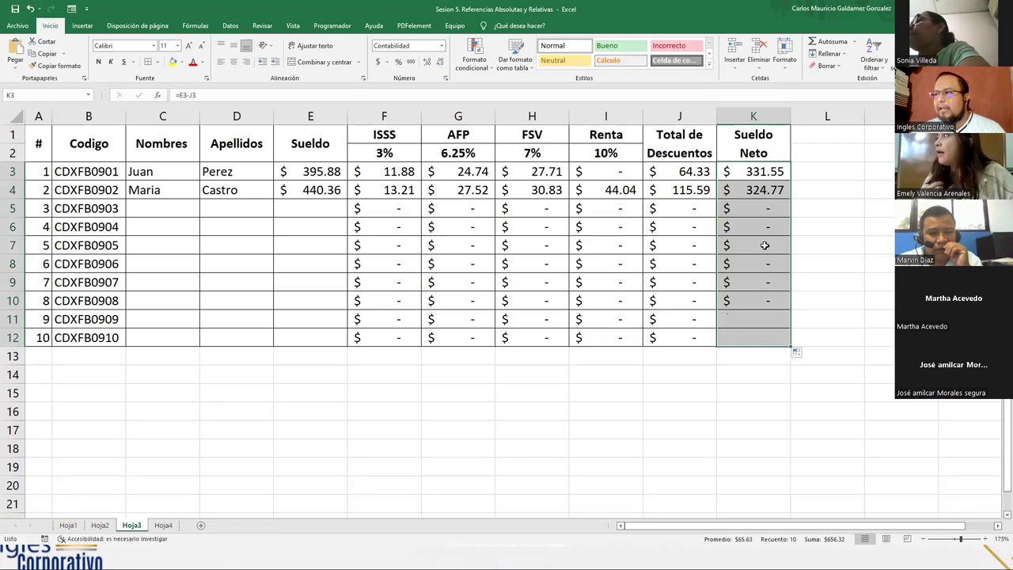
{"action": "left_click_drag", "start_coordinate": [747, 173], "coordinate": [771, 356]}
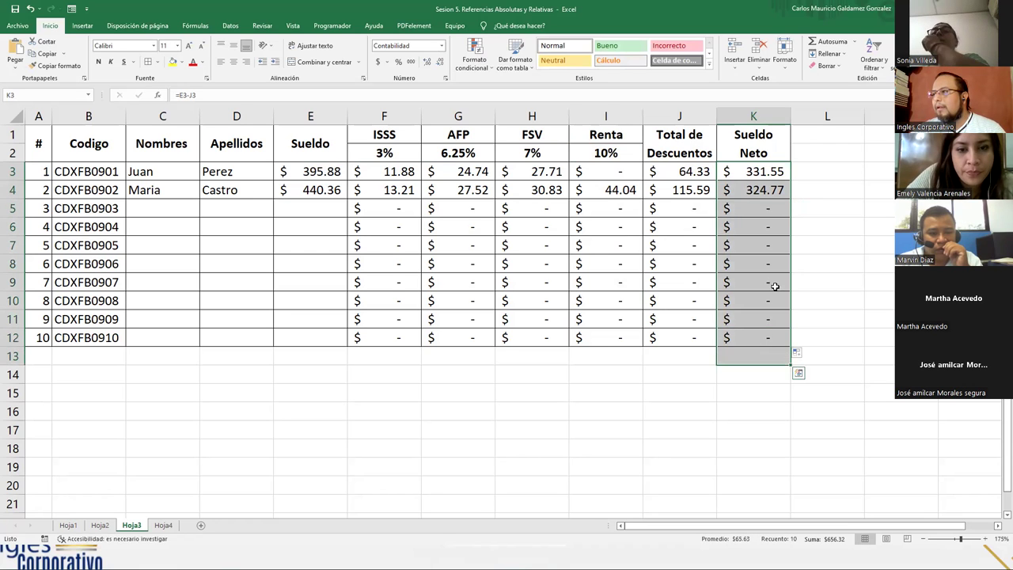
{"action": "left_click", "coordinate": [833, 40]}
Step: Enter a salary of 525 in E5 and apply the Contabilidad number format to E5:E12
{"action": "left_click", "coordinate": [321, 204]}
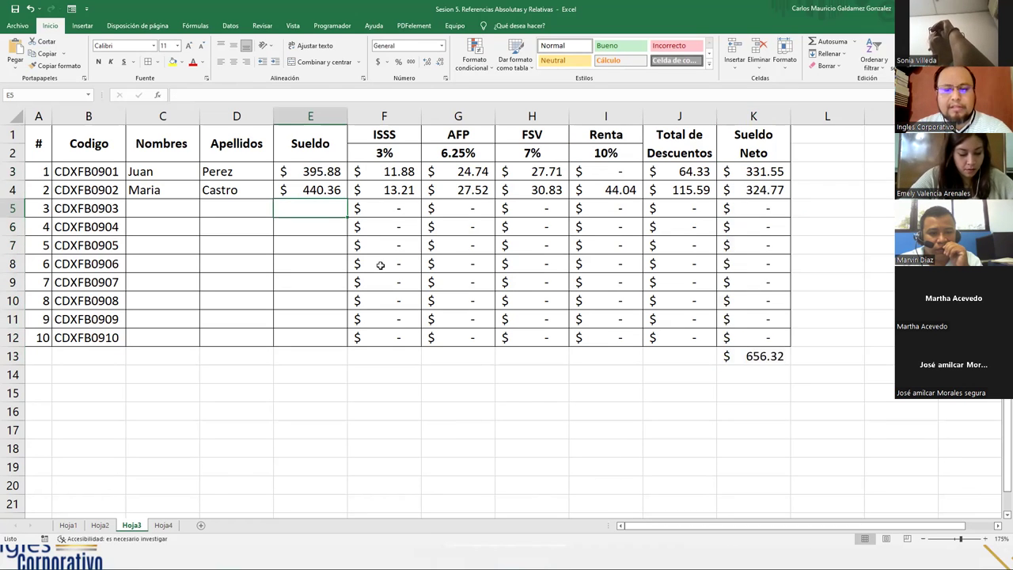
{"action": "type", "text": "525"}
{"action": "key", "text": "Return"}
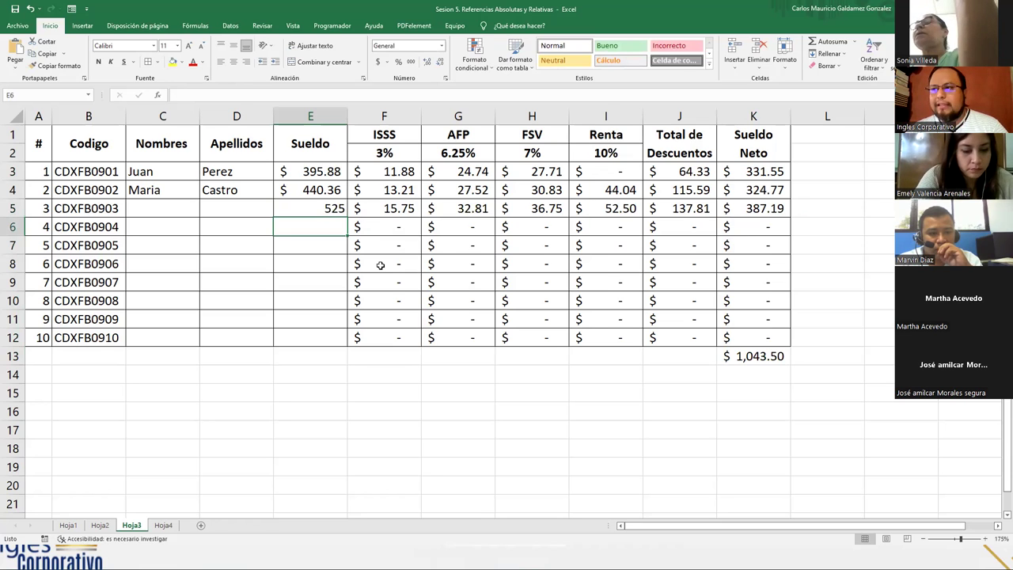
{"action": "left_click_drag", "start_coordinate": [293, 203], "coordinate": [308, 344]}
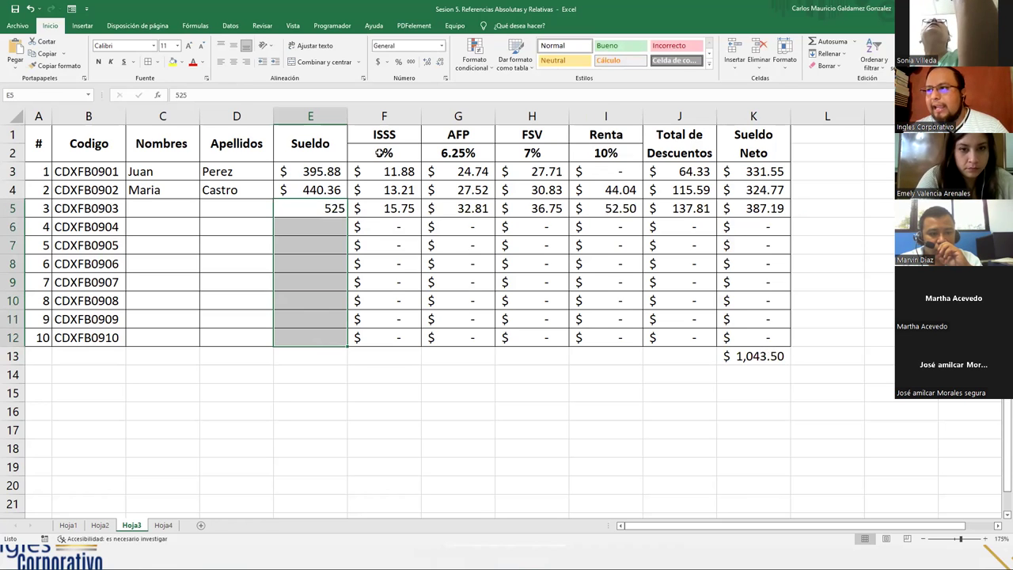
{"action": "left_click", "coordinate": [379, 60]}
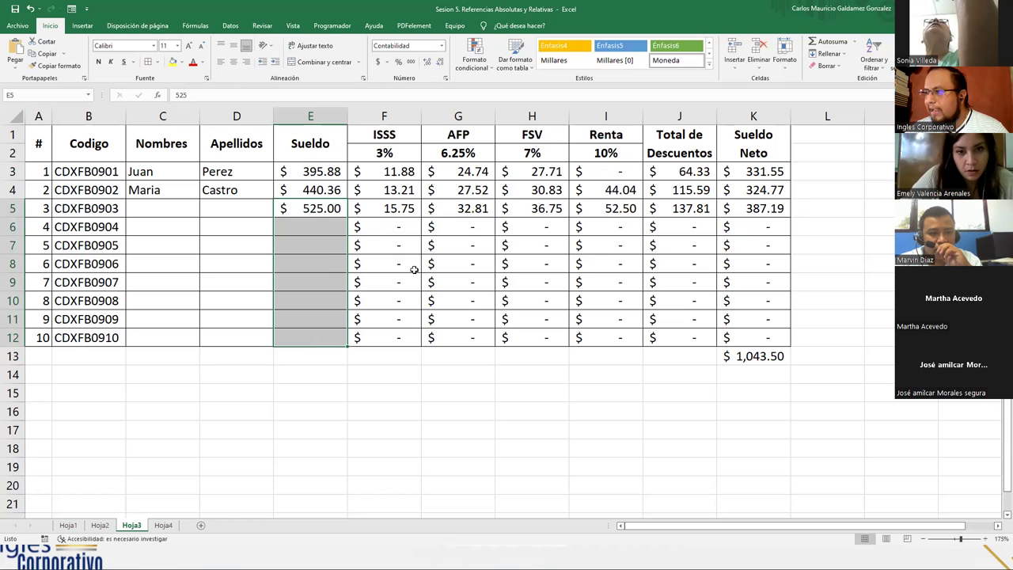
Step: Enter salaries of 450, 600 and 345 in E6, E7 and E8 of the Sueldo column
{"action": "left_click", "coordinate": [309, 229]}
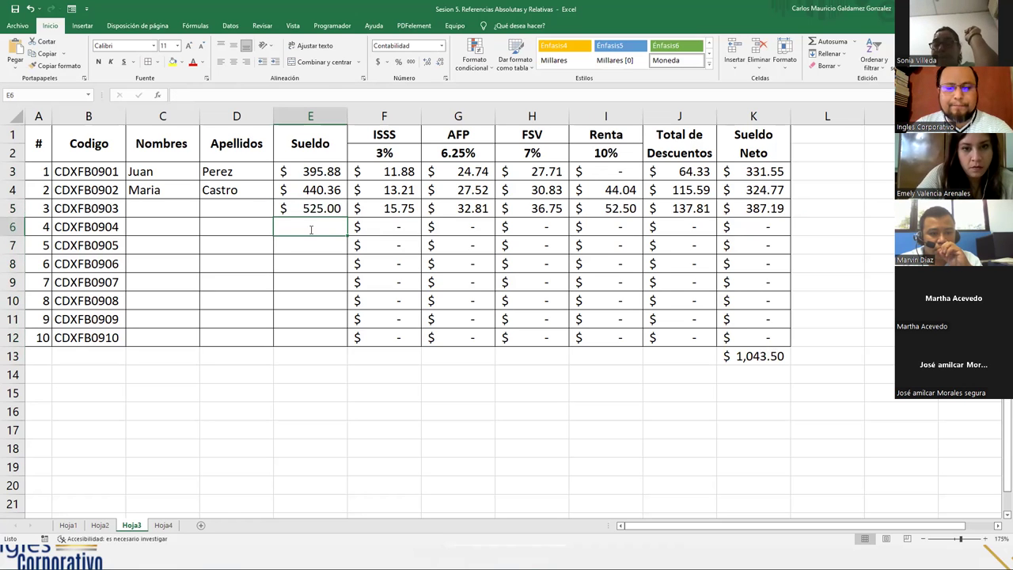
{"action": "type", "text": "450"}
{"action": "key", "text": "Return"}
{"action": "type", "text": "600"}
{"action": "key", "text": "Return"}
{"action": "type", "text": "1"}
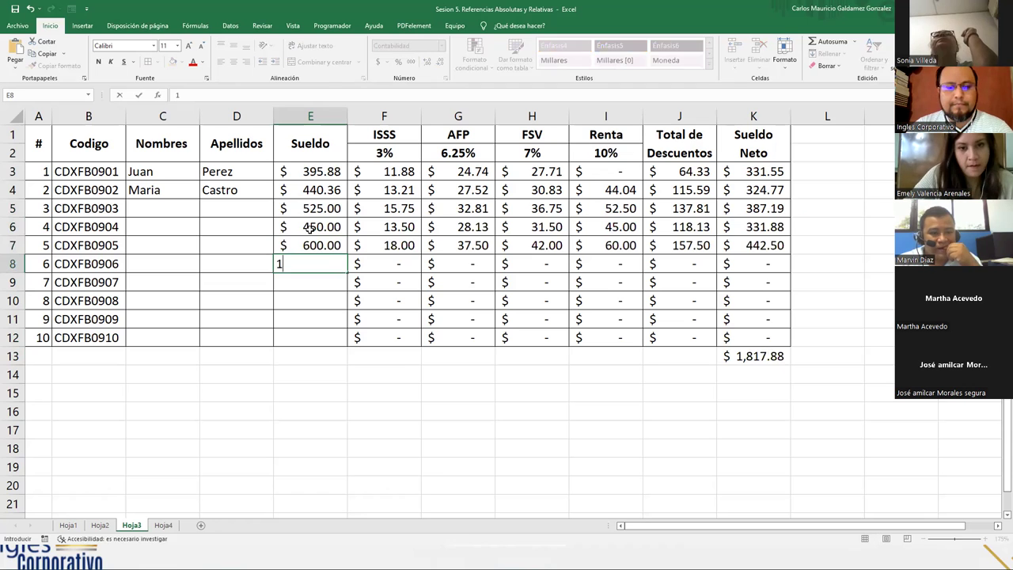
{"action": "key", "text": "BackSpace"}
{"action": "type", "text": "345"}
{"action": "key", "text": "Return"}
Step: Enter salaries of 388, 375, 540 and 610 in cells E9 through E12
{"action": "type", "text": "388"}
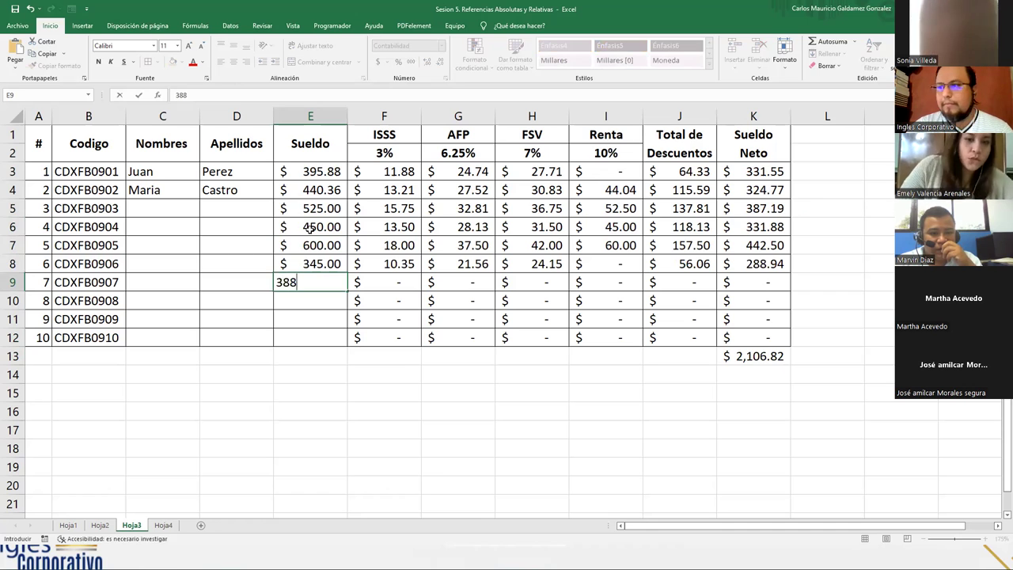
{"action": "key", "text": "Return"}
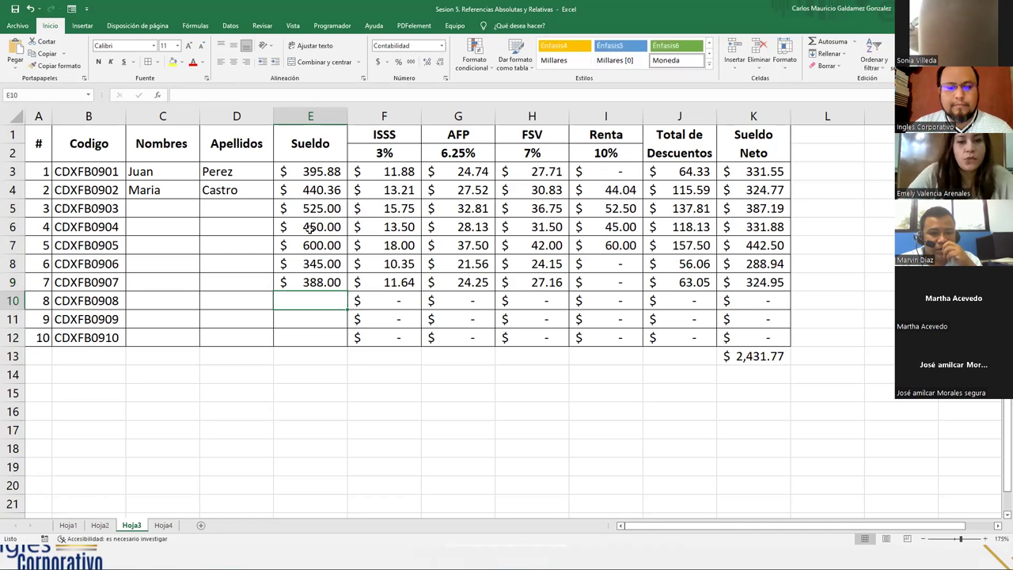
{"action": "type", "text": "375"}
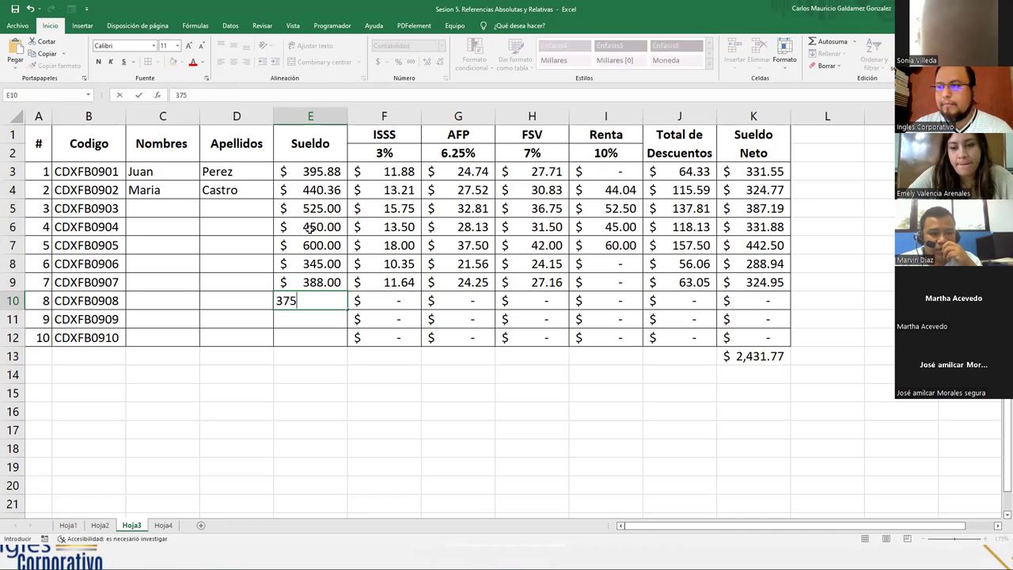
{"action": "key", "text": "Return"}
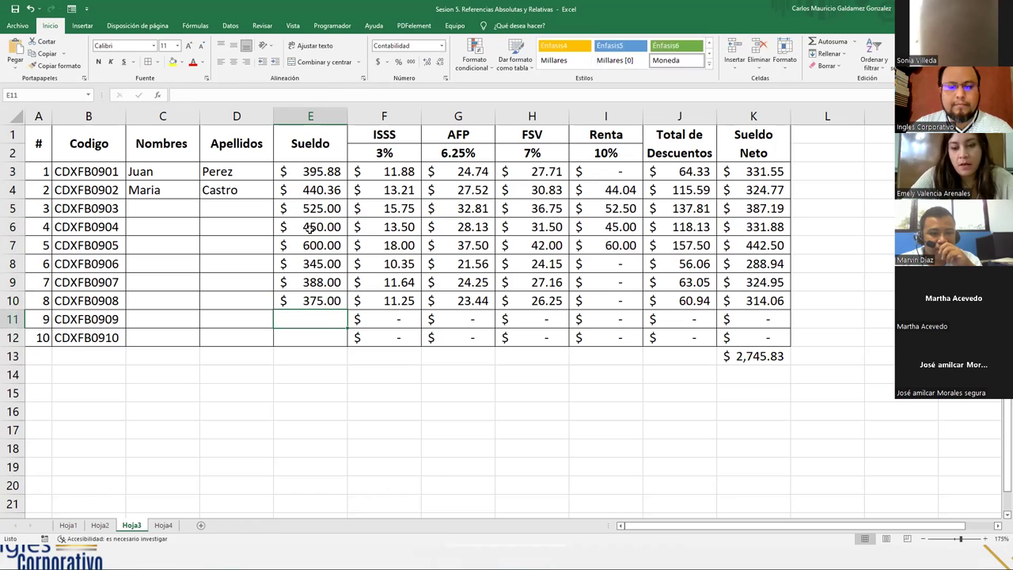
{"action": "type", "text": "540"}
{"action": "key", "text": "Return"}
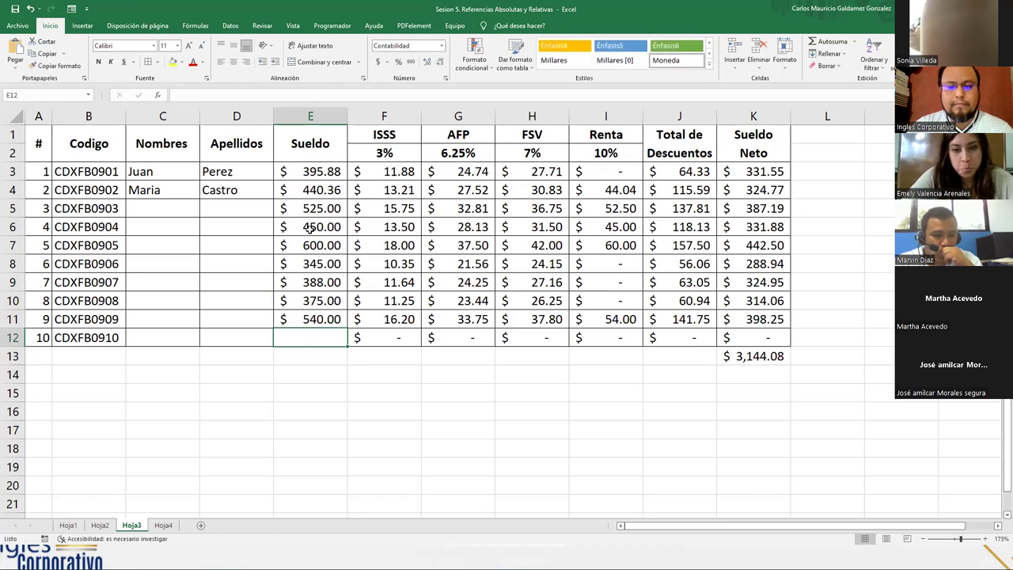
{"action": "type", "text": "610"}
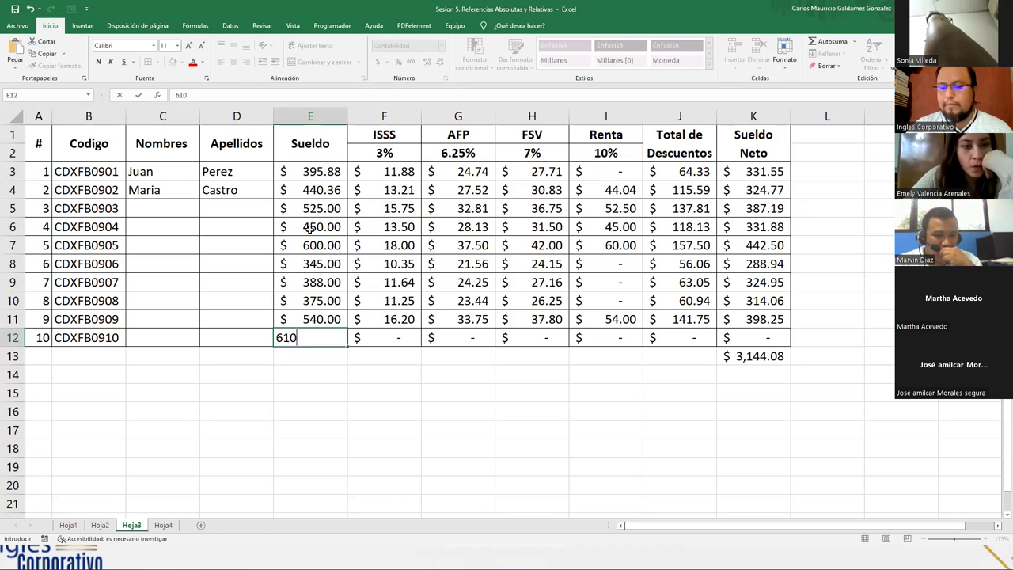
{"action": "key", "text": "Return"}
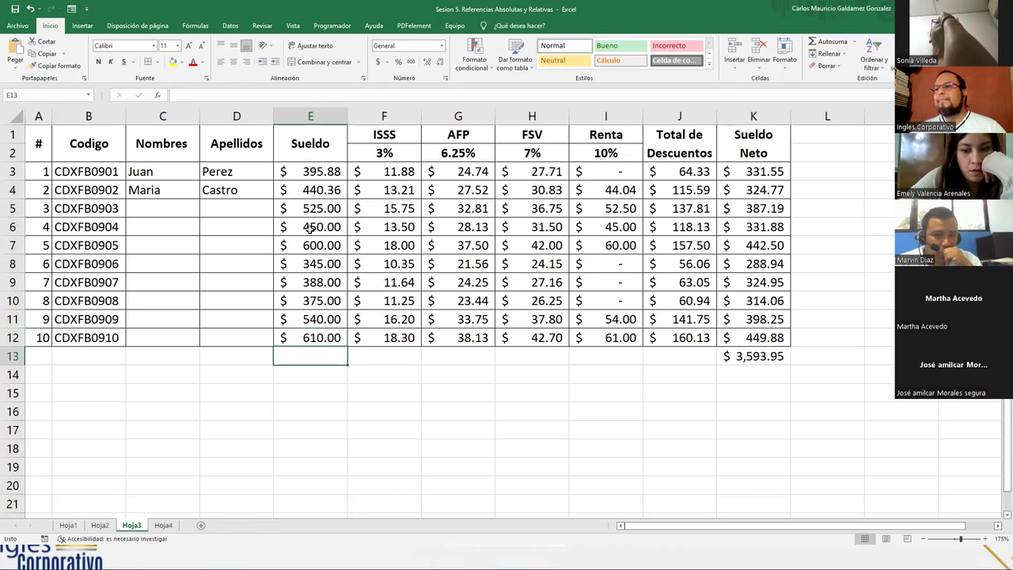
Step: Highlight the salaries below 400 in E3 and E8:E10 with a yellow fill
{"action": "left_click_drag", "start_coordinate": [619, 167], "coordinate": [620, 338]}
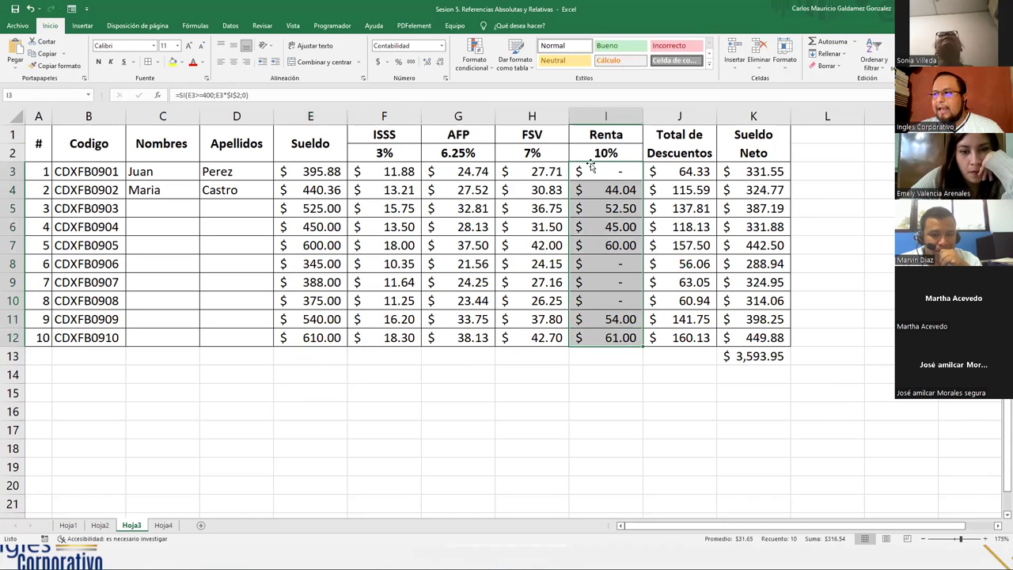
{"action": "left_click", "coordinate": [315, 171]}
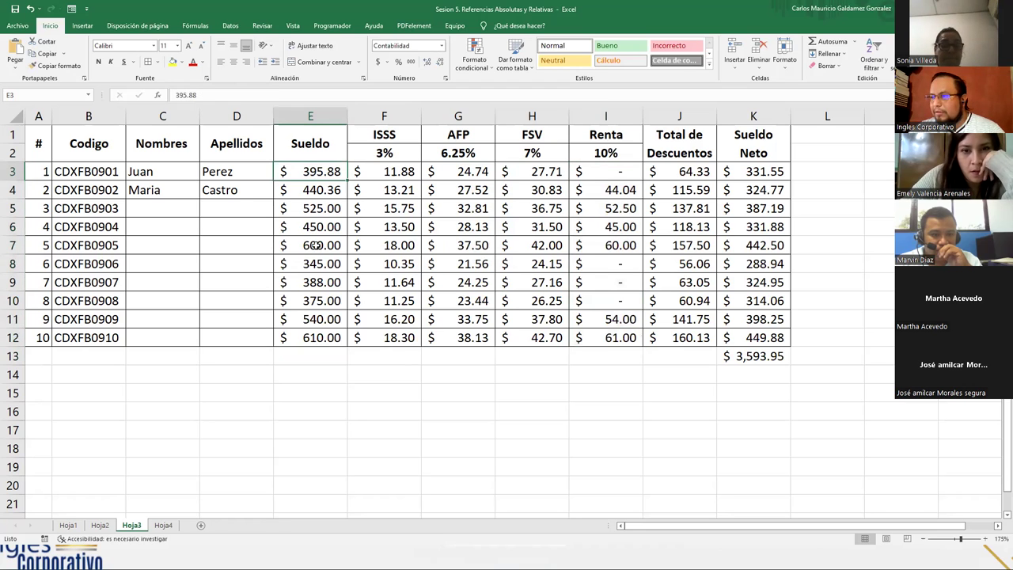
{"action": "left_click", "coordinate": [311, 264], "text": "ctrl"}
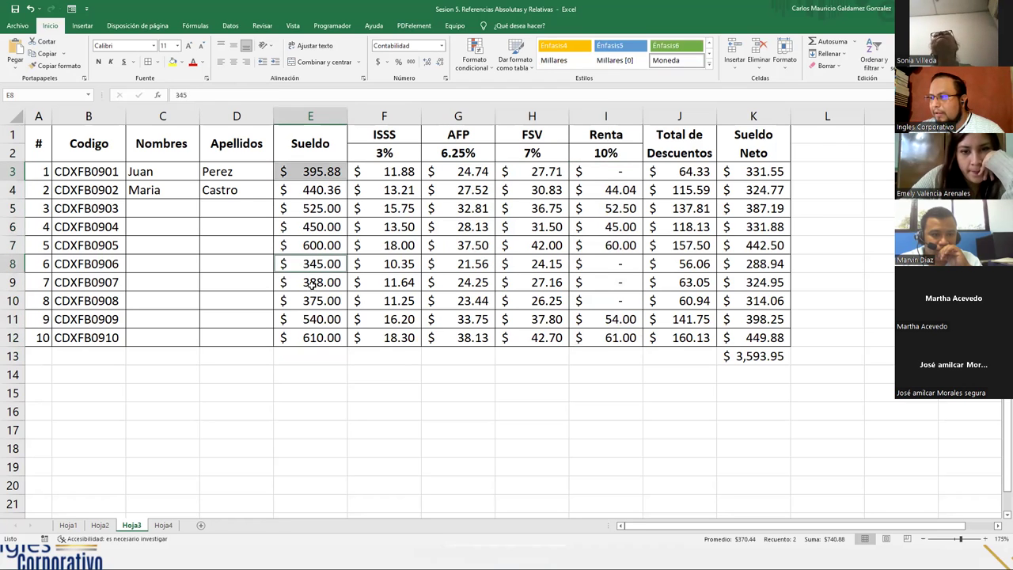
{"action": "left_click", "coordinate": [314, 283], "text": "ctrl"}
{"action": "left_click", "coordinate": [315, 300], "text": "ctrl"}
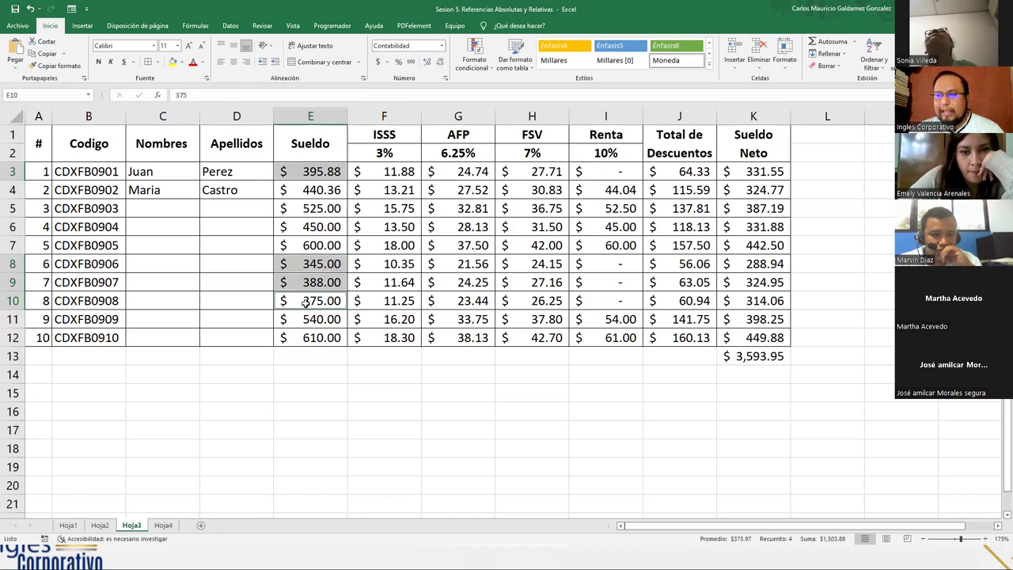
{"action": "left_click", "coordinate": [173, 62]}
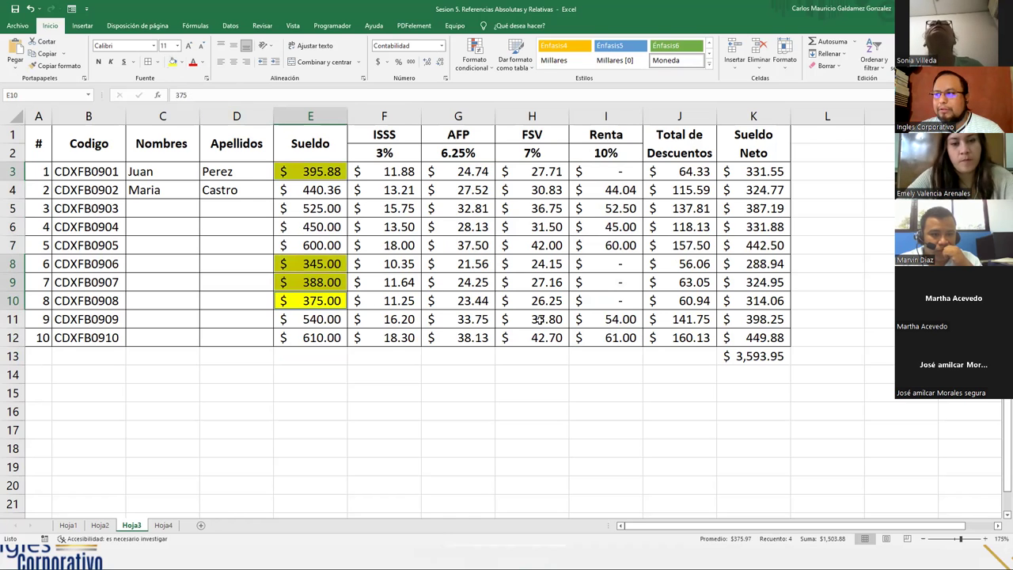
Step: Select the matching Renta cells I8:I10 together with I3 to examine the conditional result
{"action": "left_click_drag", "start_coordinate": [606, 264], "coordinate": [606, 301]}
{"action": "left_click", "coordinate": [603, 174], "text": "ctrl"}
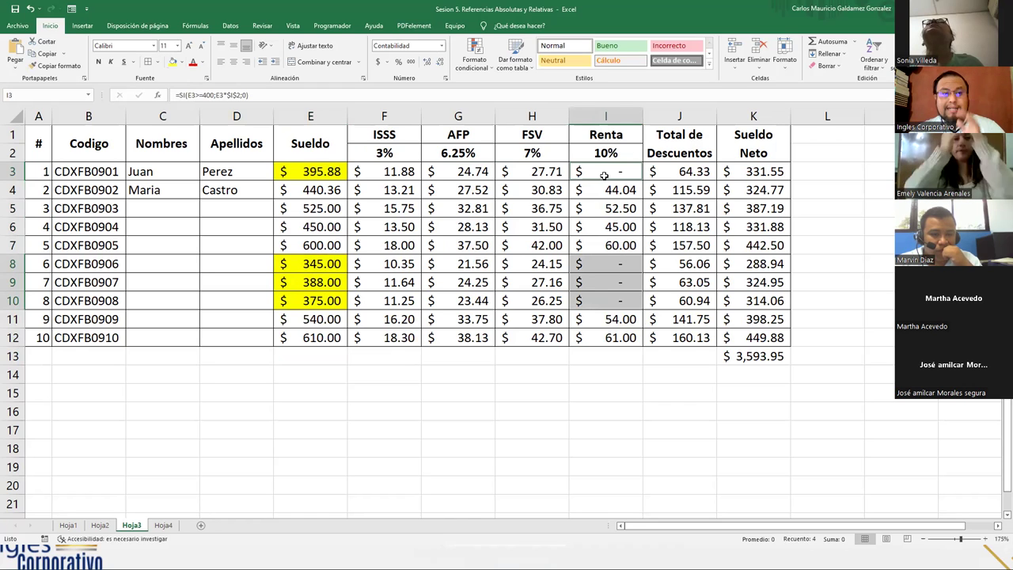
{"action": "left_click", "coordinate": [954, 184]}
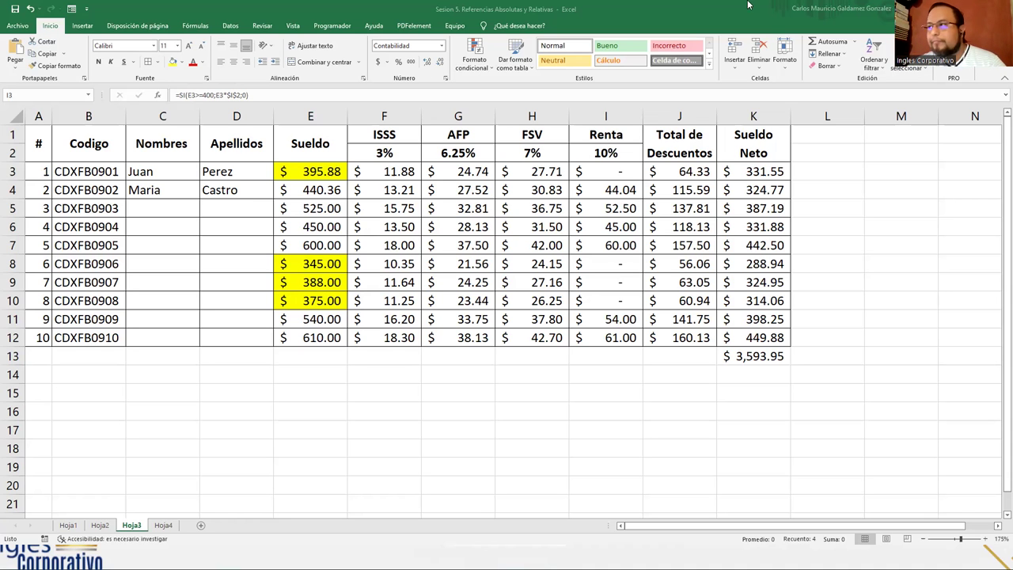
Step: Switch to the full-screen presentation and advance to the "DUDAS o INQUIETUDES" slide
{"action": "key", "text": "alt+Tab"}
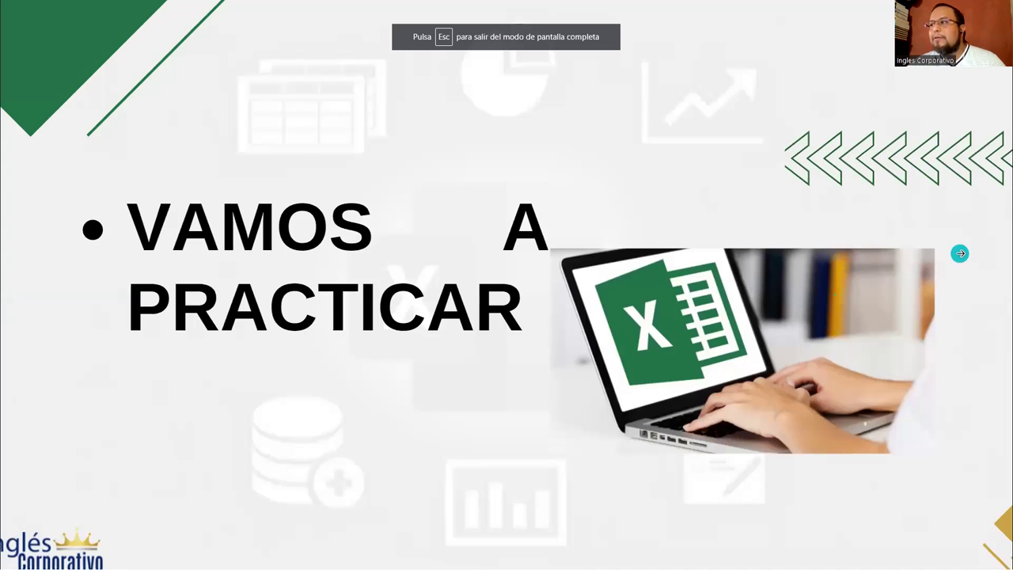
{"action": "left_click", "coordinate": [961, 254]}
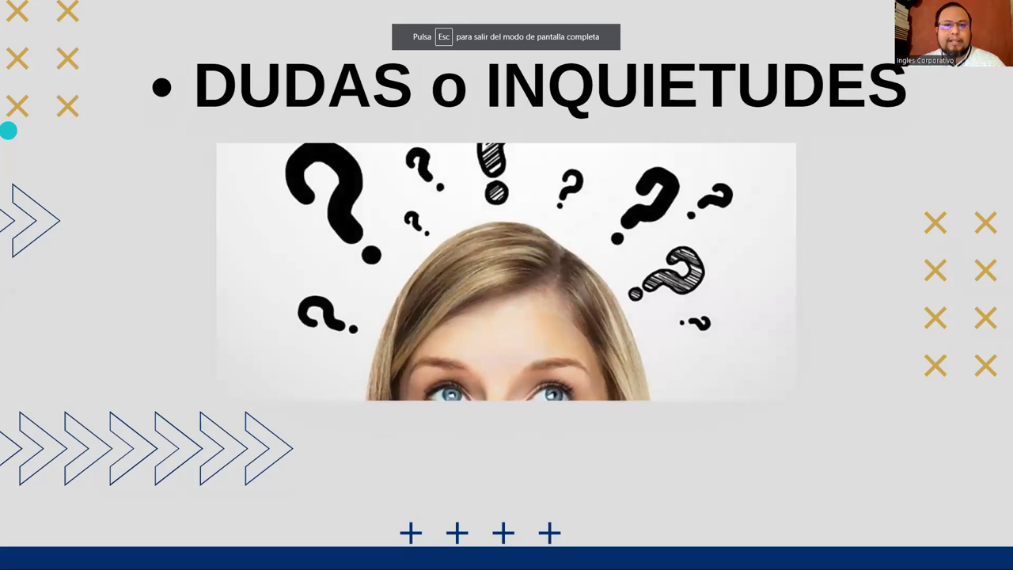